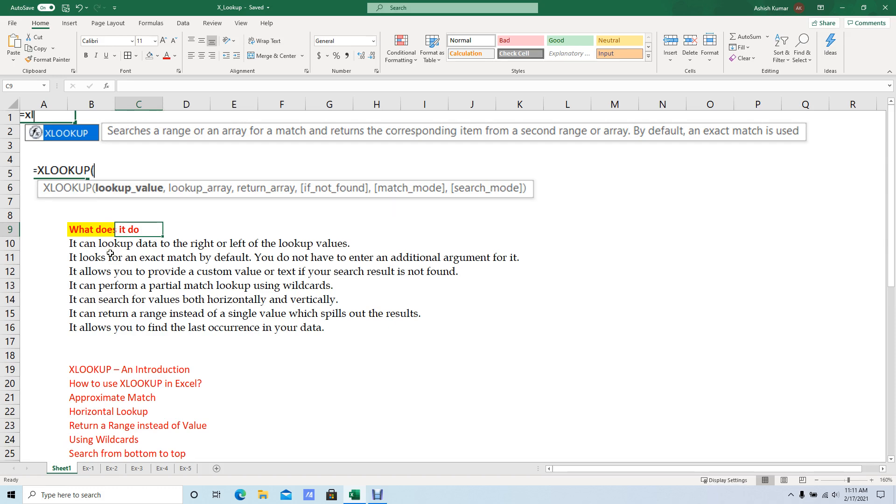
Review the "What does it do" list of XLOOKUP capabilities in rows 9 to 16 of Sheet1.
scroll(110, 253, down, 2)
scroll(110, 254, up, 2)
scroll(122, 284, down, 1)
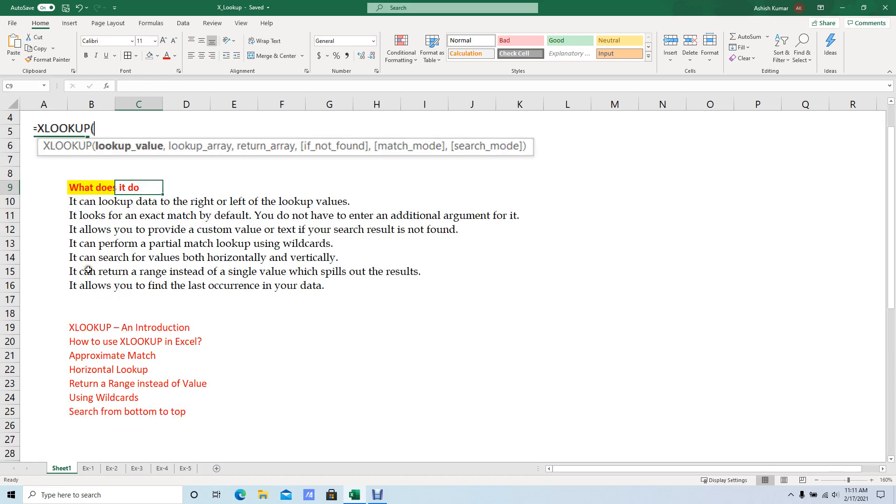
scroll(88, 272, up, 1)
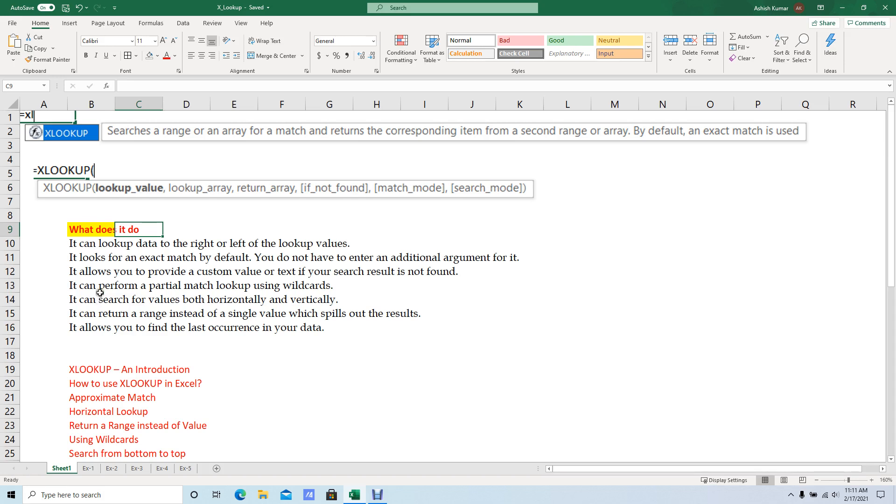
click(166, 219)
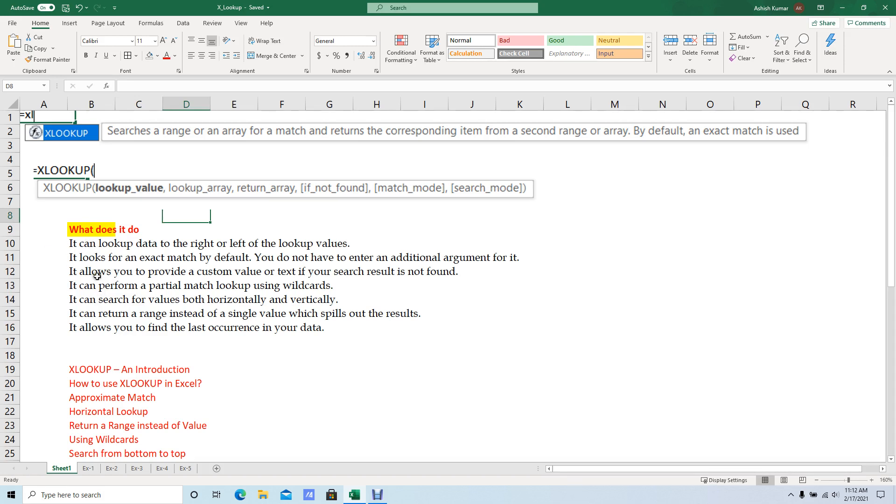
click(95, 245)
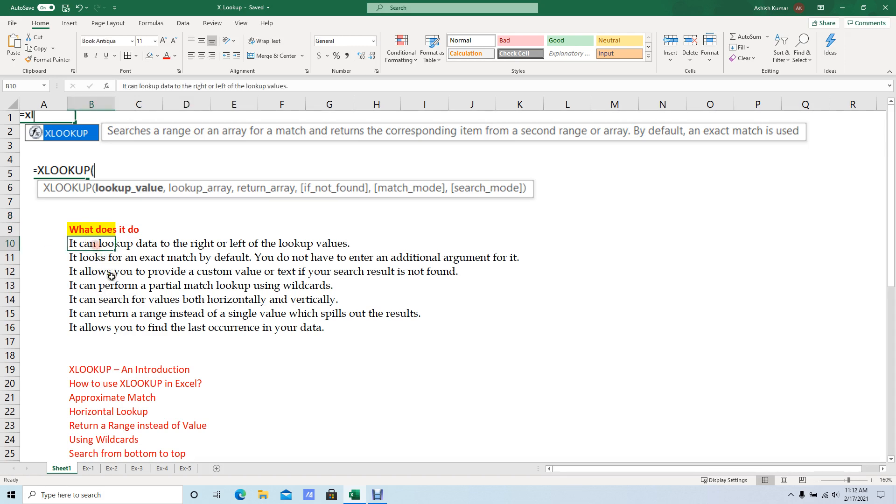
click(237, 355)
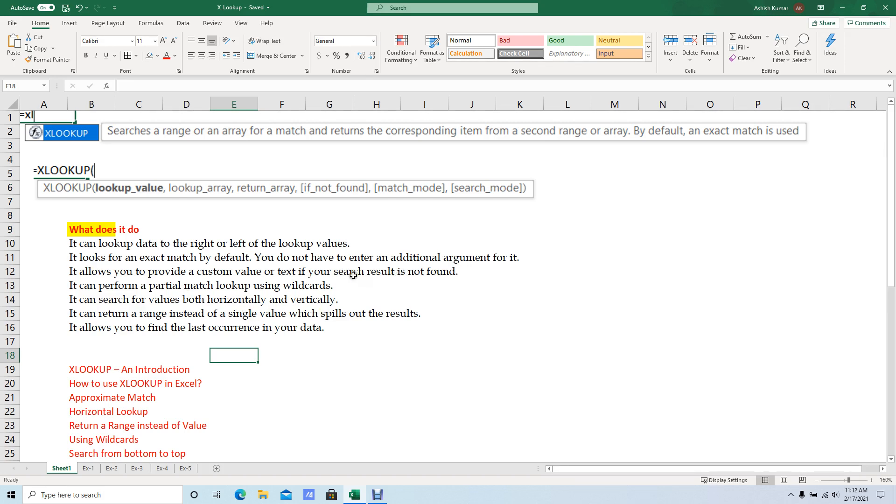
click(77, 276)
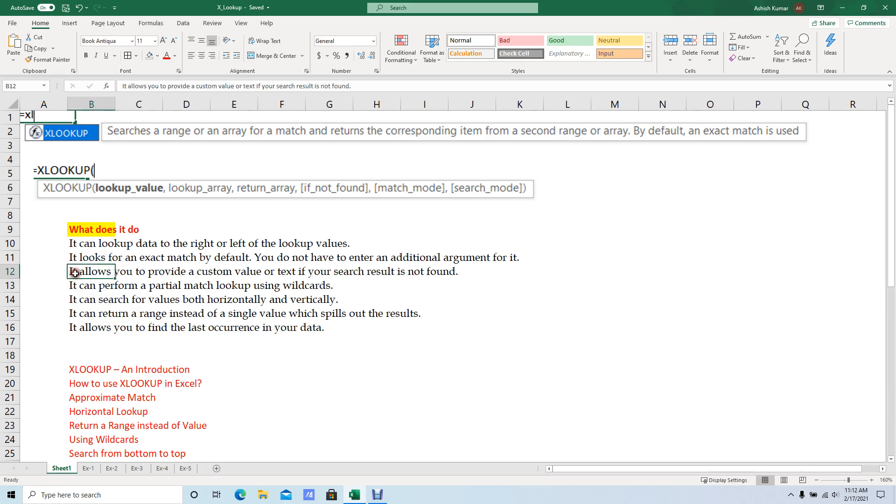
click(253, 366)
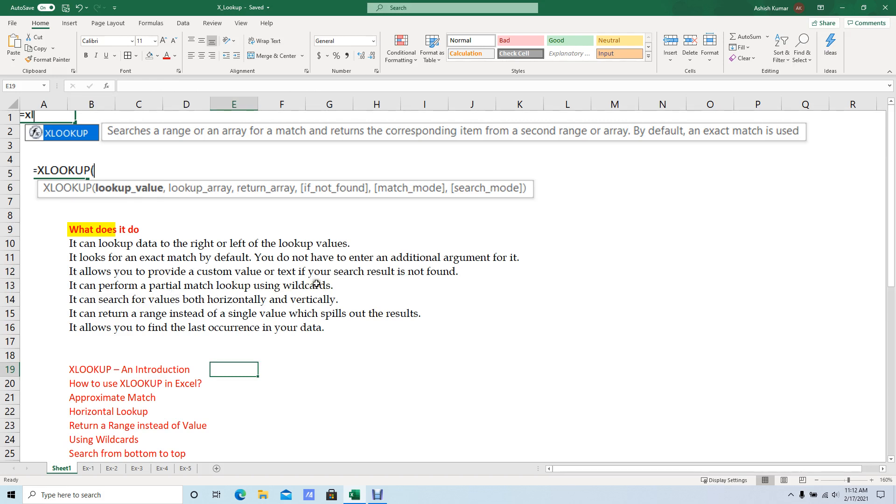
click(472, 286)
click(536, 283)
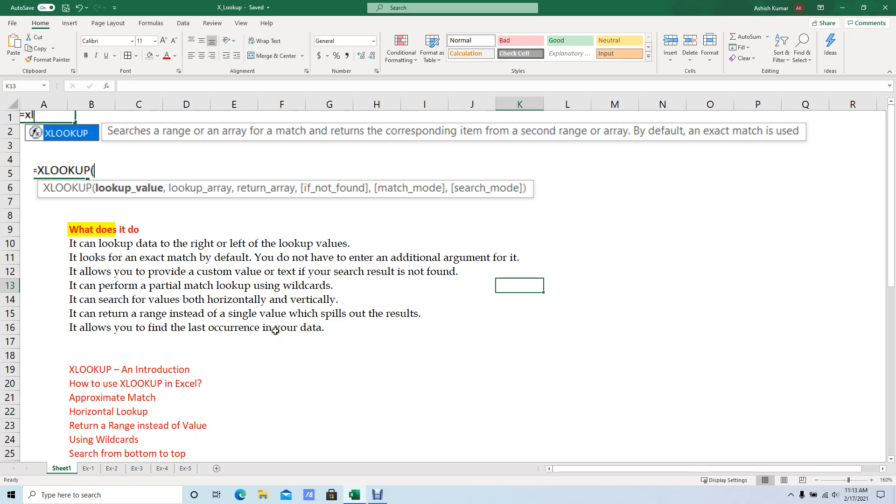
click(111, 343)
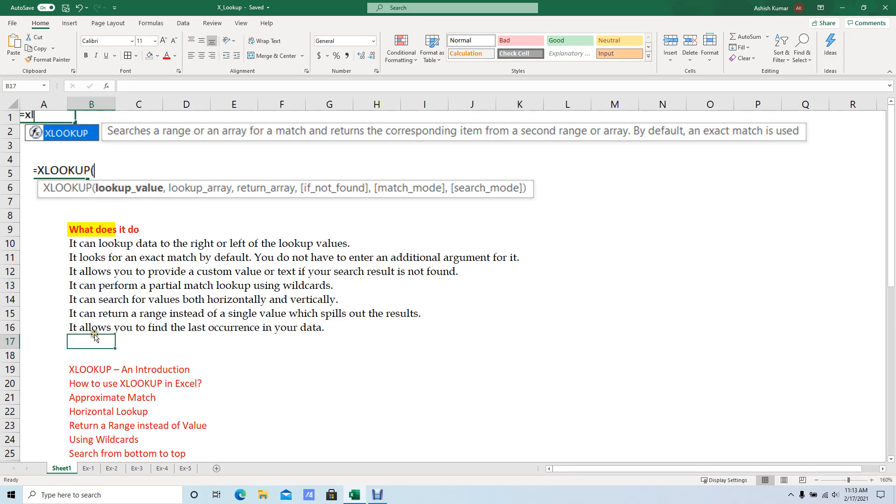
click(93, 332)
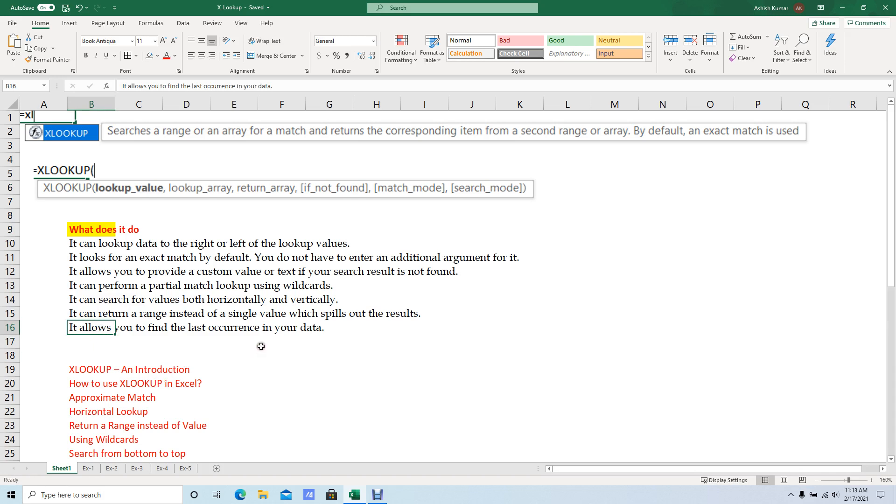
click(315, 340)
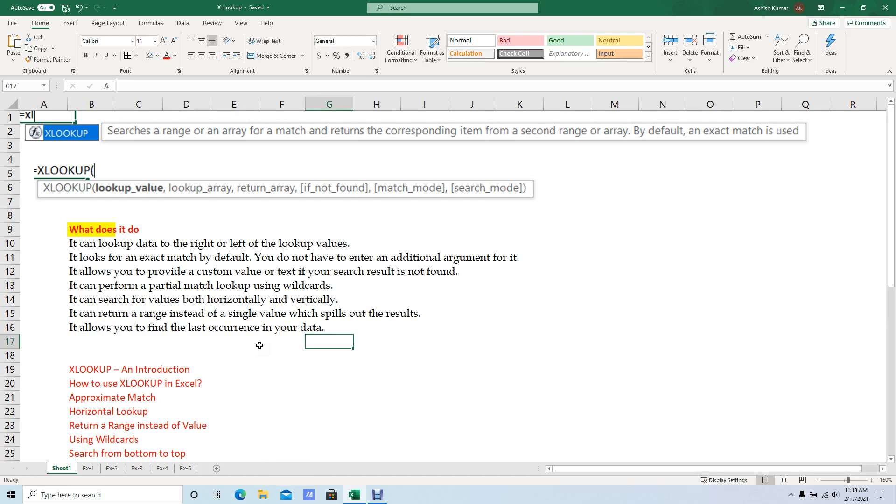
Examine the formula breakdown on Sheet1, reading the XLOOKUP syntax and the meaning of each argument.
scroll(252, 333, down, 3)
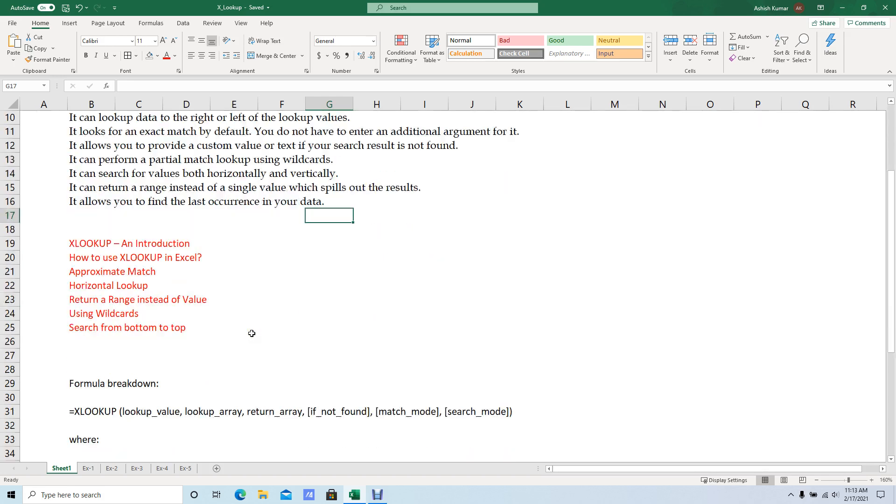
scroll(228, 329, down, 3)
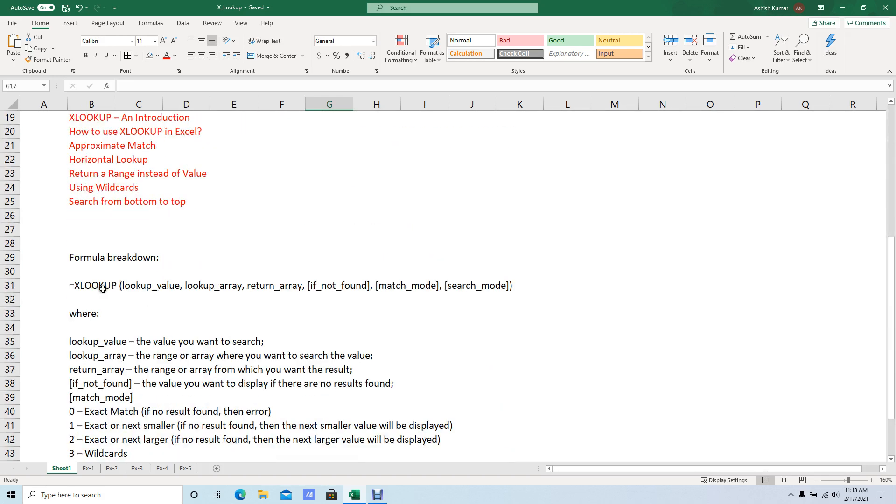
click(93, 270)
scroll(92, 268, down, 1)
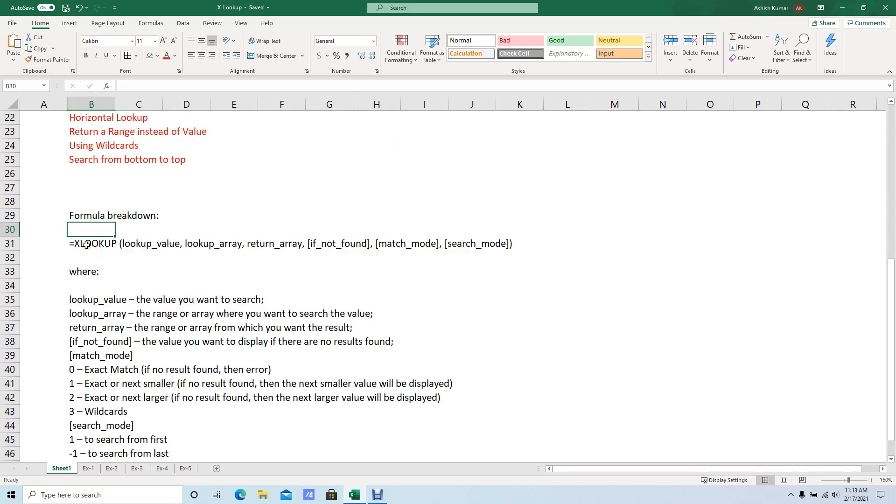
scroll(101, 248, down, 1)
click(114, 228)
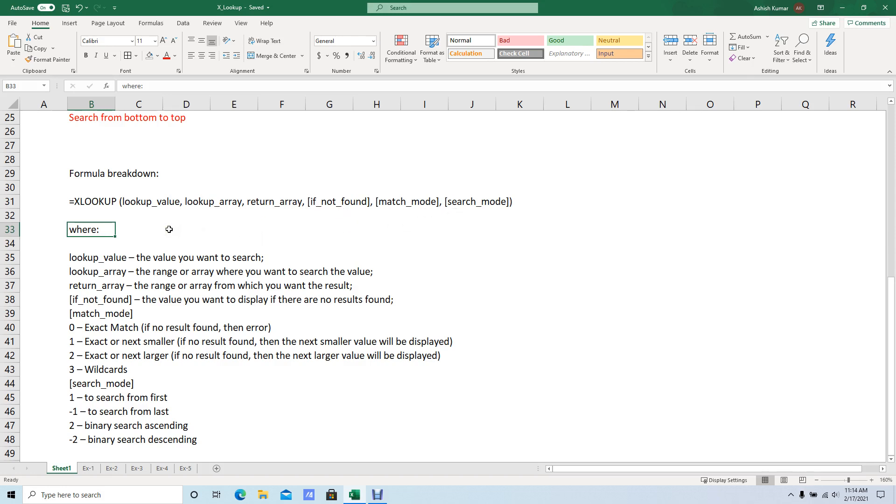
scroll(169, 229, down, 1)
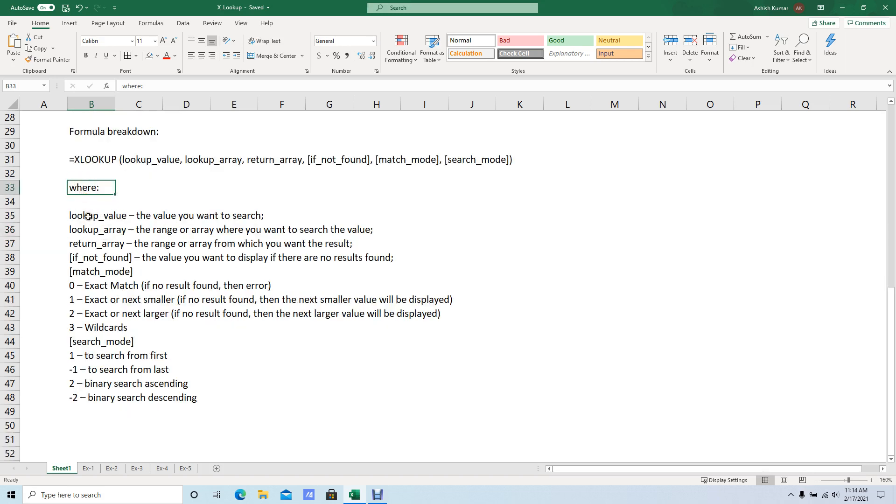
click(143, 204)
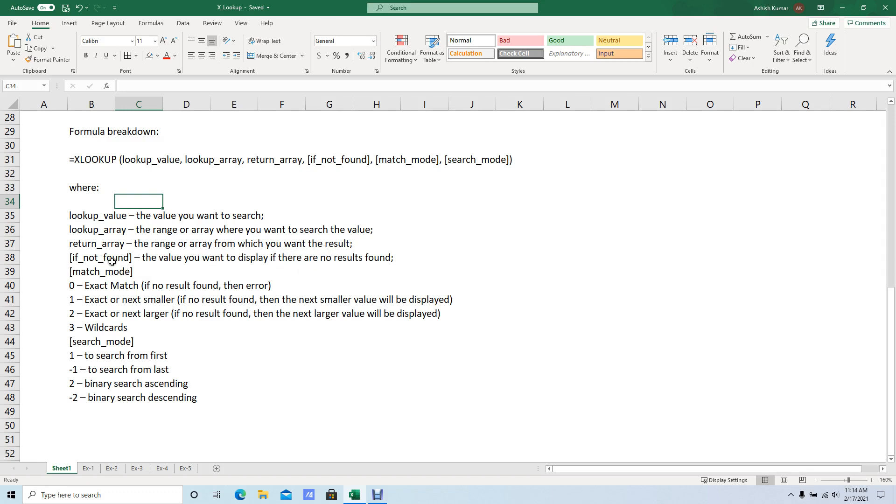
click(89, 247)
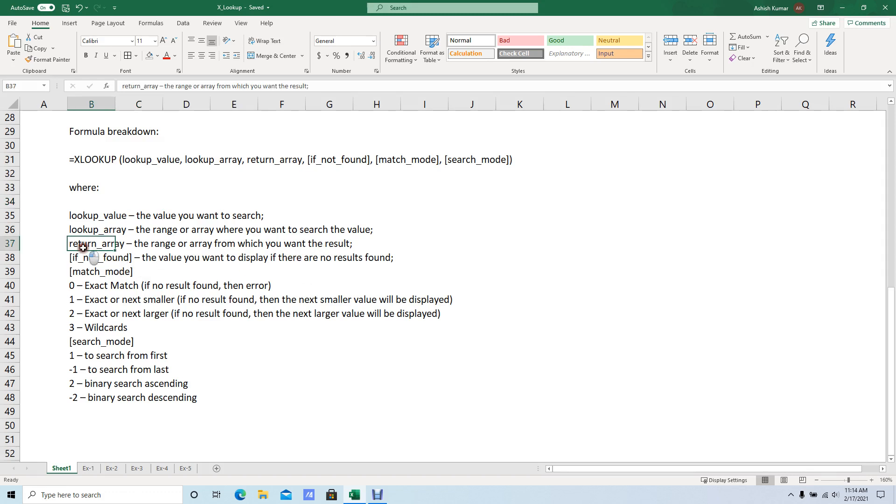
click(284, 258)
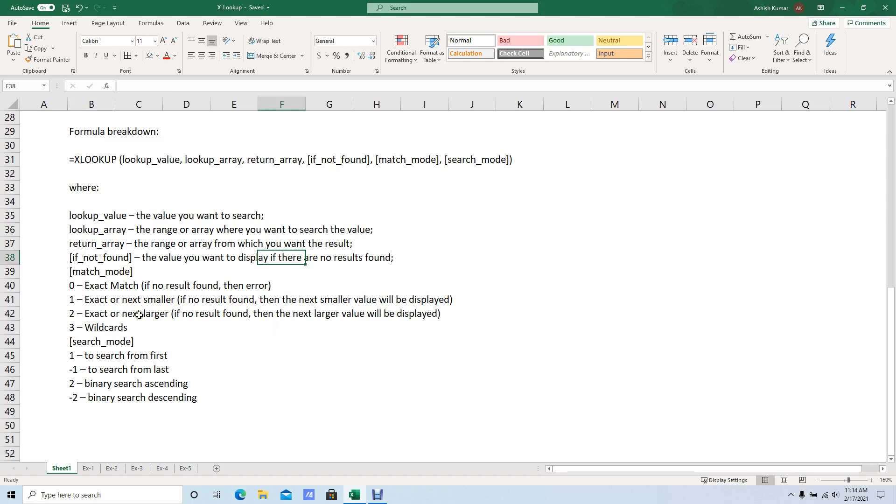
click(117, 284)
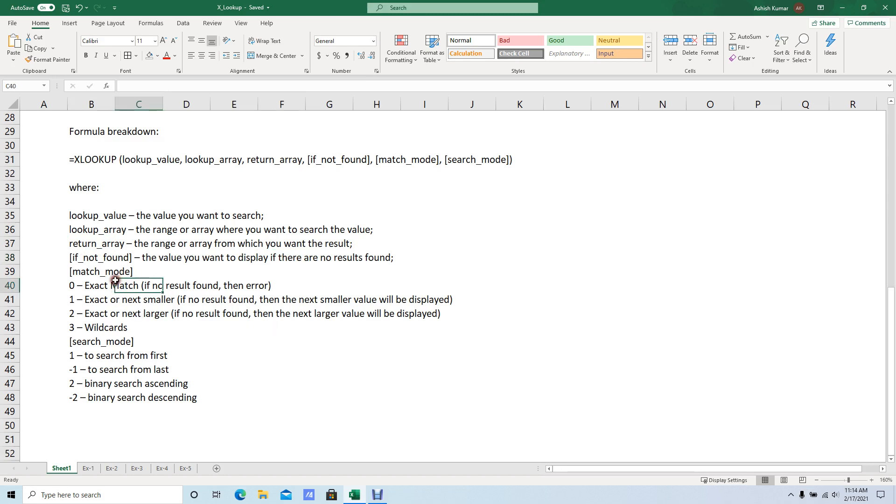
click(161, 275)
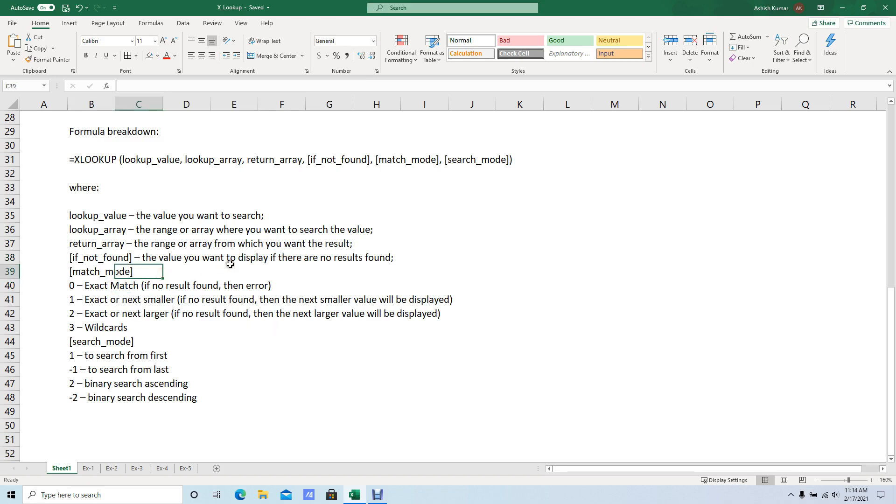
click(513, 259)
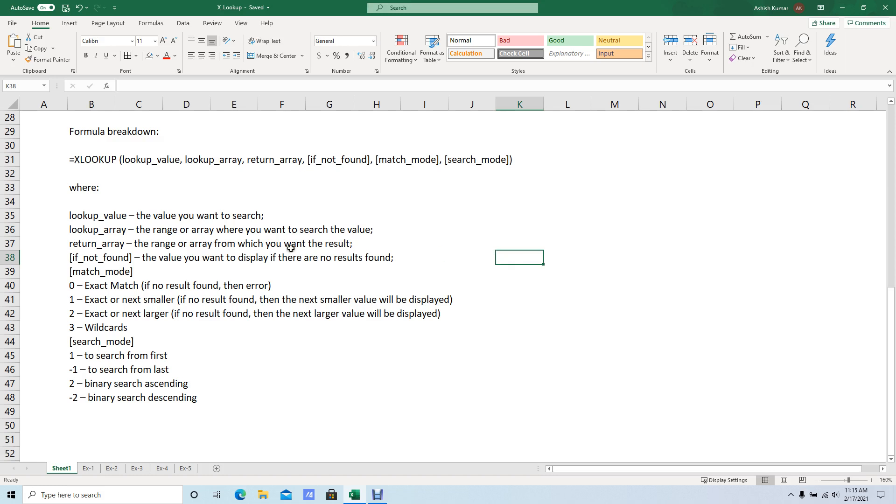
Make the four [match_mode] options in B40:B43 bold, from Exact Match to Wildcards.
scroll(142, 282, down, 1)
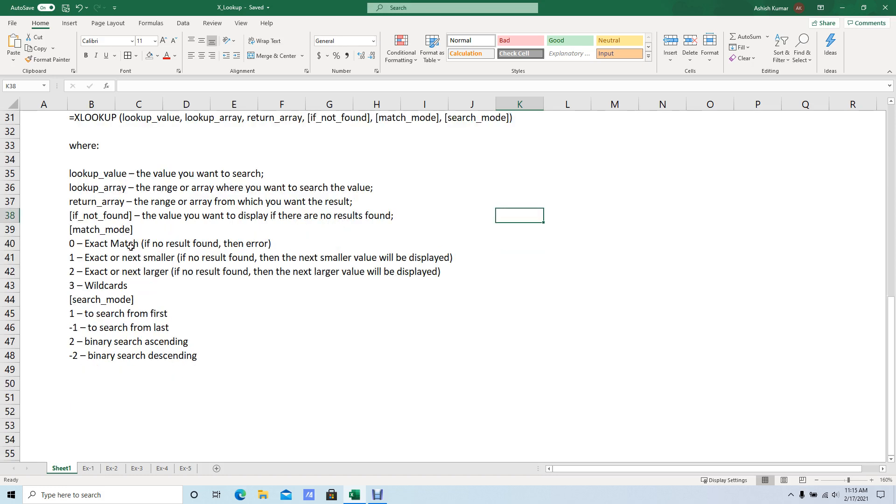
click(64, 247)
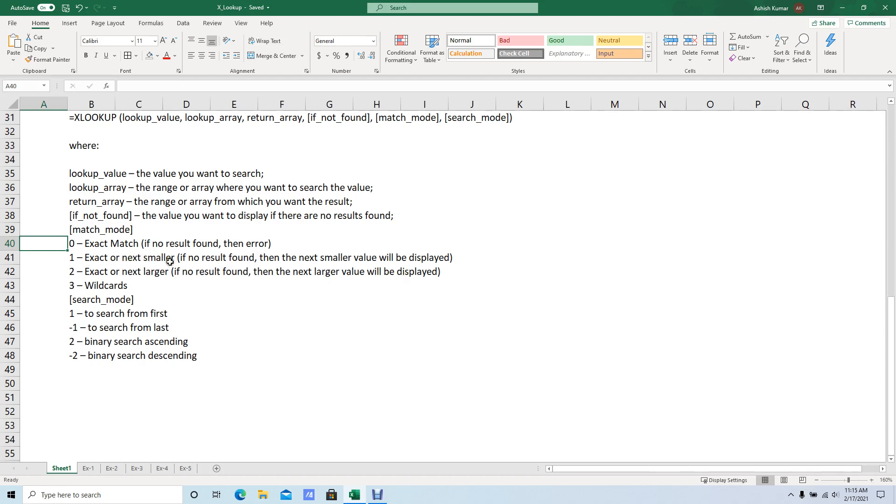
click(93, 259)
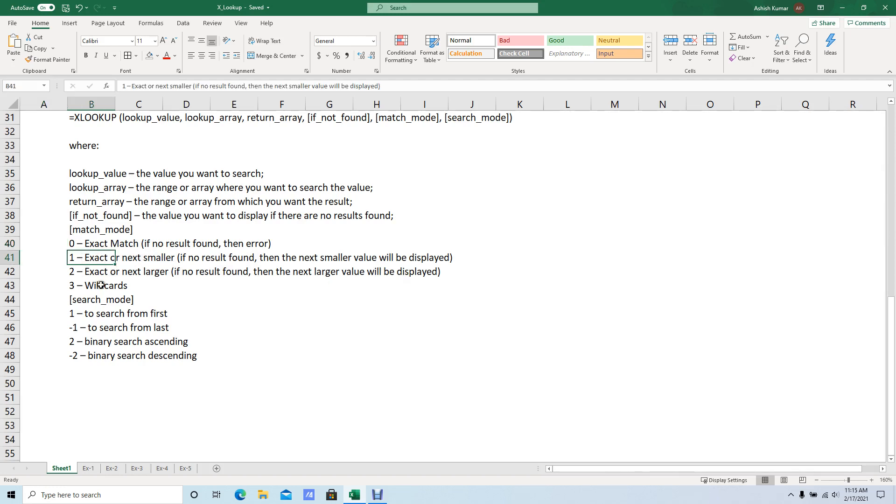
drag(91, 286, 90, 248)
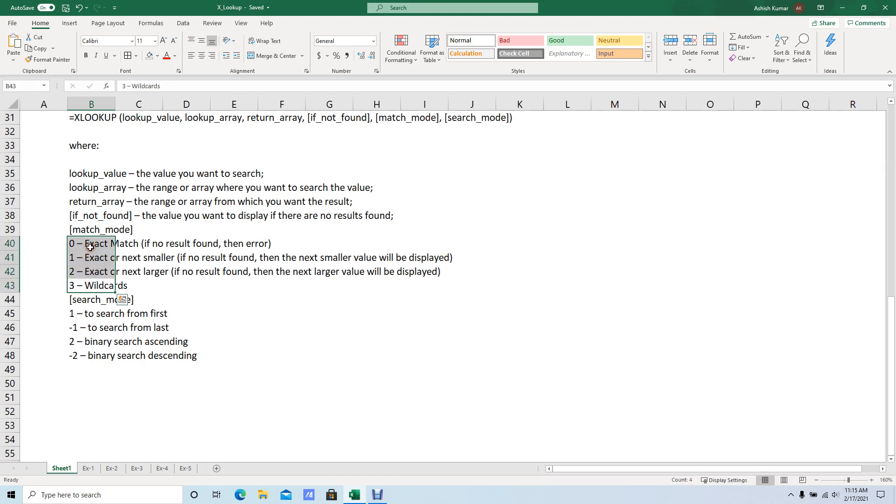
key(ctrl+b)
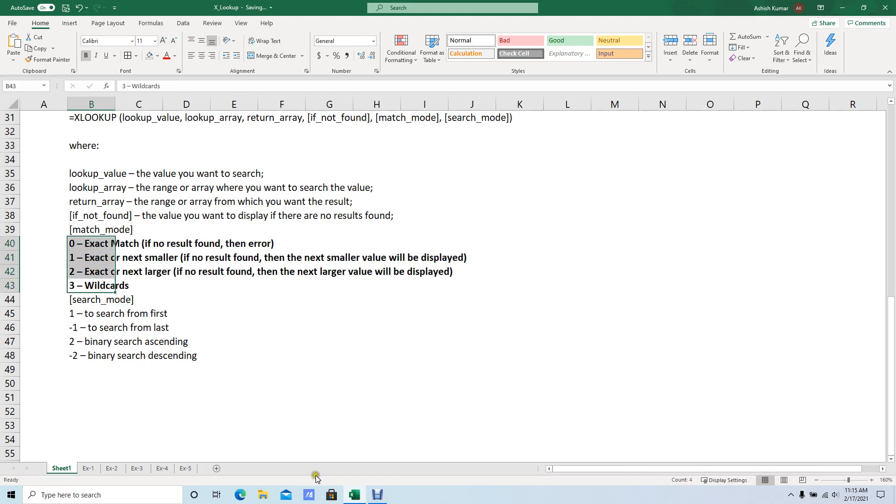
click(213, 304)
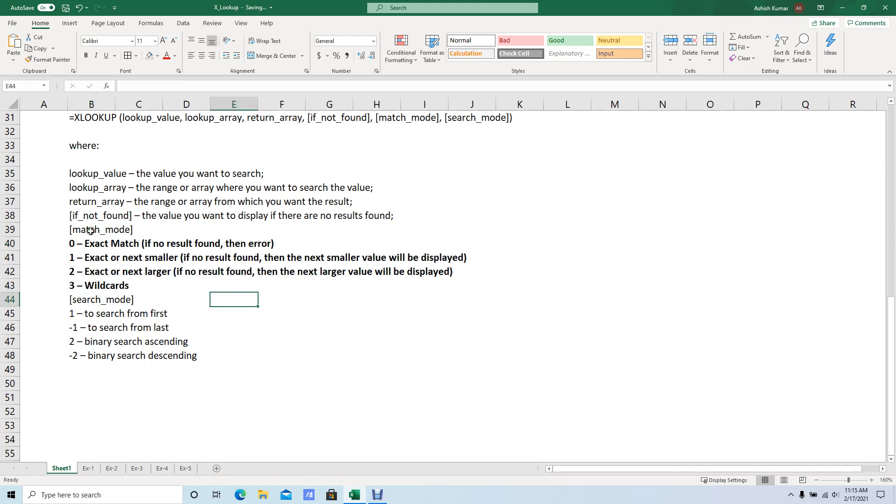
Make the four [search_mode] options in B45:B48 bold, from search from first to binary search descending.
drag(90, 230, 122, 233)
drag(91, 301, 124, 303)
click(206, 314)
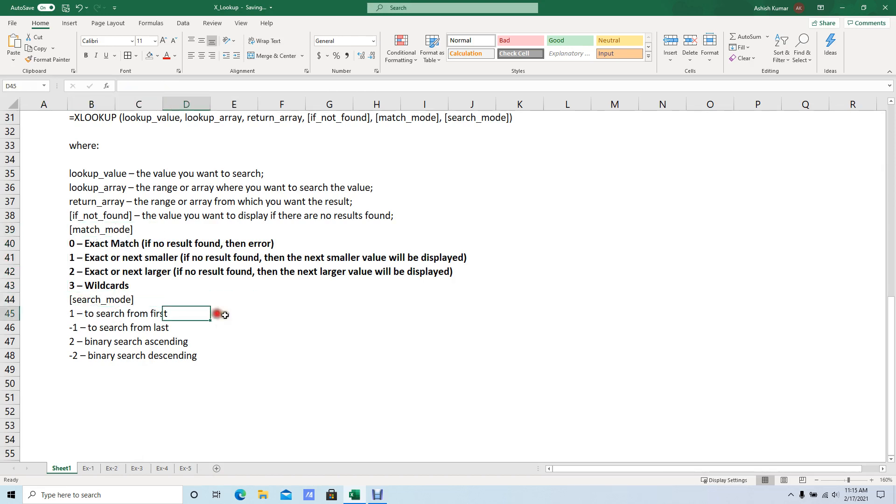
click(81, 313)
click(268, 325)
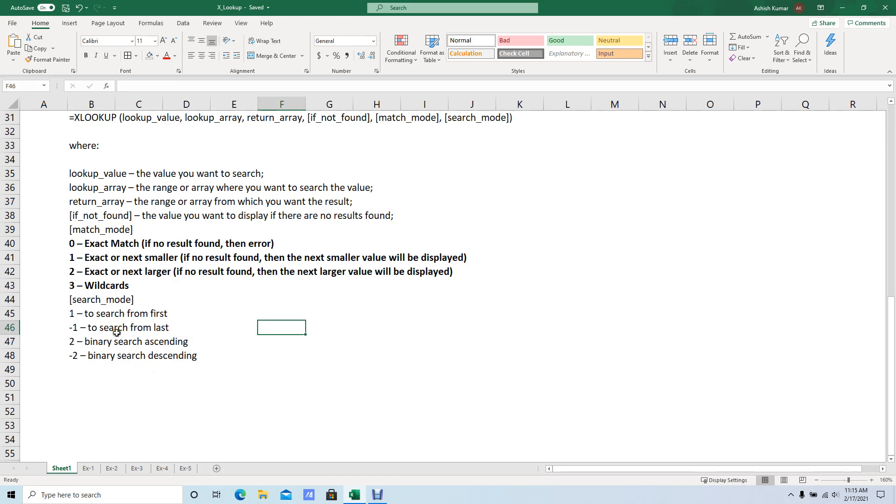
drag(88, 314, 87, 347)
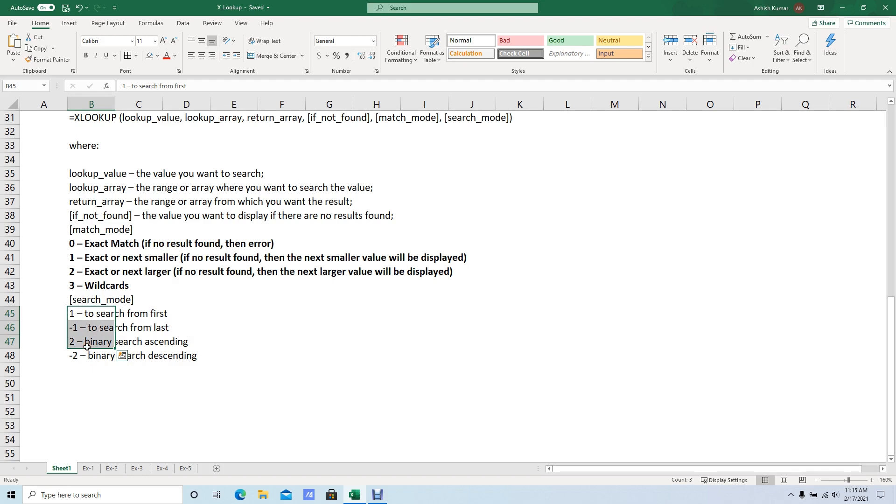
key(shift+Down)
key(ctrl+b)
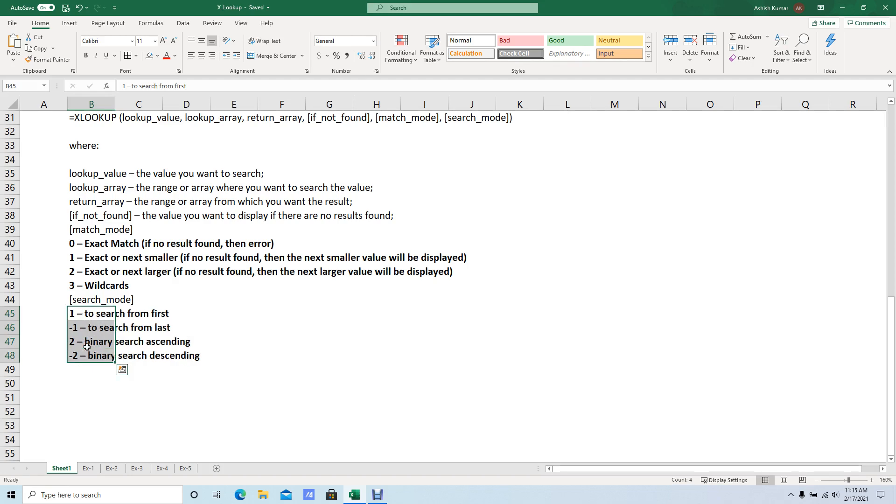
Look back over the XLOOKUP notes and open the Ex-1 worksheet.
scroll(87, 347, up, 4)
scroll(87, 347, up, 6)
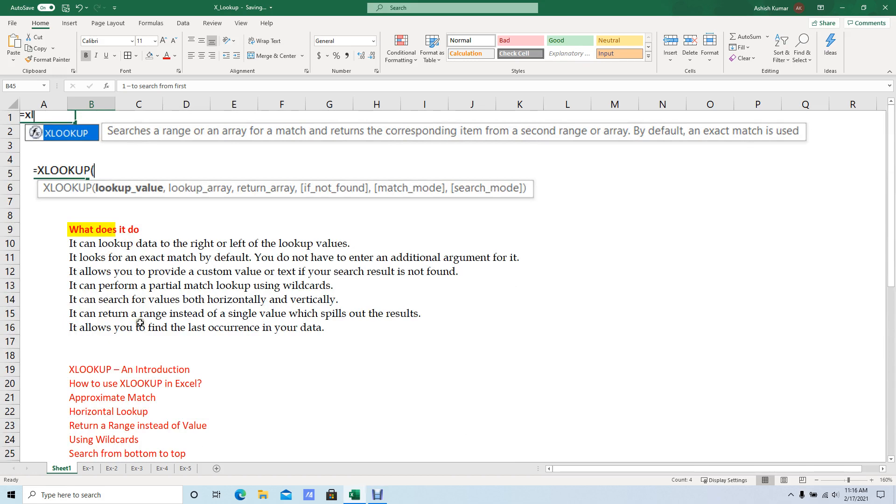
scroll(140, 323, down, 12)
scroll(136, 387, up, 3)
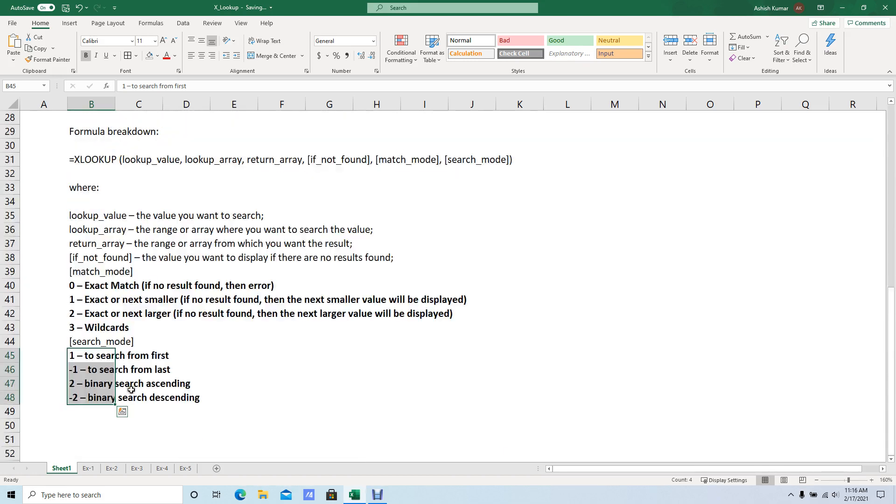
scroll(131, 390, up, 2)
click(89, 468)
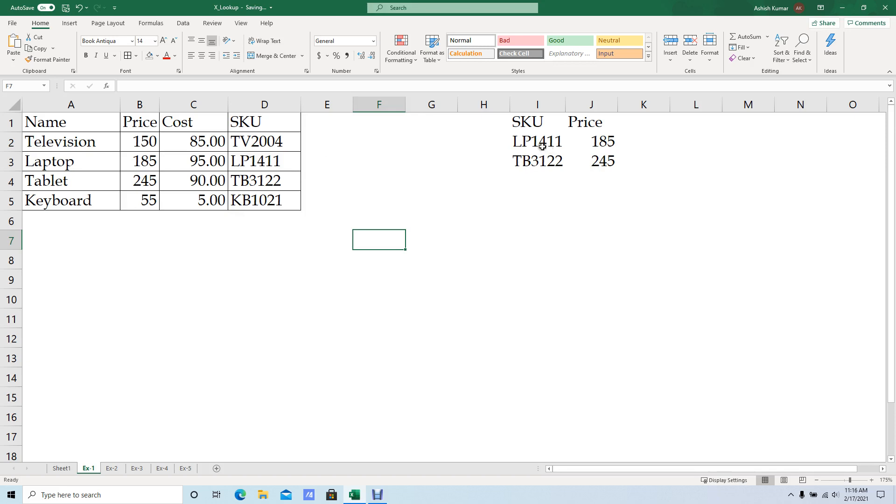
Examine the SKU and Price lookup table in I1:J3 beside the product data.
drag(536, 145, 542, 161)
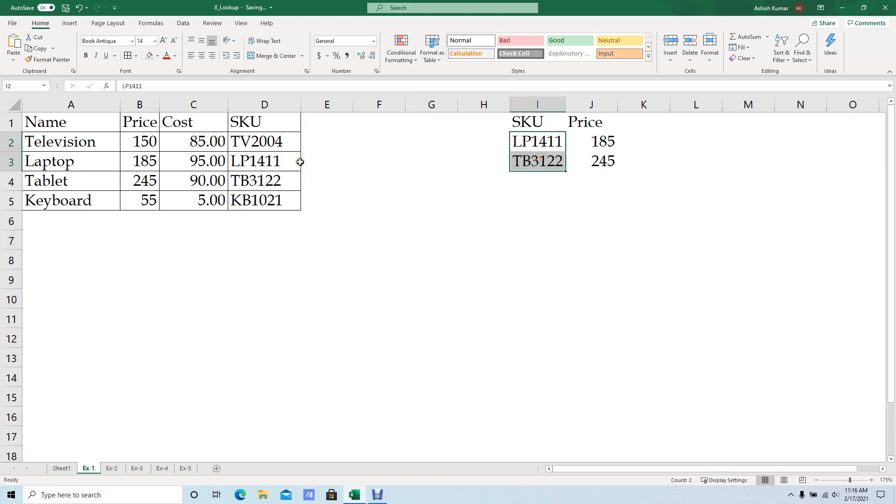
key(ctrl+v)
click(633, 127)
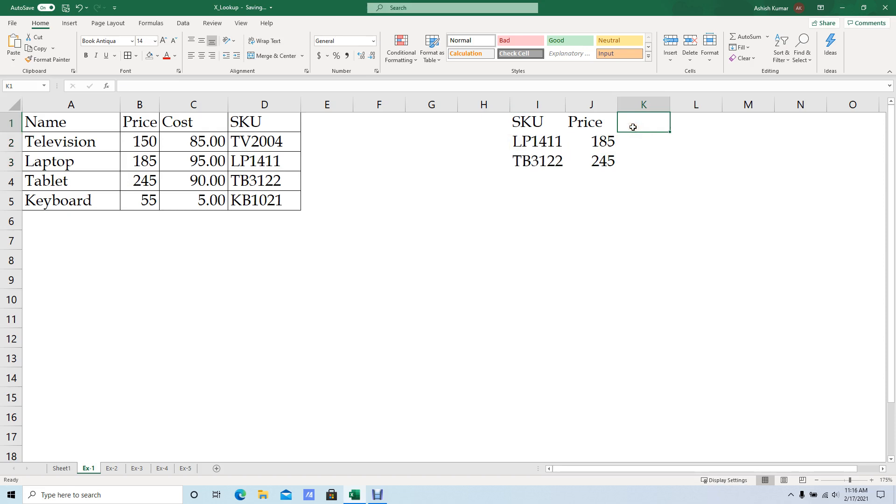
key(Left)
key(Right)
key(Down)
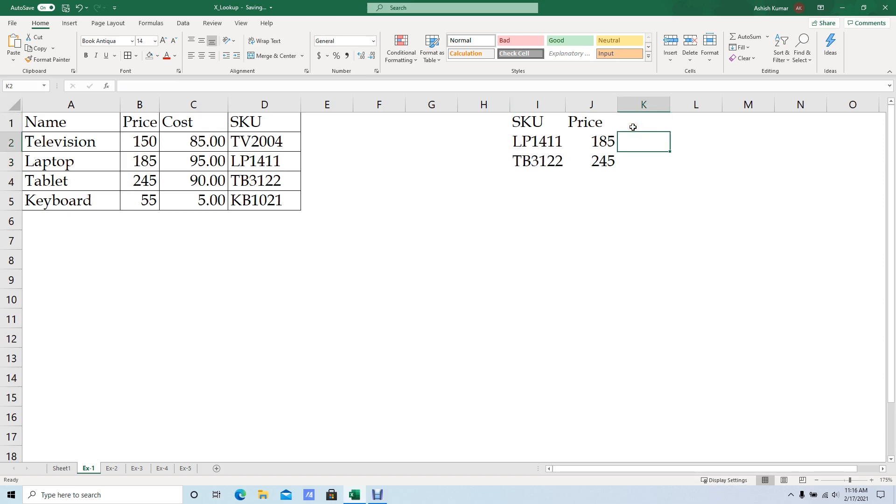
key(Left)
key(Left)
key(Left)
key(Left)
key(Left)
key(Left)
key(Left)
key(Left)
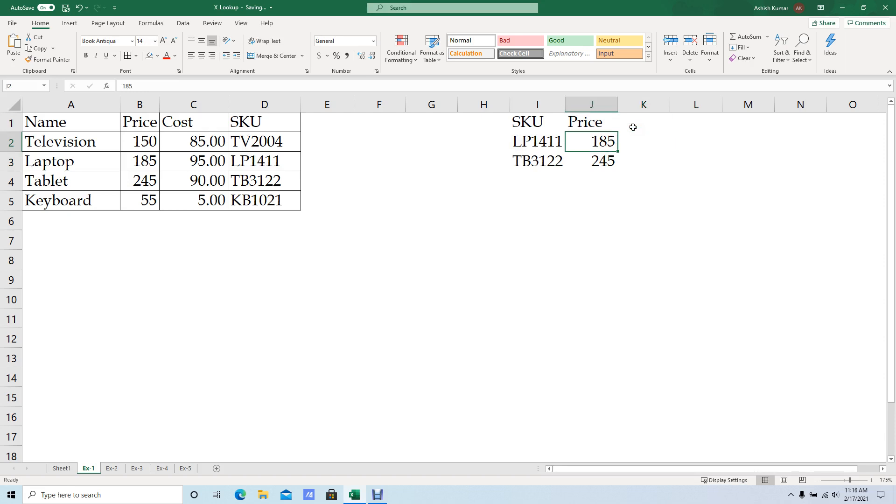
Copy the Cost and SKU columns C1:D5 of the product table and paste them starting at C8.
key(Up)
key(Right)
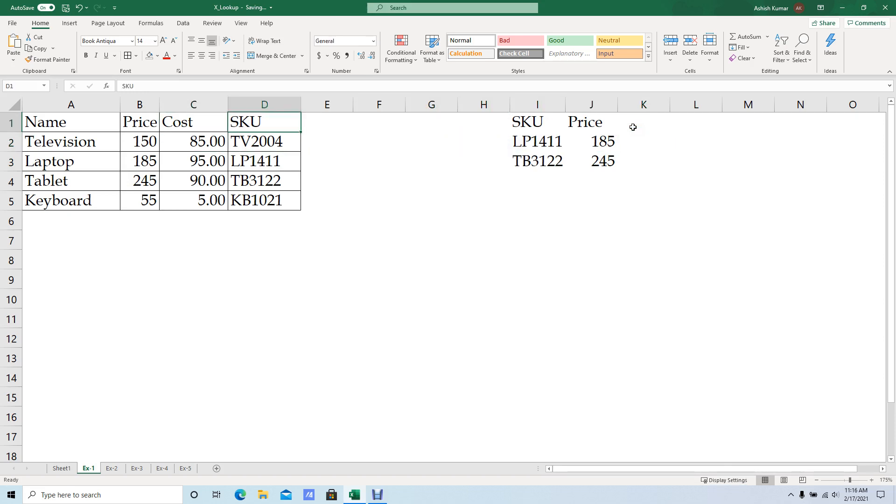
key(ctrl+shift+Down)
key(shift+Left)
key(ctrl+c)
key(Down)
key(Down)
key(Down)
key(Down)
key(Down)
key(Down)
key(Down)
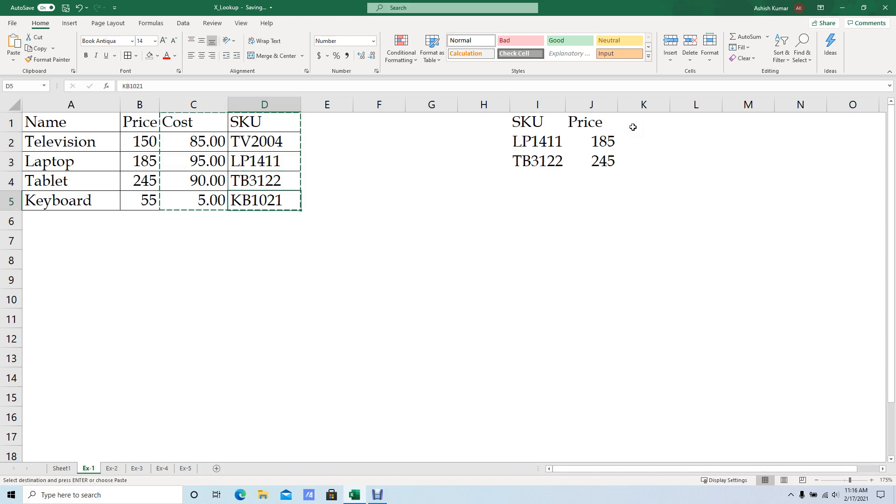
key(Left)
key(ctrl+v)
key(Escape)
Move the copied SKU column from D8:D12 to B8:B12 so that it precedes Cost.
key(Right)
key(Right)
key(Down)
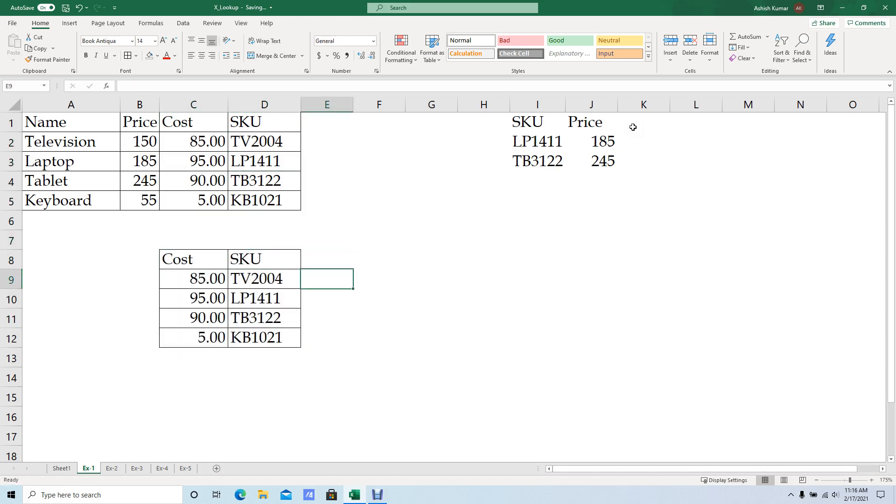
key(Left)
key(Up)
key(ctrl+shift+Down)
text(x)
key(Escape)
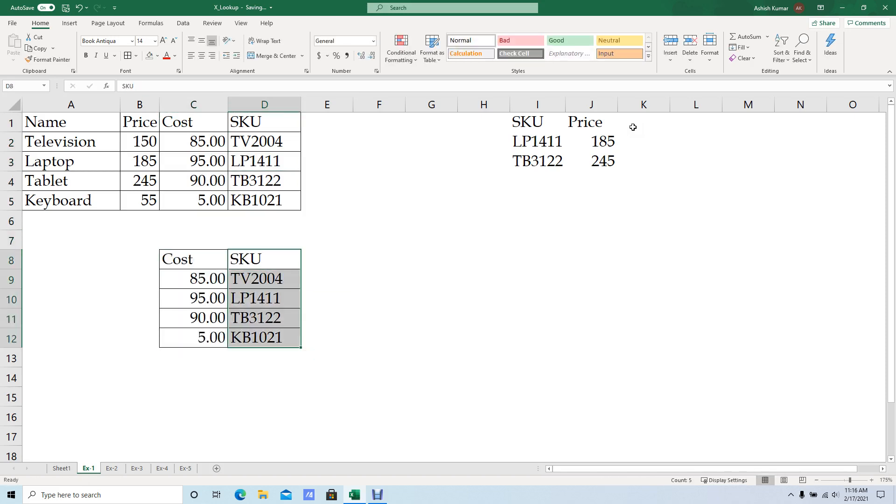
key(ctrl+x)
key(Left)
key(Left)
key(ctrl+v)
key(Right)
Autofit the width of column B to the SKU codes in B8:B12.
key(Down)
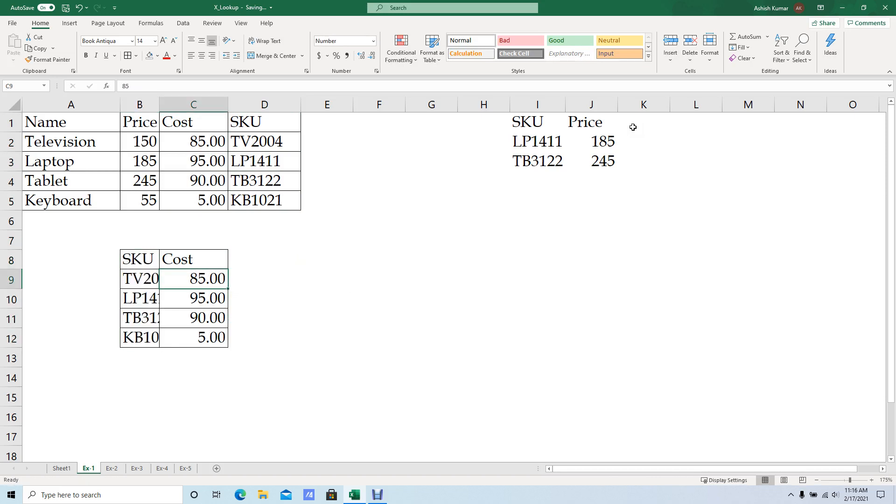
key(Left)
key(ctrl+shift+Down)
key(alt+h)
key(o)
key(i)
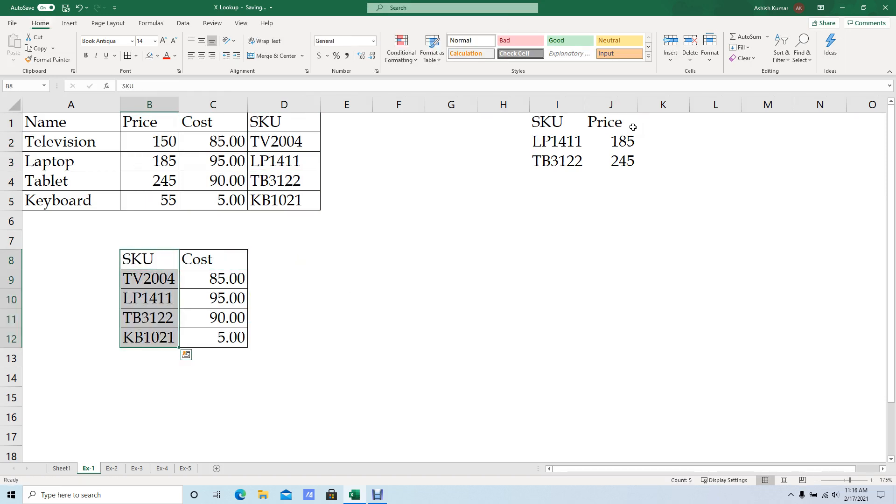
Copy the SKU header and the code TV2004 from B8:B9 to F8:F9.
key(Down)
key(Up)
key(Up)
key(shift+Down)
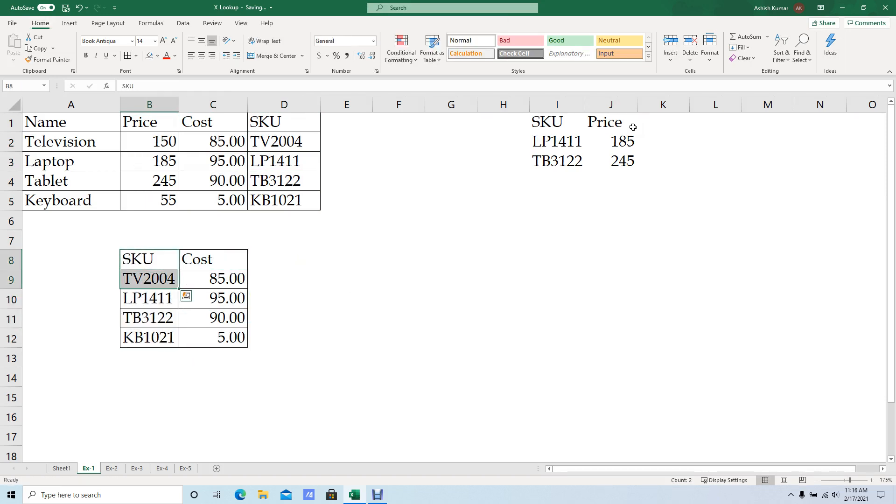
key(ctrl+c)
key(Right)
key(Right)
key(Right)
key(Right)
key(ctrl+v)
Copy the code TB3122 from B11 to F10 as the second SKU to look up.
key(Left)
key(Left)
key(Left)
key(Down)
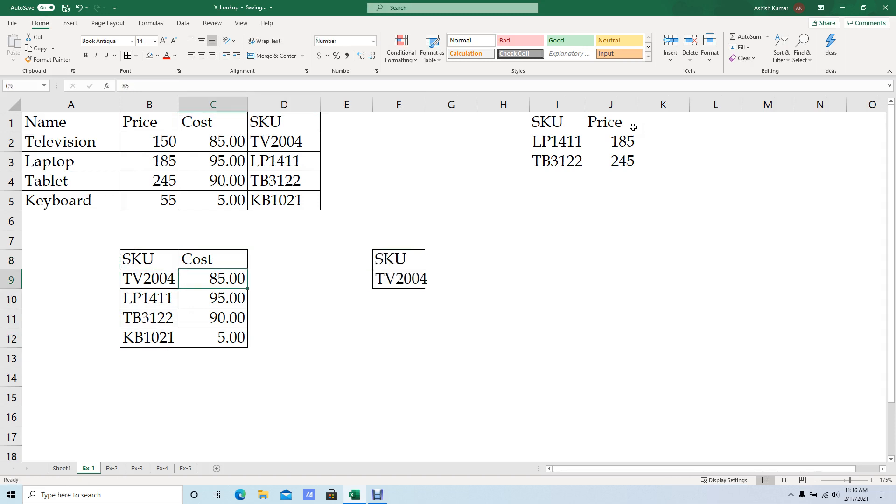
key(Down)
key(Left)
key(Down)
key(ctrl+c)
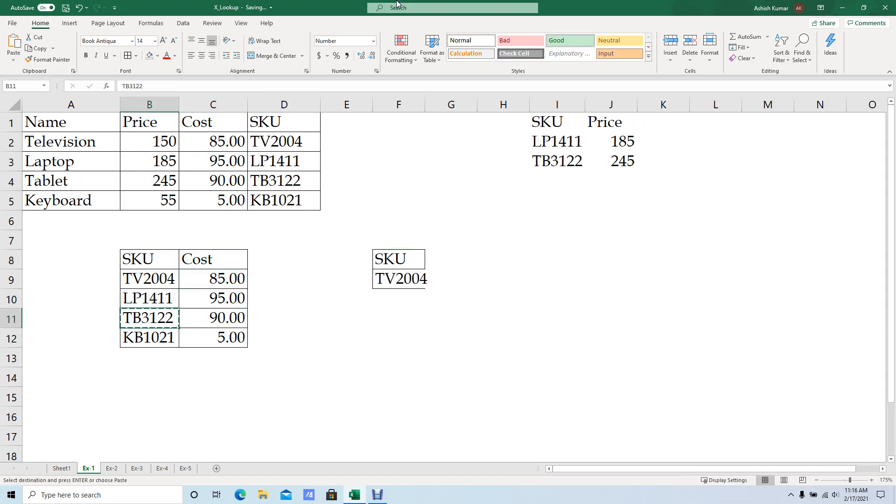
click(393, 297)
key(Return)
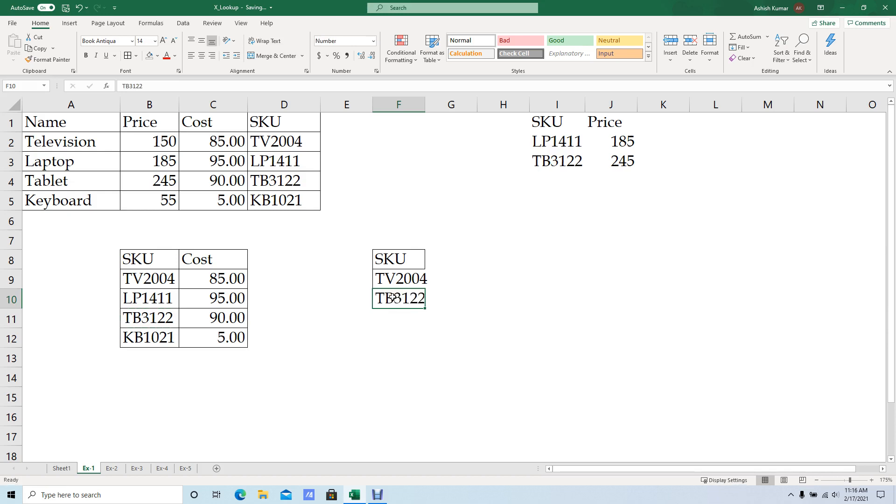
Autofit the width of column F to the SKU codes in F9:F10.
key(Up)
key(Left)
key(Right)
key(shift+Down)
key(alt+o)
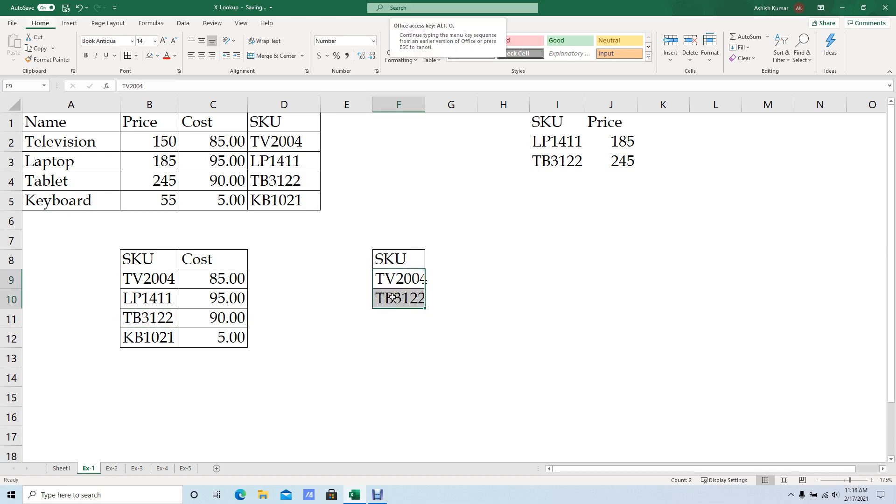
key(c)
key(a)
Copy the Cost header from C8 to G8, beside the new SKU header.
key(Left)
key(Up)
key(Left)
key(Left)
key(ctrl+c)
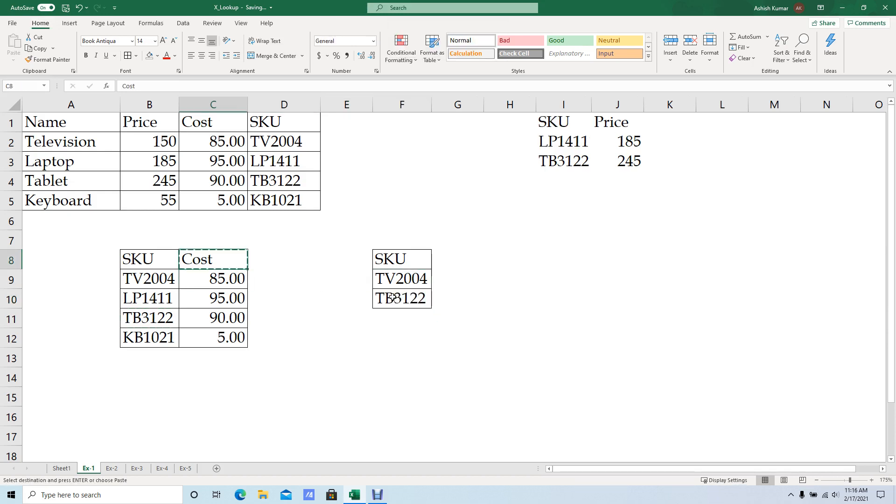
click(454, 255)
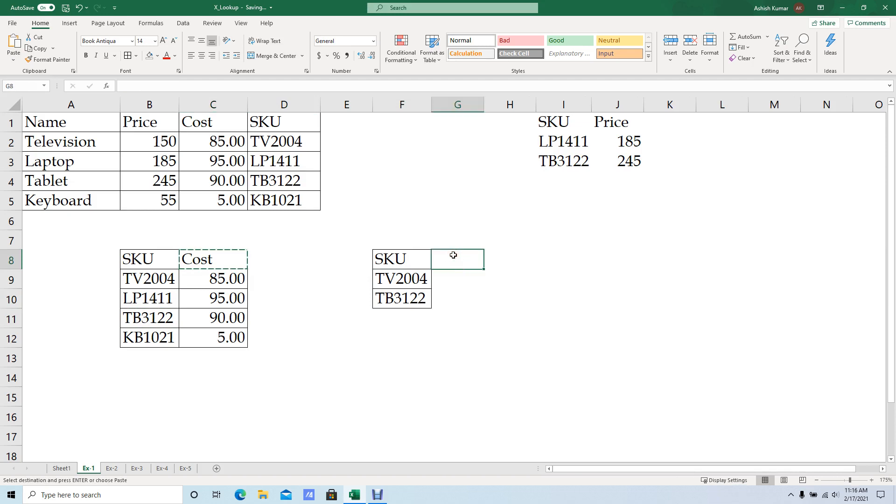
key(ctrl+v)
click(456, 280)
key(Escape)
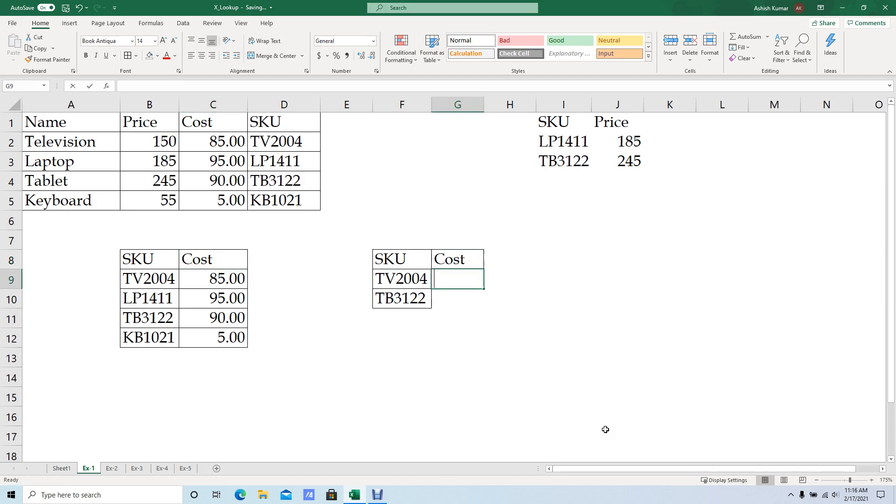
Start an XLOOKUP formula in G9 with lookup value F9 and the absolute lookup array $B$9:$B$12.
text(=xl)
key(Escape)
text(=)
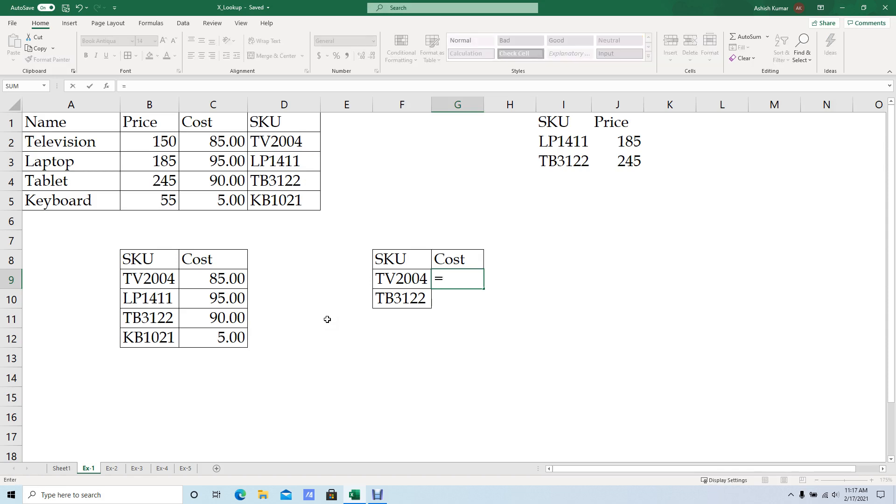
text(xl)
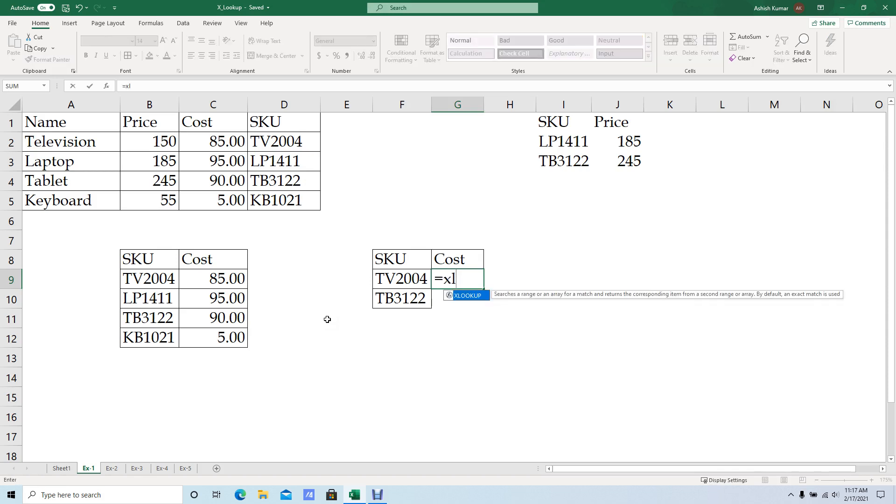
key(Tab)
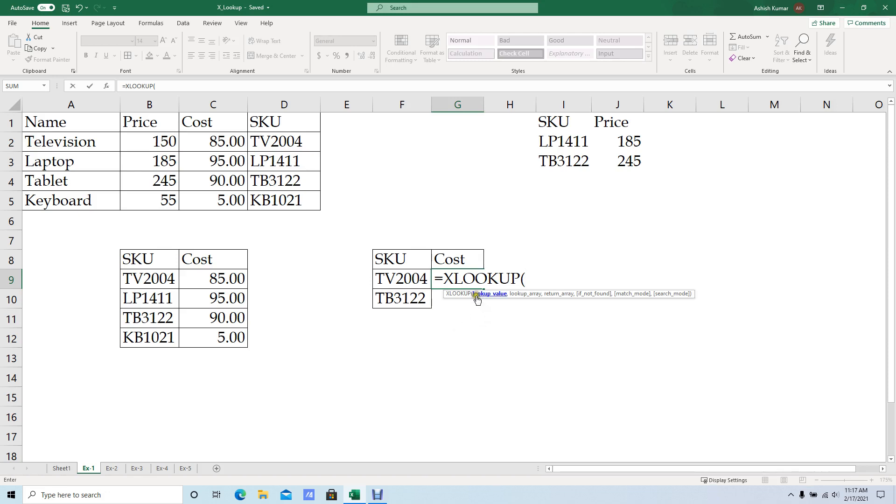
click(385, 281)
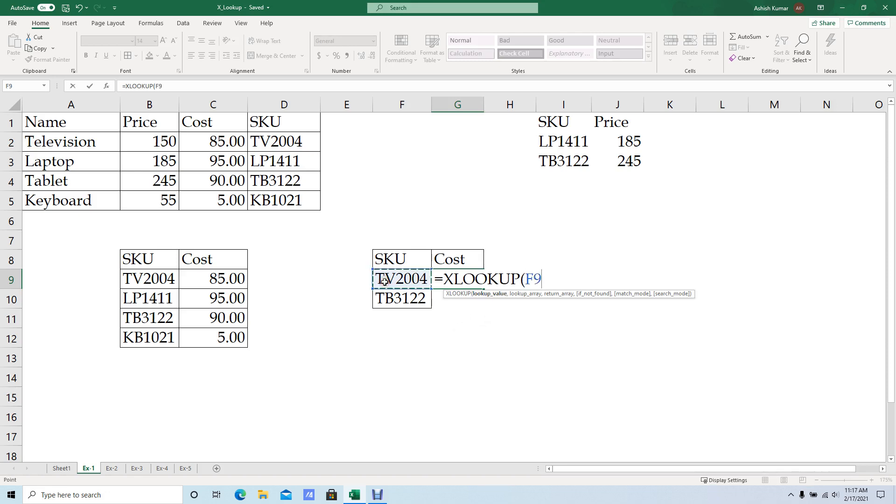
text(,)
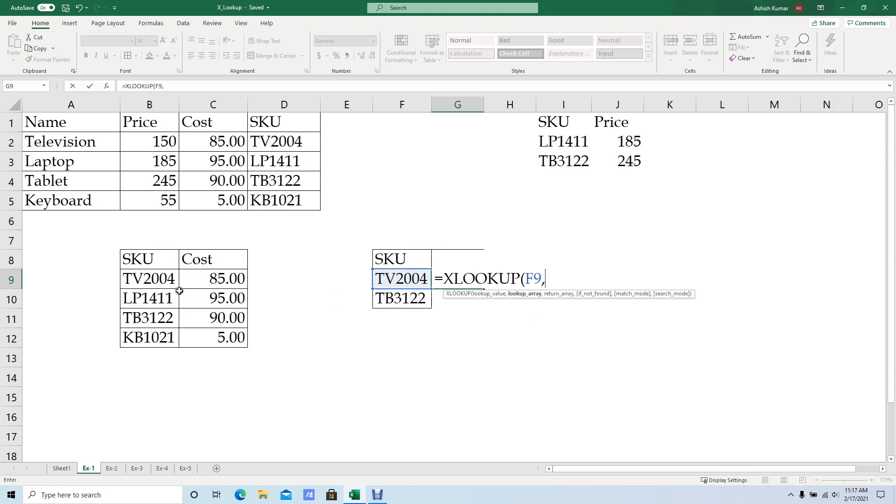
drag(161, 279, 161, 343)
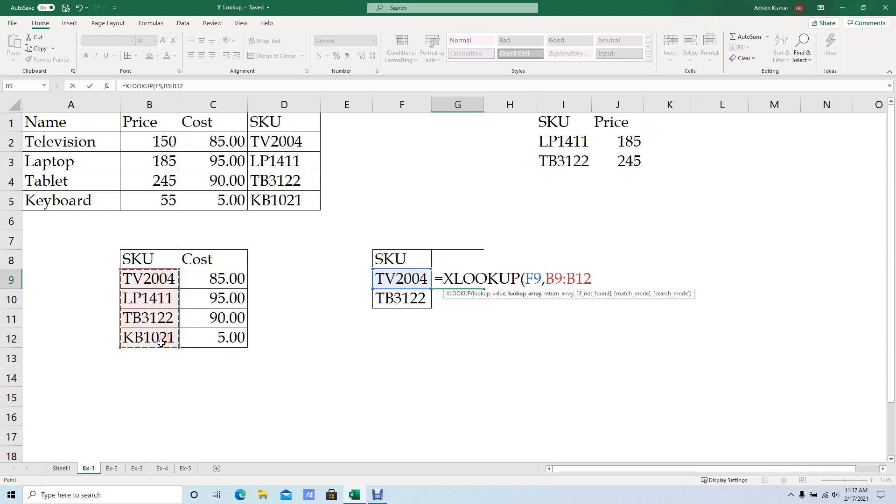
key(F4)
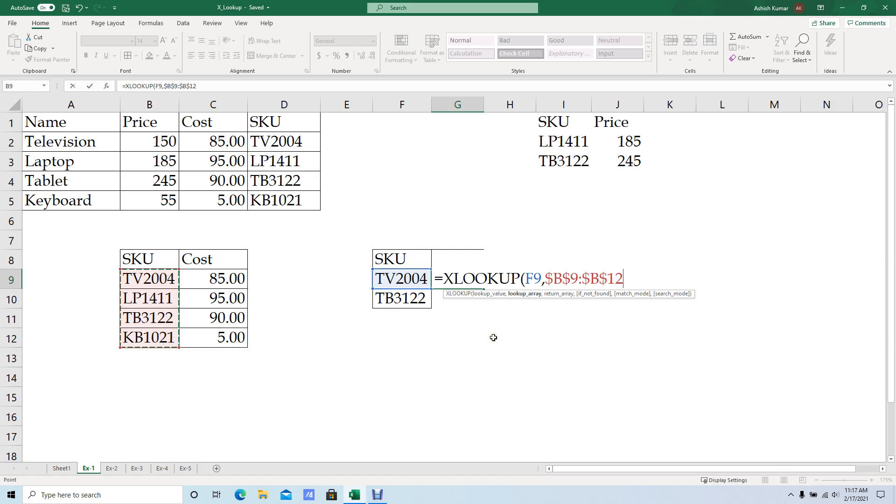
Complete the XLOOKUP formula with the absolute return array $C$9:$C$12 and fill it down to G10.
text(,)
drag(219, 280, 228, 345)
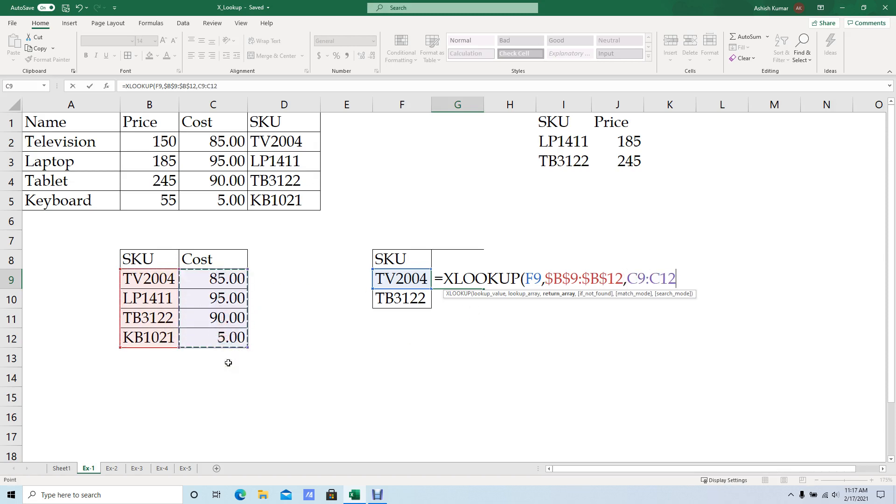
key(F4)
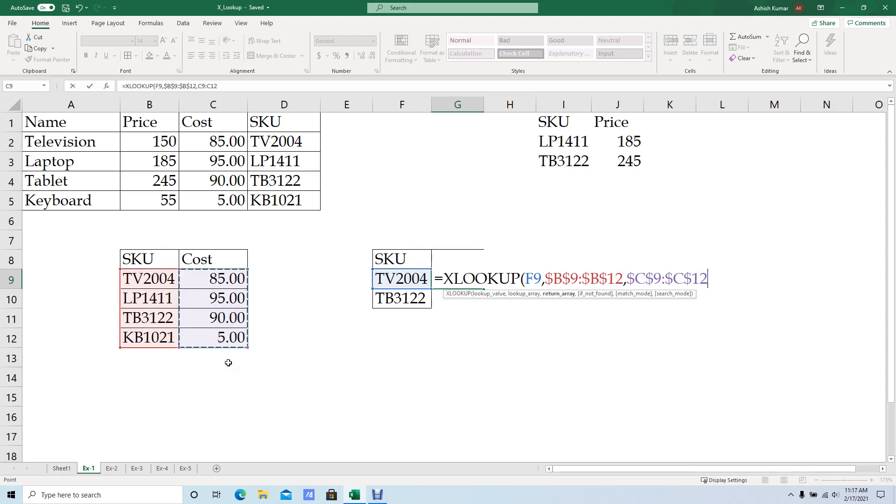
text())
key(ctrl+Return)
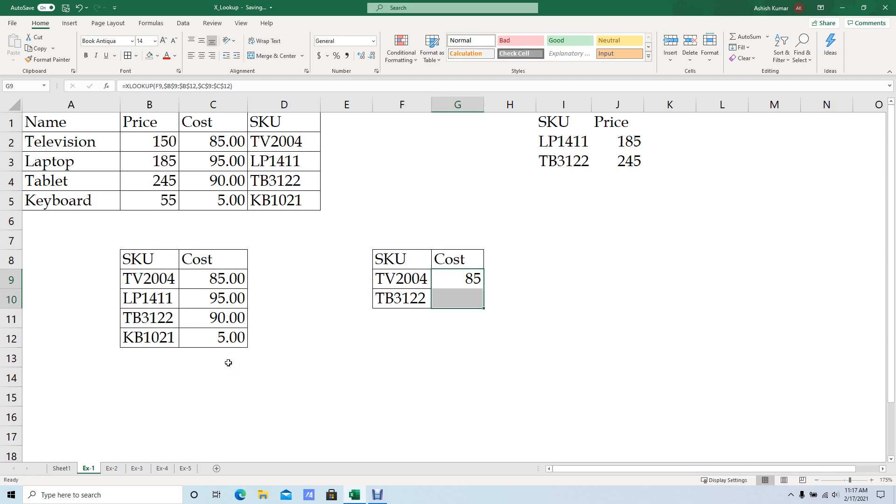
key(ctrl+d)
key(Down)
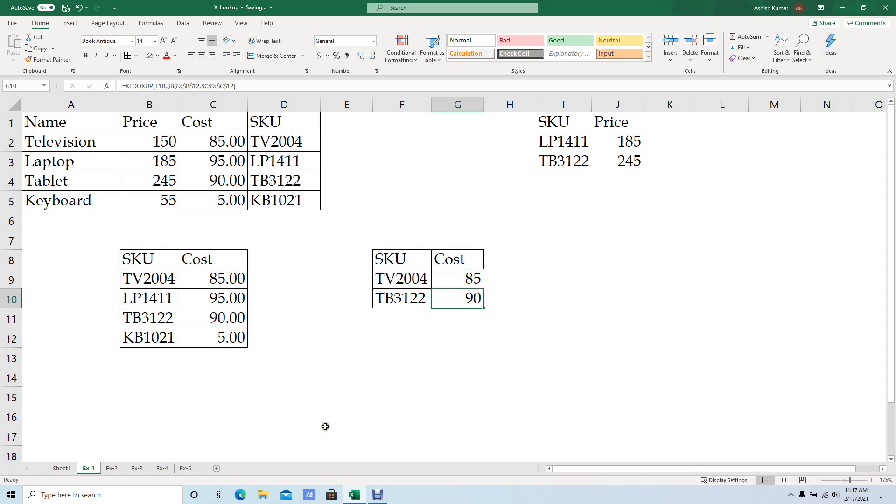
Compare the looked-up costs in G9:G10 with the SKU and Cost table in B8:C12.
click(401, 281)
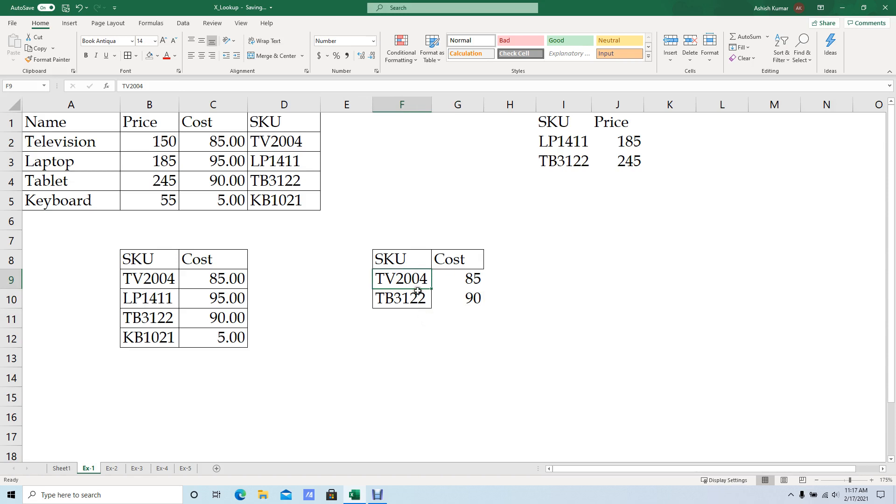
click(229, 279)
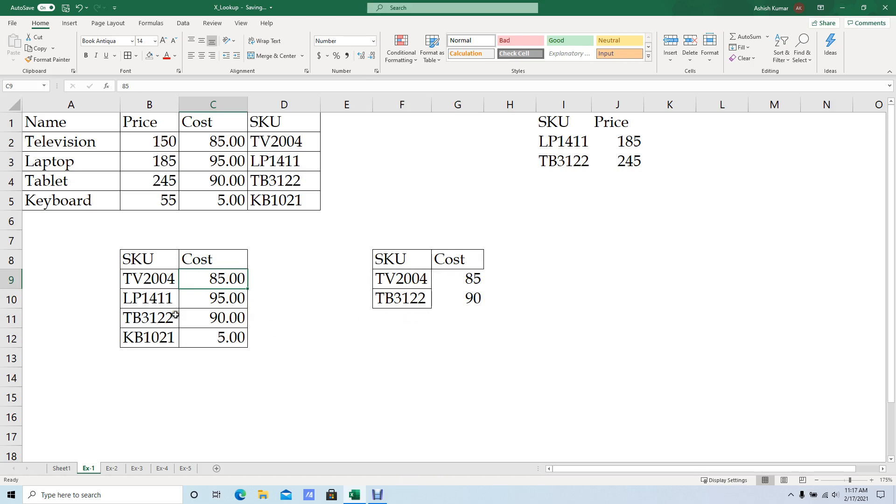
drag(177, 315, 222, 319)
click(455, 285)
click(459, 296)
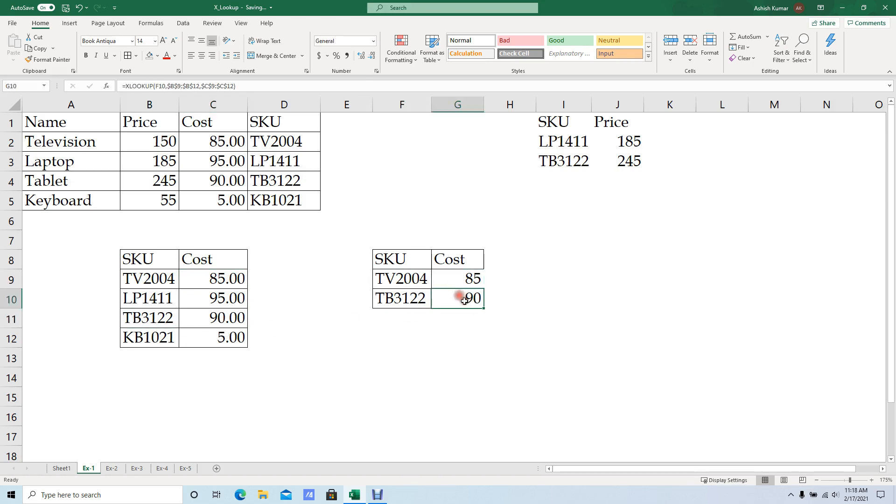
key(Up)
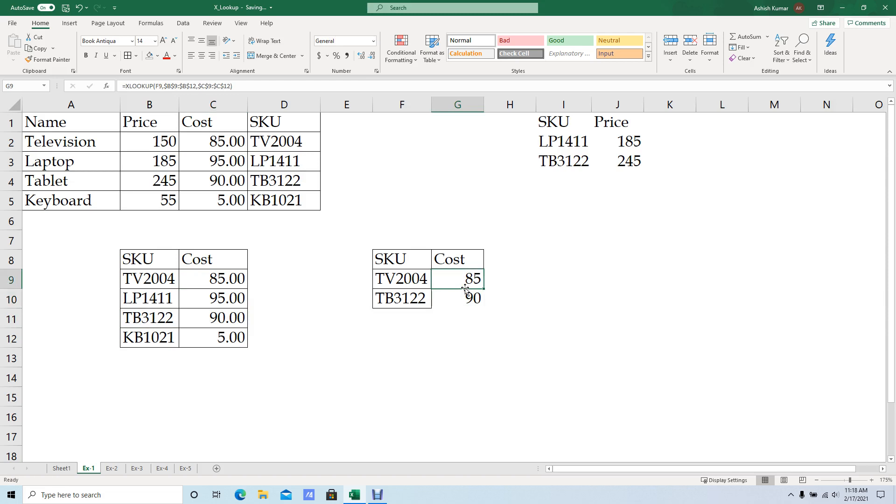
Review XLOOKUP's if_not_found, match_mode and search_mode arguments in a trial formula in I9, discarding it without entering it.
key(Right)
key(Right)
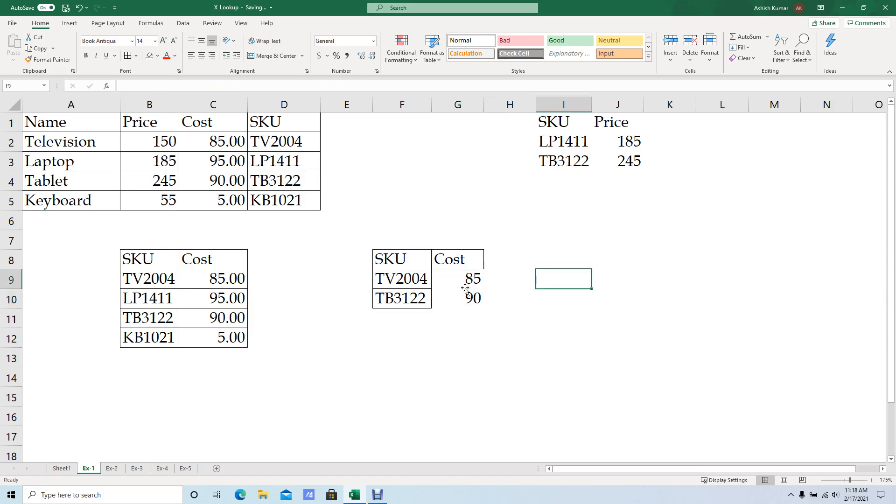
text(=xl)
key(Tab)
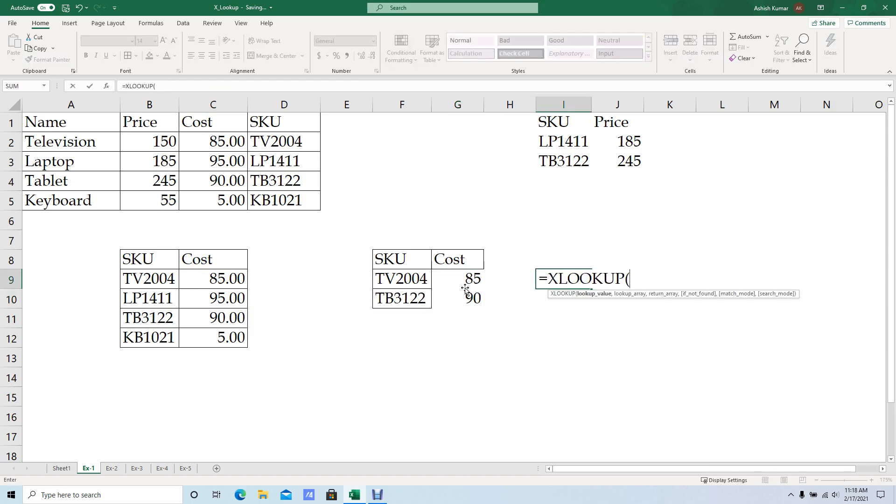
text(,,,)
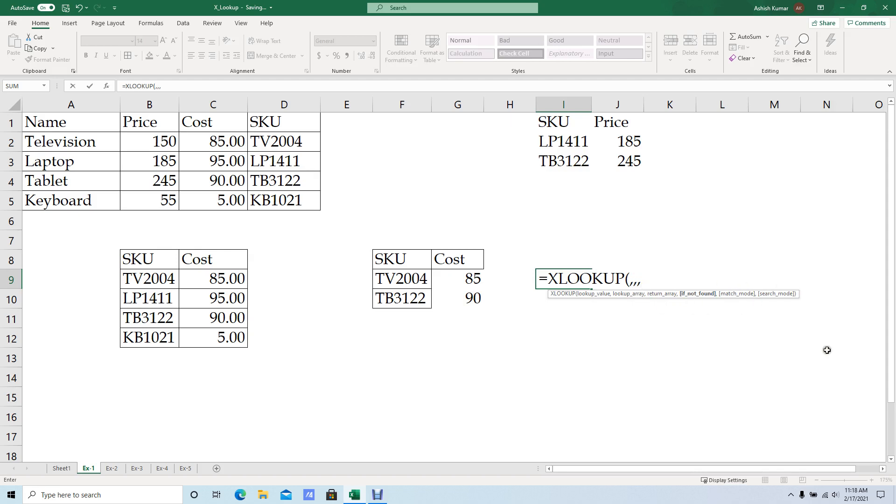
text(,)
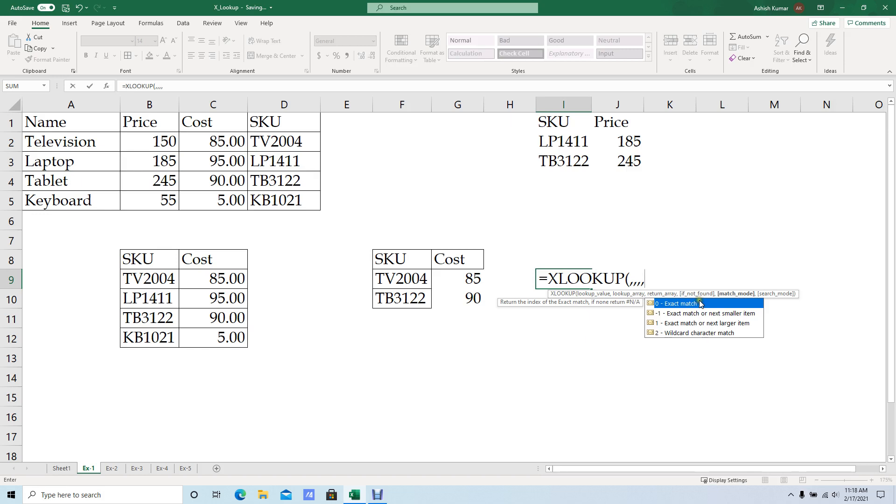
text(,)
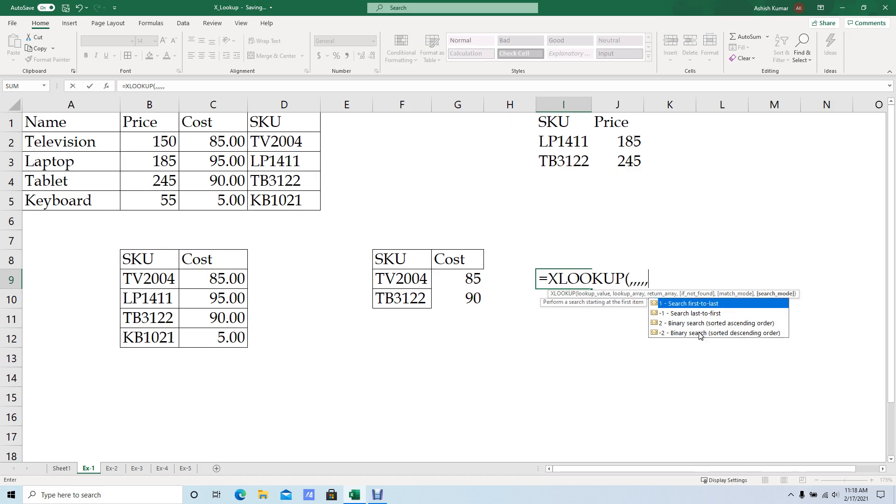
key(Escape)
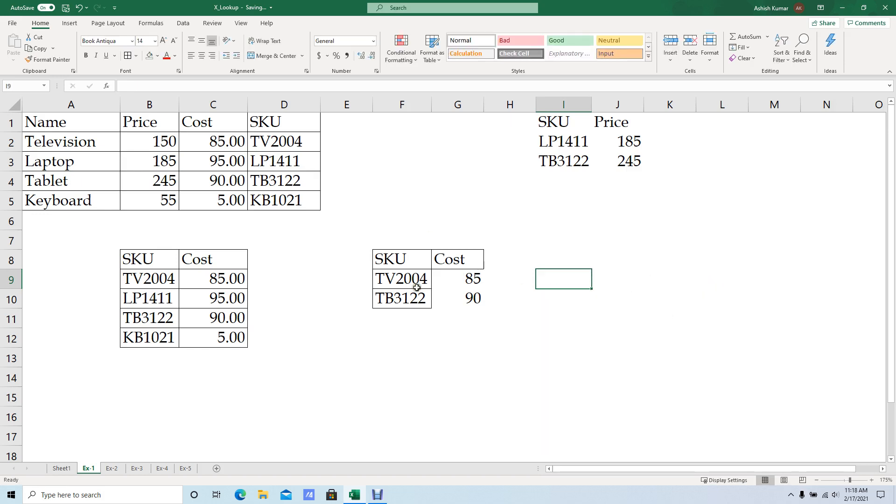
Examine the SKU and Price lookup table in I1:J3 against the source SKU column D1:D5 and Price column B1:B5.
click(439, 266)
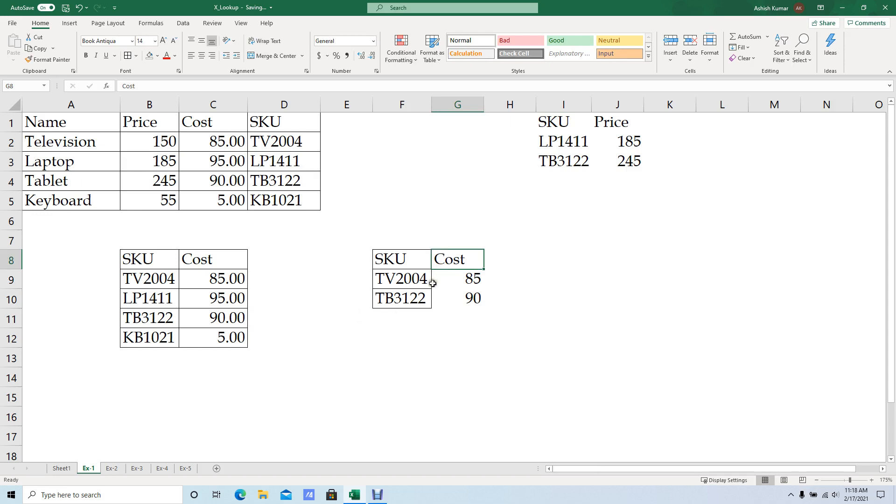
click(465, 299)
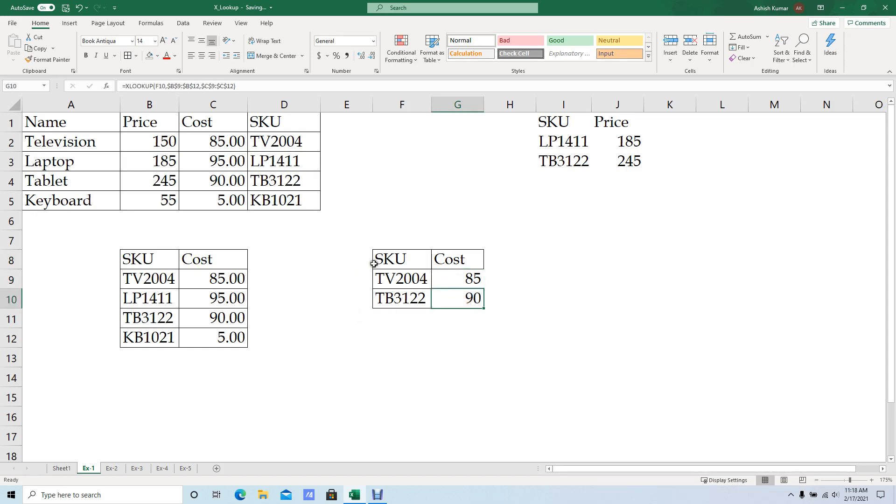
click(496, 282)
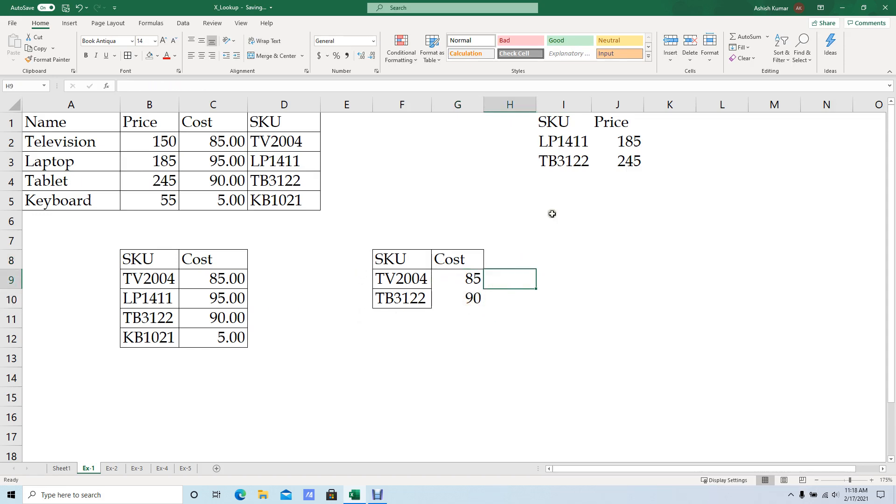
click(614, 141)
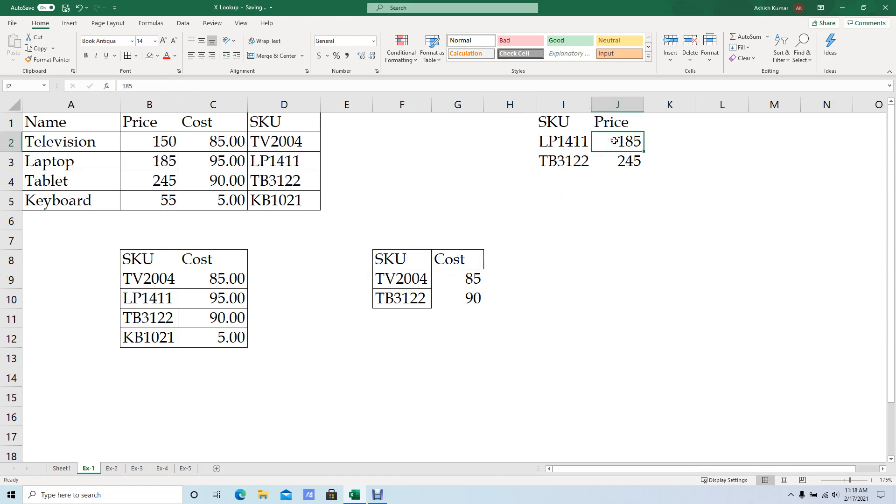
key(Up)
key(Down)
key(Right)
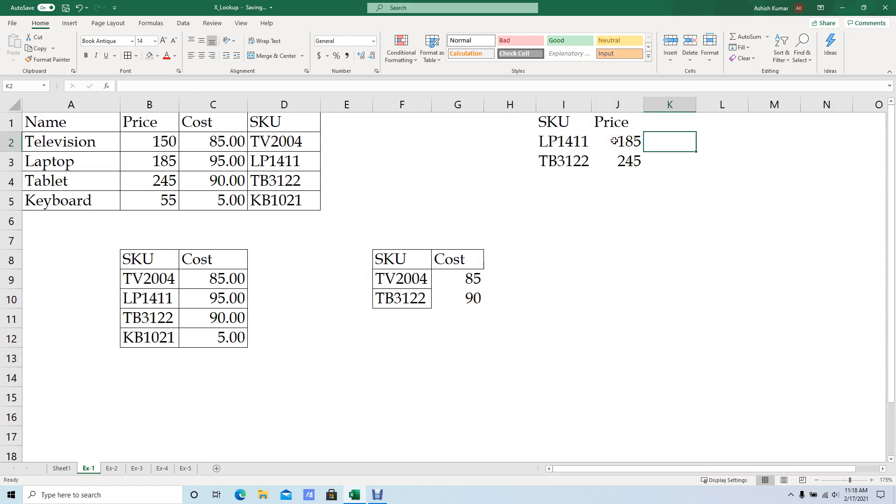
key(Left)
key(Right)
key(Left)
key(shift+Down)
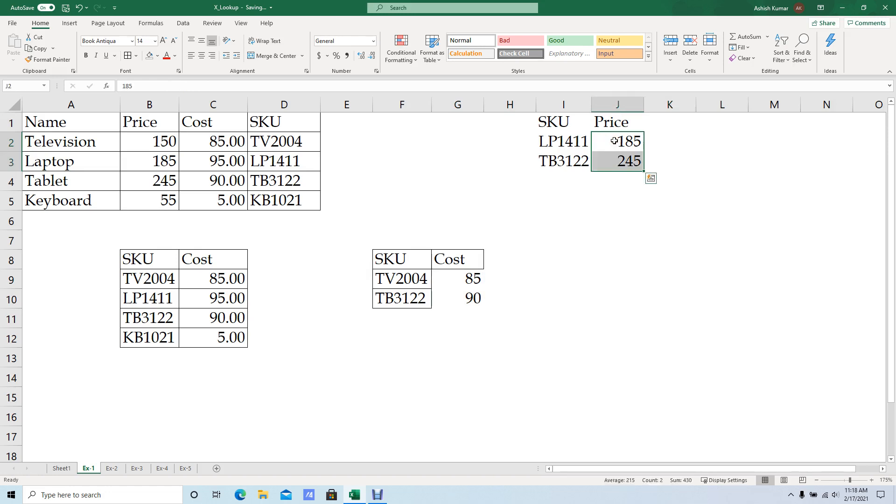
key(Right)
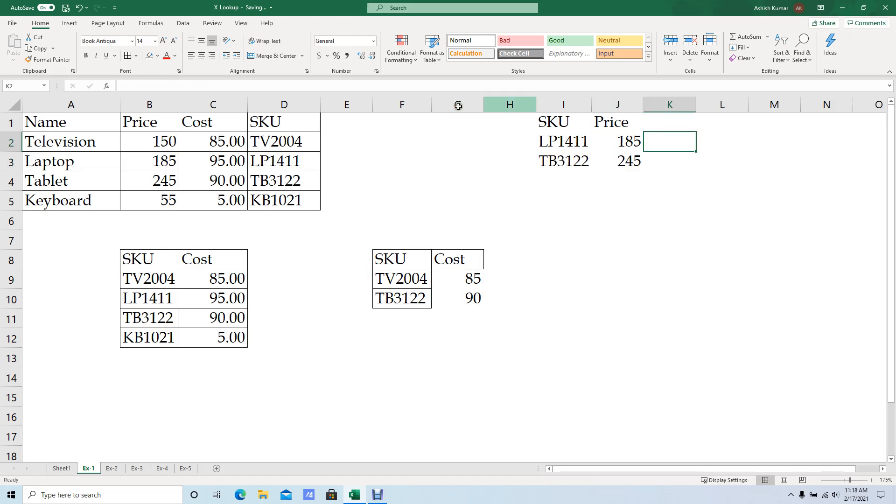
drag(290, 129, 294, 200)
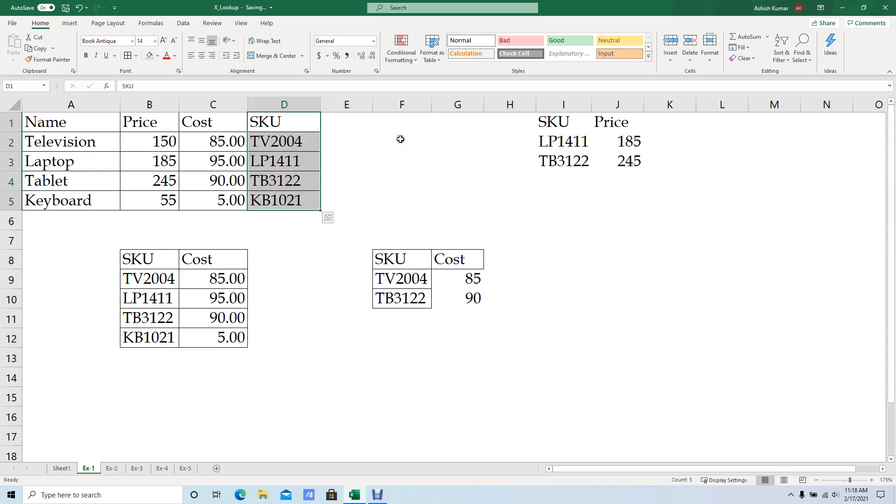
drag(152, 122, 165, 205)
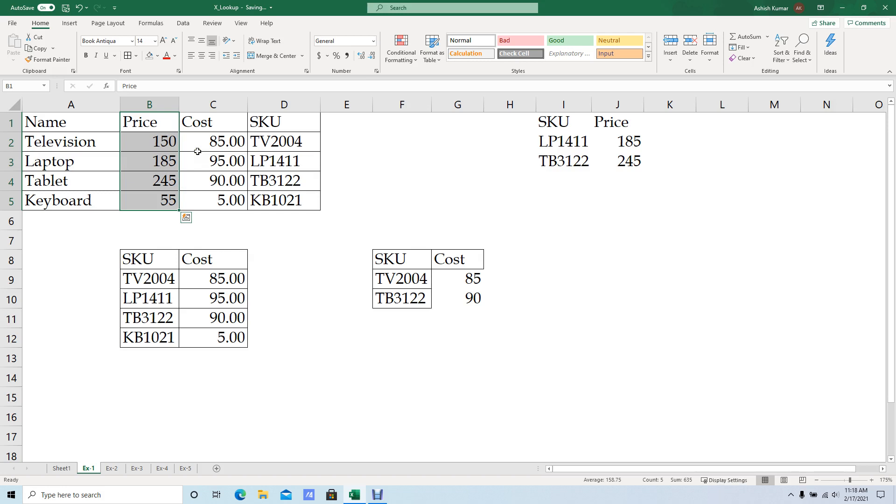
Start an XLOOKUP formula in K2 with lookup value I2 and the absolute lookup array $D$2:$D$5.
click(636, 145)
click(655, 143)
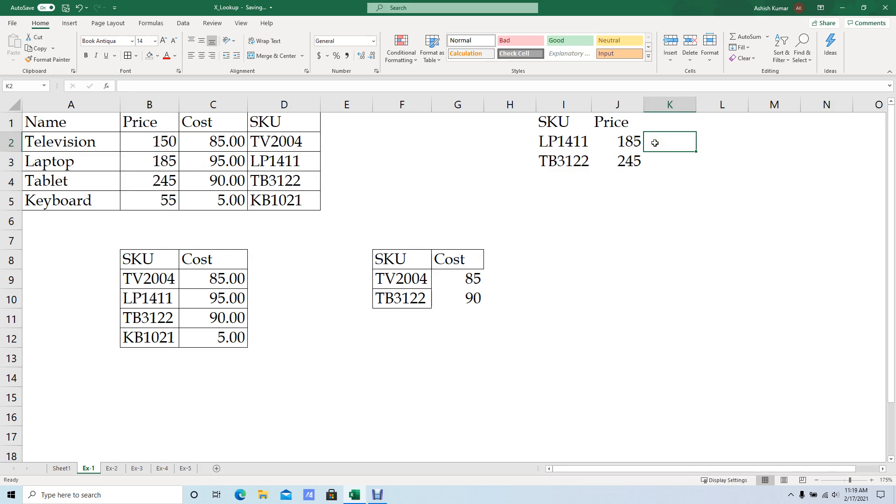
text(=xl)
key(Tab)
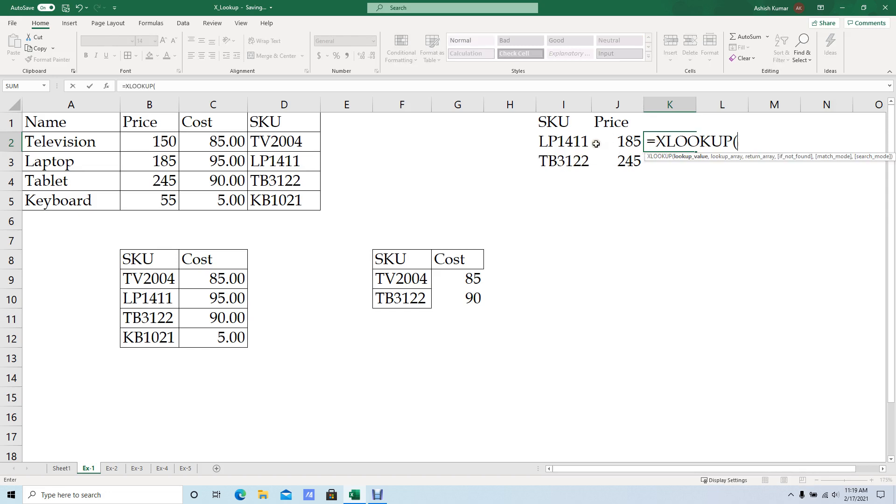
click(554, 143)
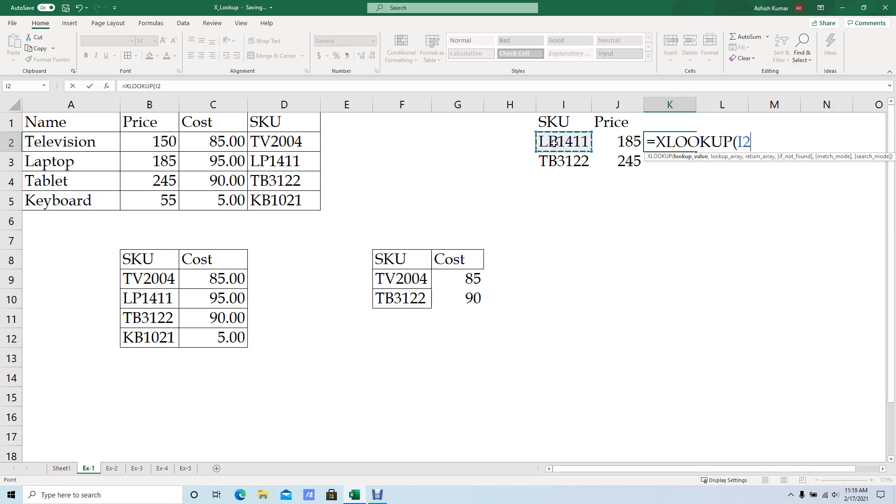
text(,)
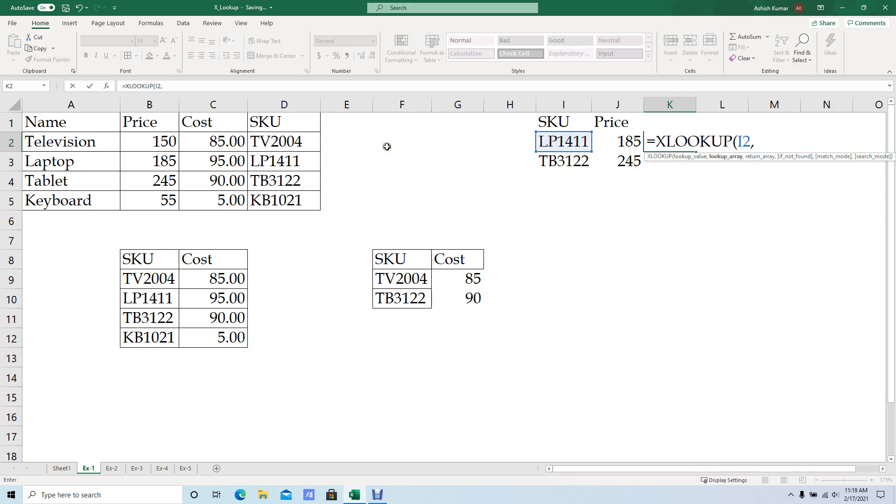
drag(255, 141, 257, 196)
key(F4)
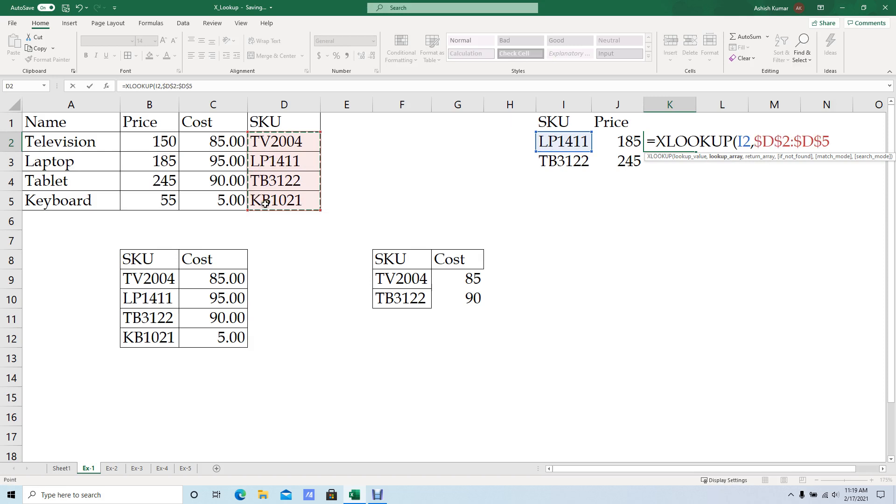
text(,)
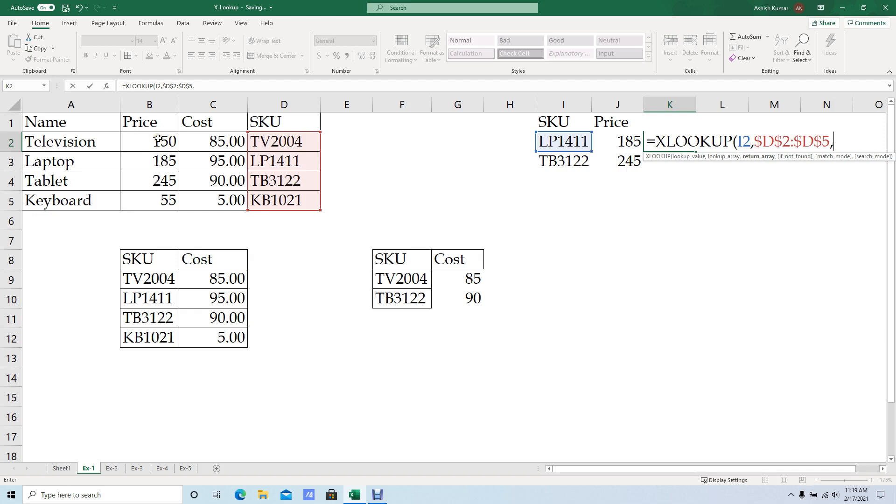
Complete the K2 XLOOKUP formula with the absolute return array $B$2:$B$5 and copy it down to K3.
drag(158, 139, 161, 194)
key(F4)
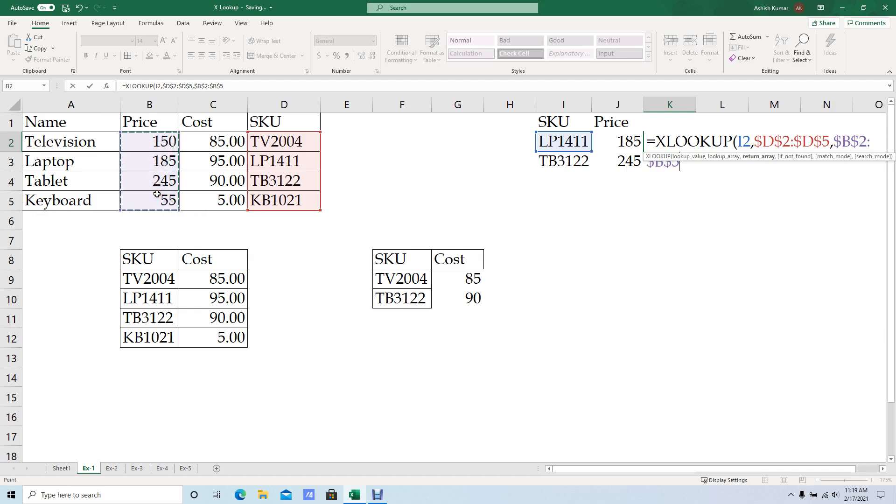
text())
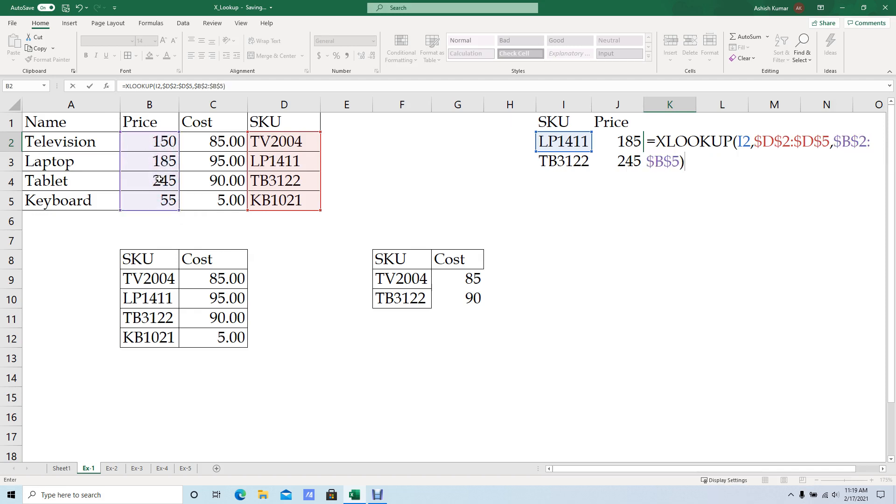
key(Return)
key(Up)
key(shift+Down)
key(shift+Up)
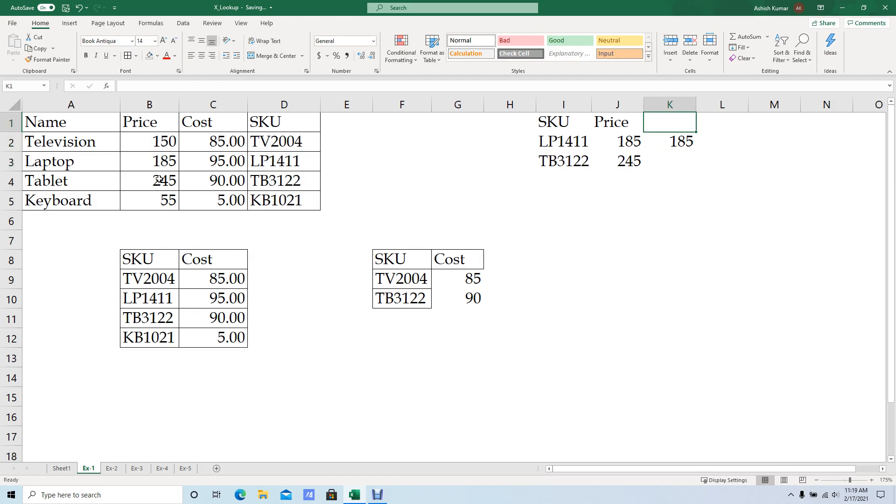
key(ctrl+c)
key(Down)
key(Return)
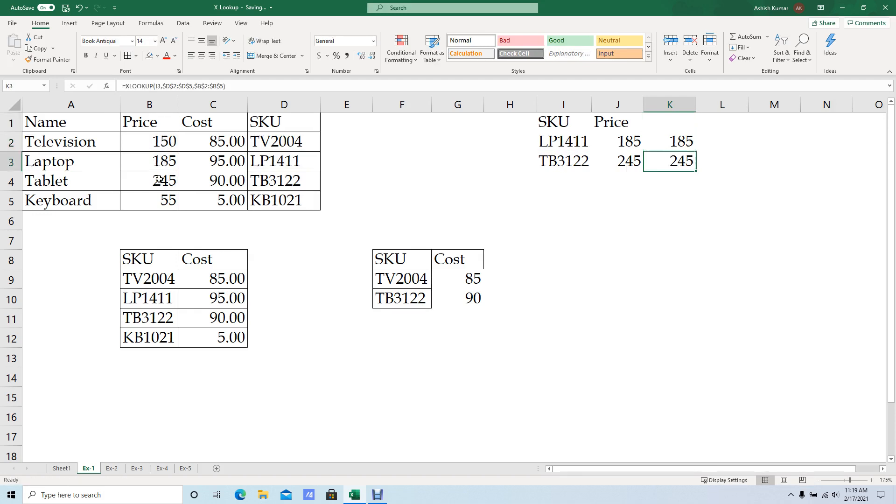
key(Up)
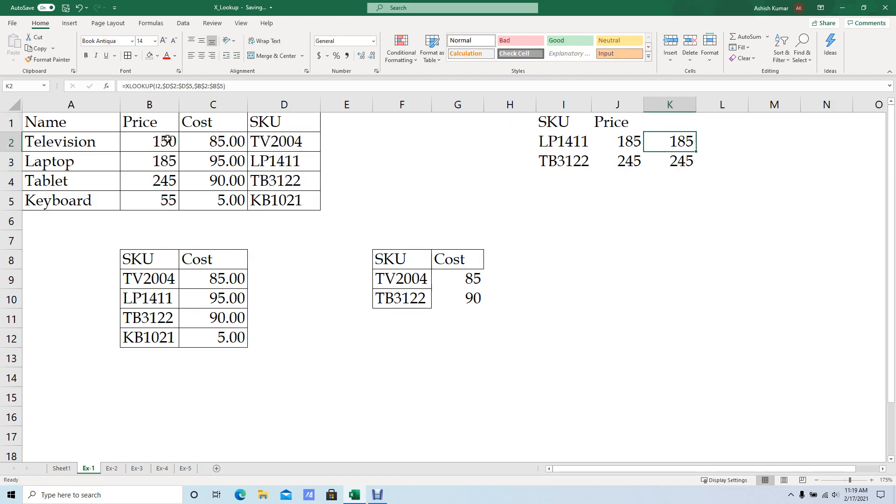
click(626, 143)
drag(670, 142, 672, 156)
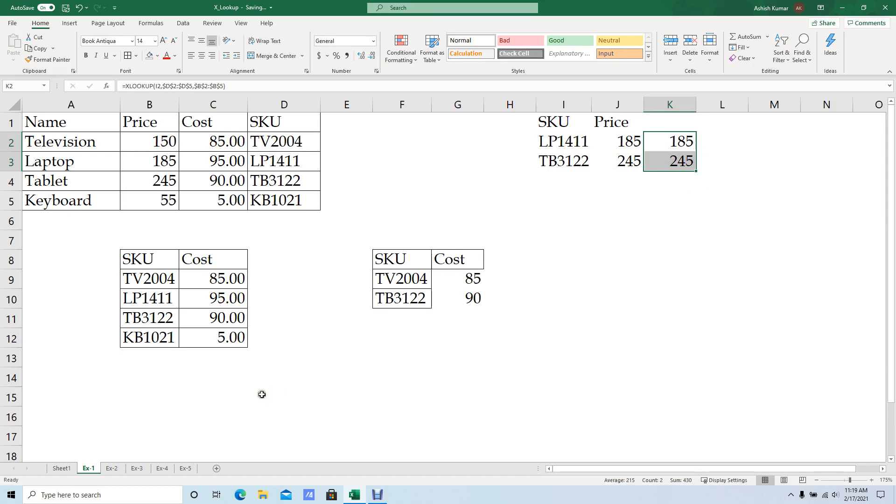
Switch to the Ex-2 sheet and inspect the XLOOKUP tax rate formula in F4 beneath the Enter Income cell.
click(111, 469)
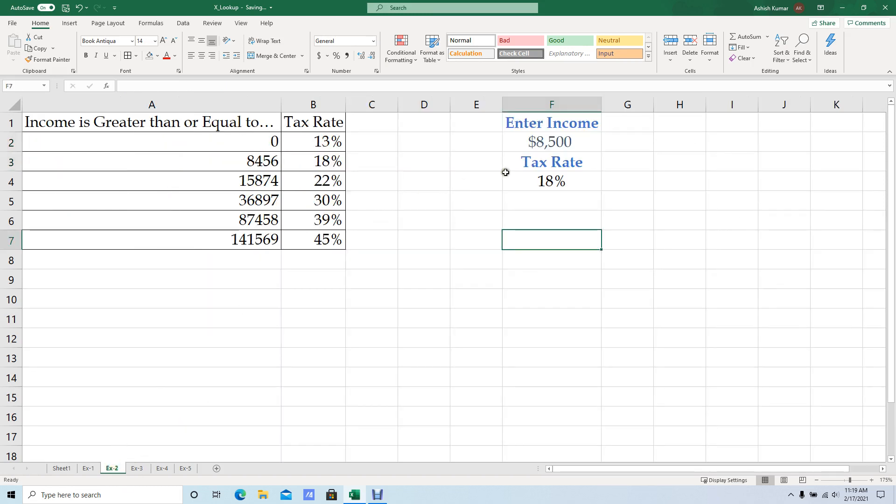
click(535, 157)
click(541, 183)
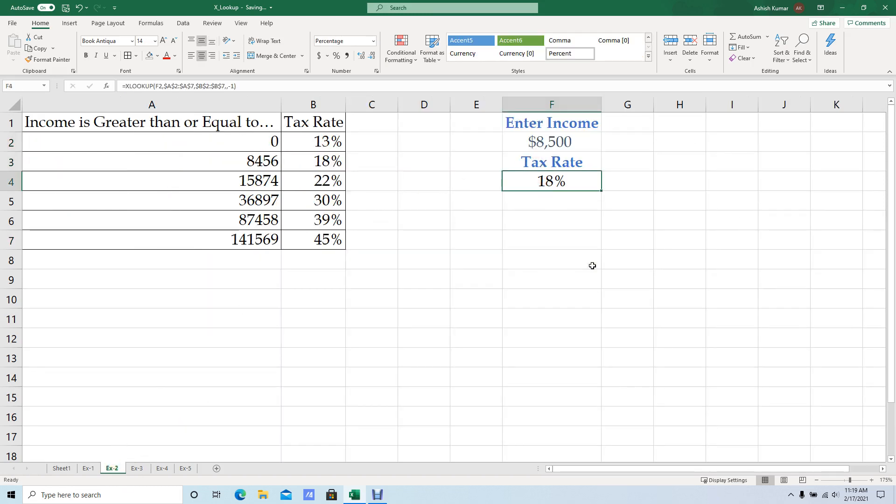
key(Down)
text(=in)
key(Escape)
key(Escape)
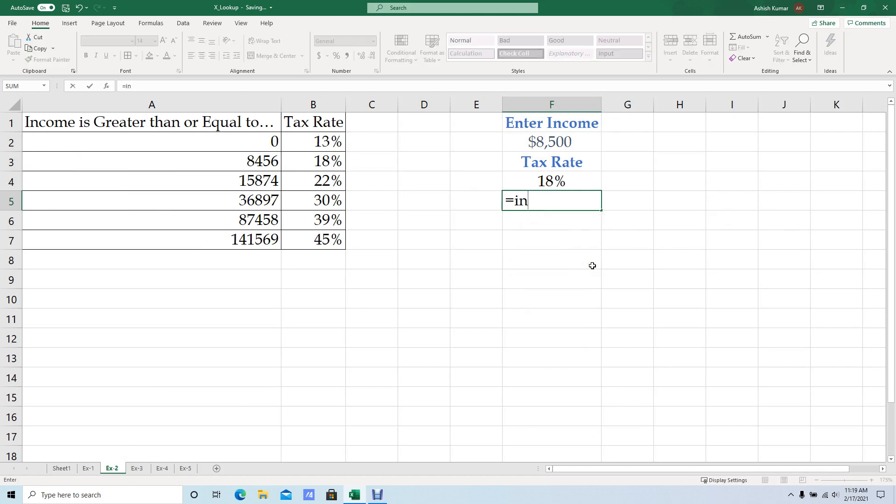
key(Up)
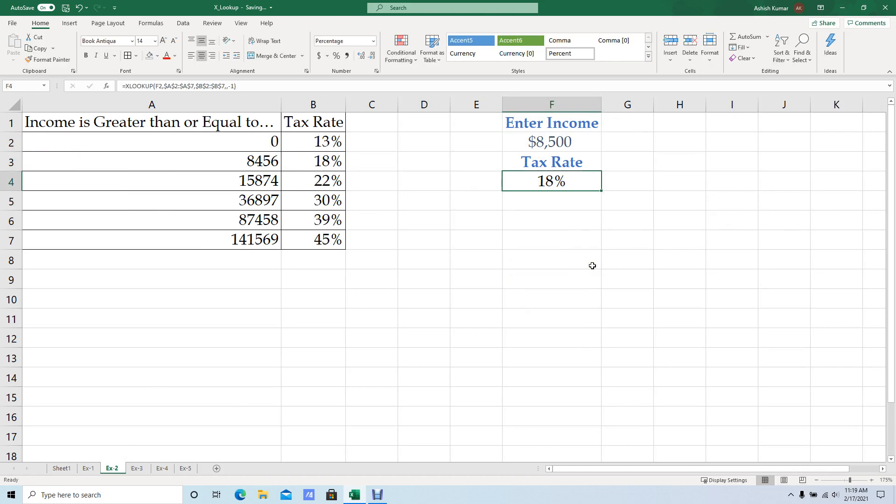
click(627, 184)
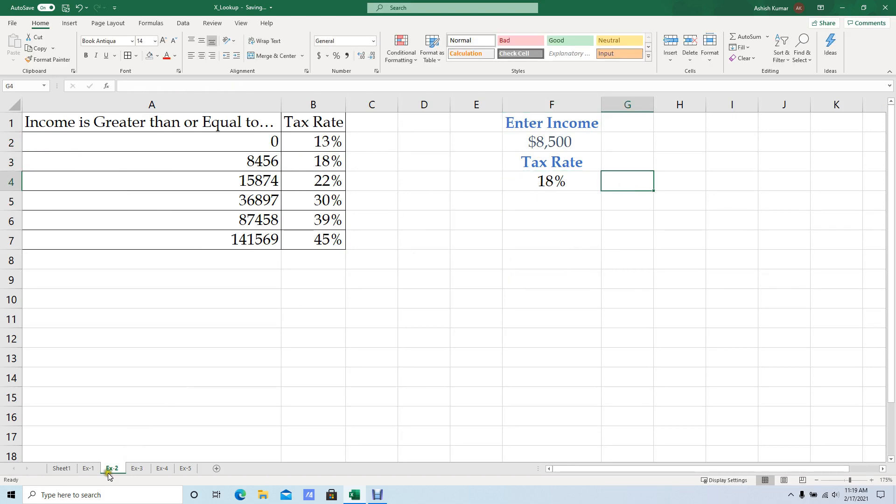
Return to the Ex-1 sheet and add the SKU TB3123 in I4, based on the SKU above it.
click(91, 470)
click(625, 175)
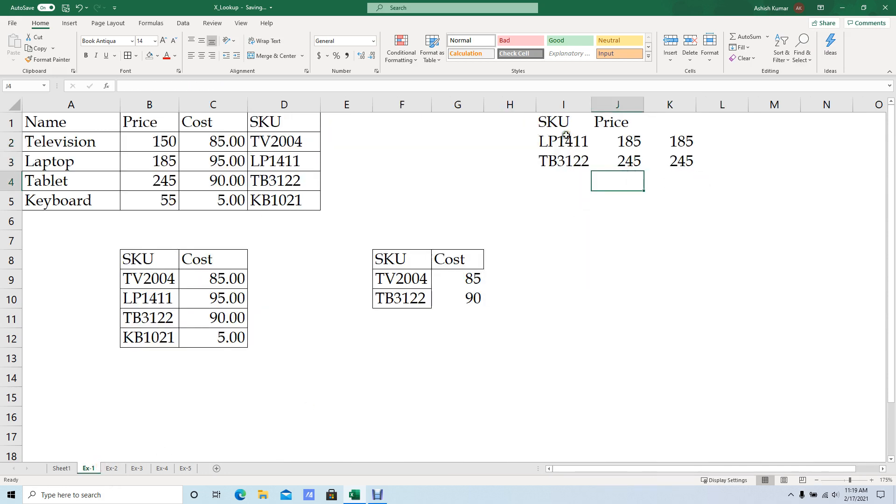
click(580, 160)
key(Up)
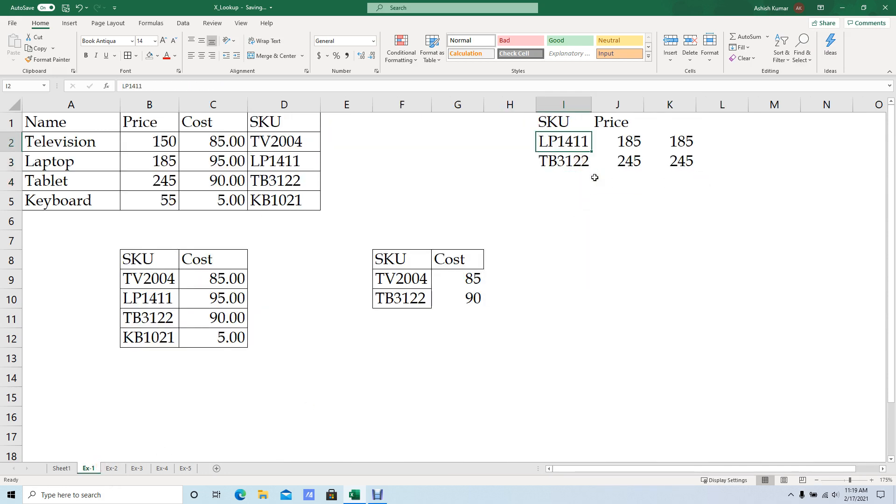
key(Down)
key(Down)
key(ctrl+d)
key(F2)
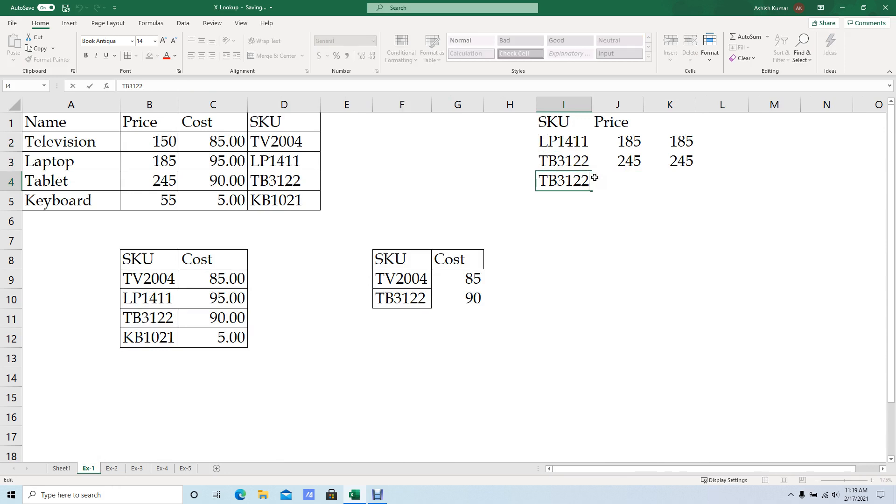
key(BackSpace)
text(3)
key(ctrl+Return)
Copy the XLOOKUP formula from K3 down to K4 and check its references.
key(Up)
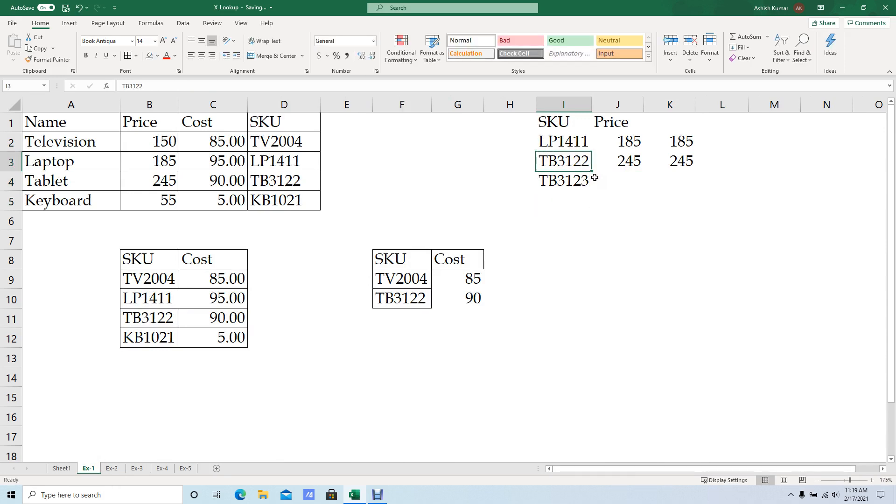
key(Right)
key(shift+Right)
key(Right)
key(shift+Down)
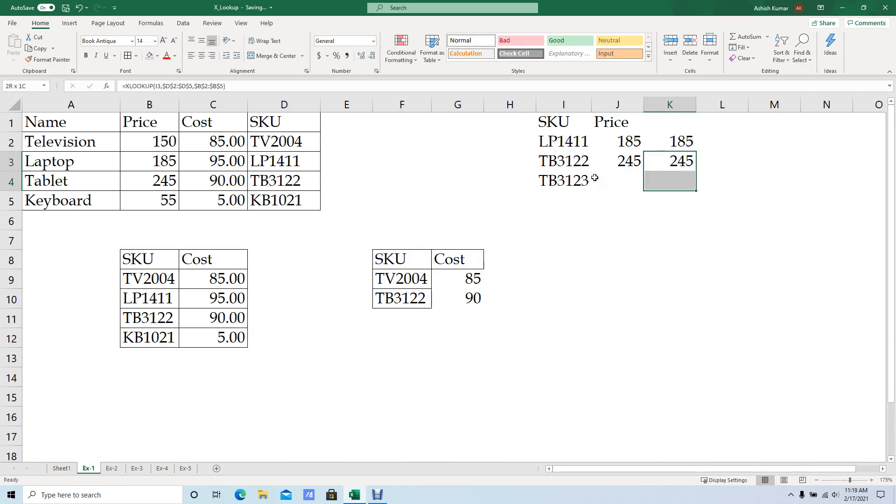
key(Down)
key(Up)
key(ctrl+c)
key(Down)
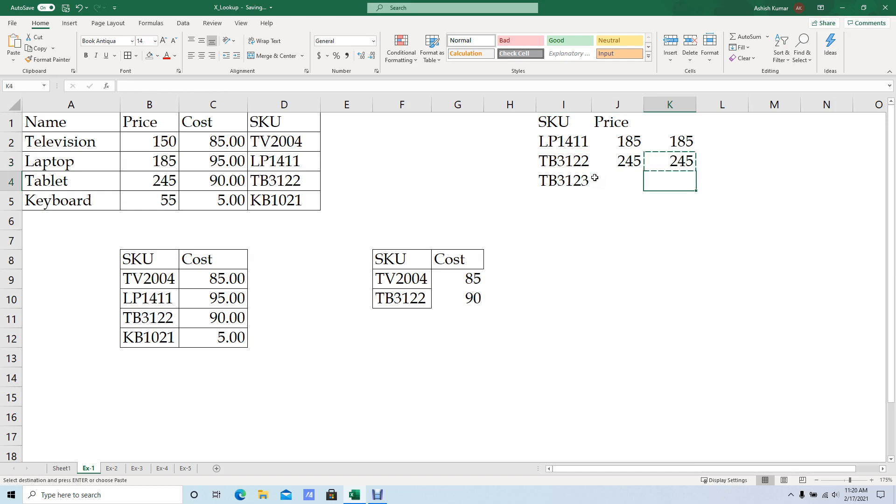
key(ctrl+v)
key(F2)
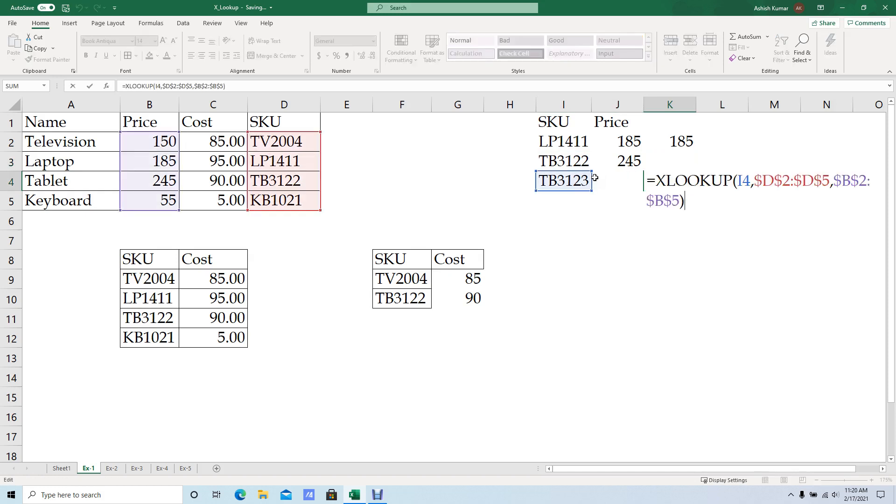
key(Escape)
key(F2)
key(Escape)
key(Left)
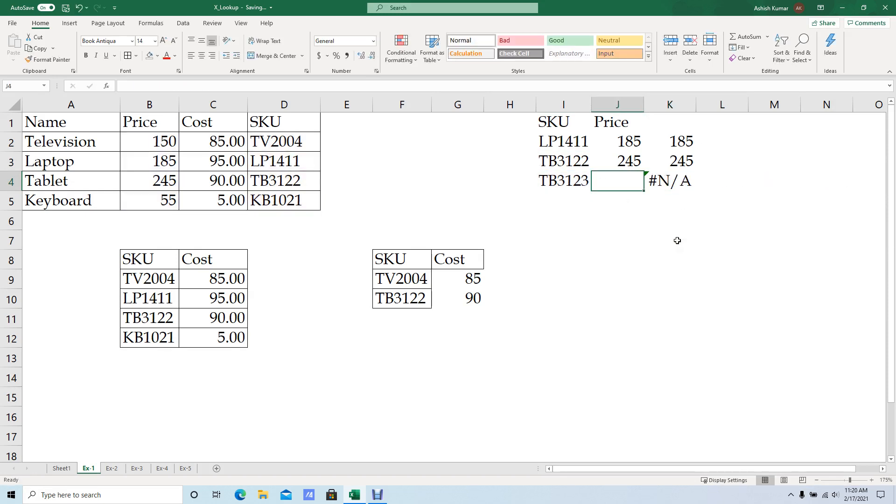
Search the source SKU range D2:D5 for the code TB3123 from I4.
key(Left)
key(ctrl+c)
key(Up)
key(Left)
key(Left)
key(Left)
key(Left)
key(Left)
key(Up)
key(ctrl+shift+Down)
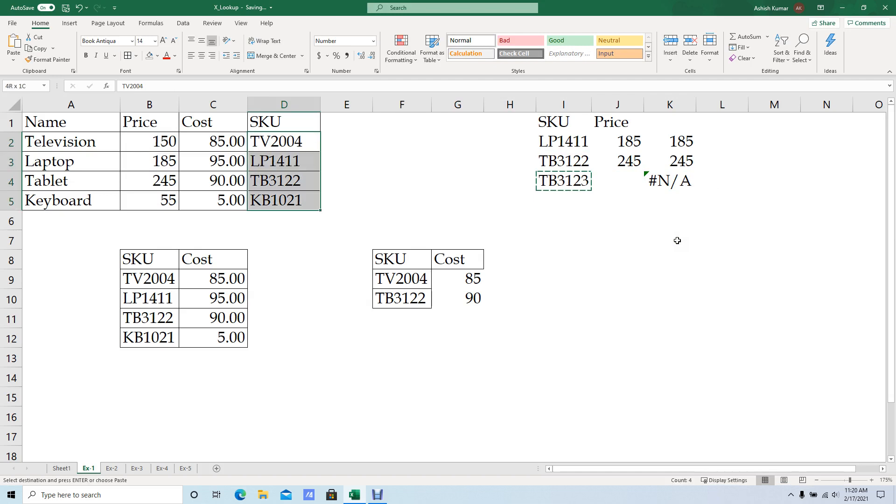
key(ctrl+f)
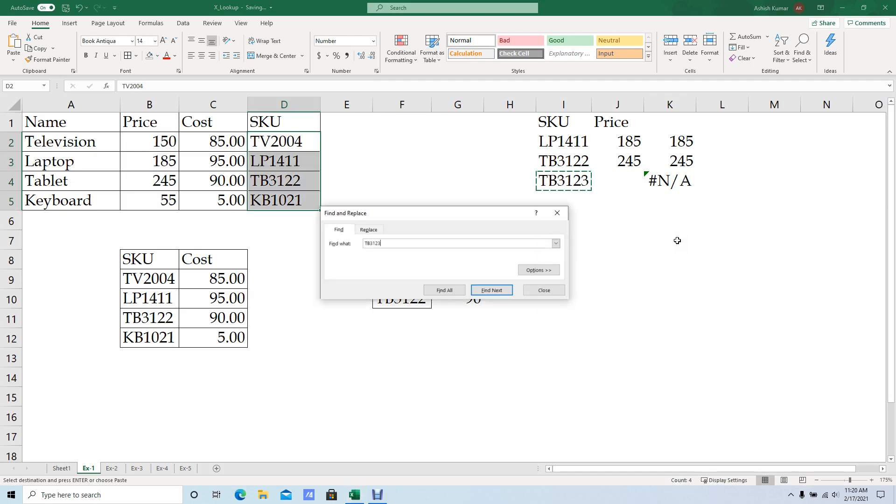
key(Return)
key(Return)
key(Escape)
key(Escape)
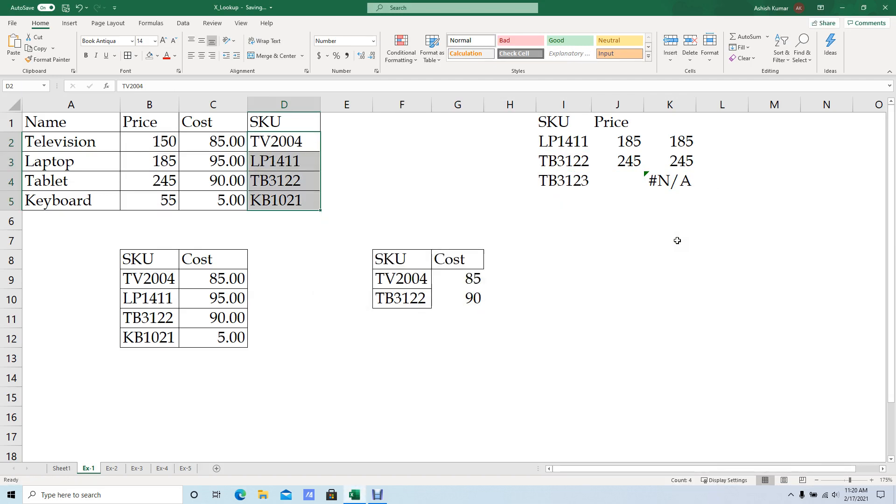
Reopen the K4 XLOOKUP formula and extend it past the return array $B$2:$B$5 to the if_not_found argument.
click(674, 200)
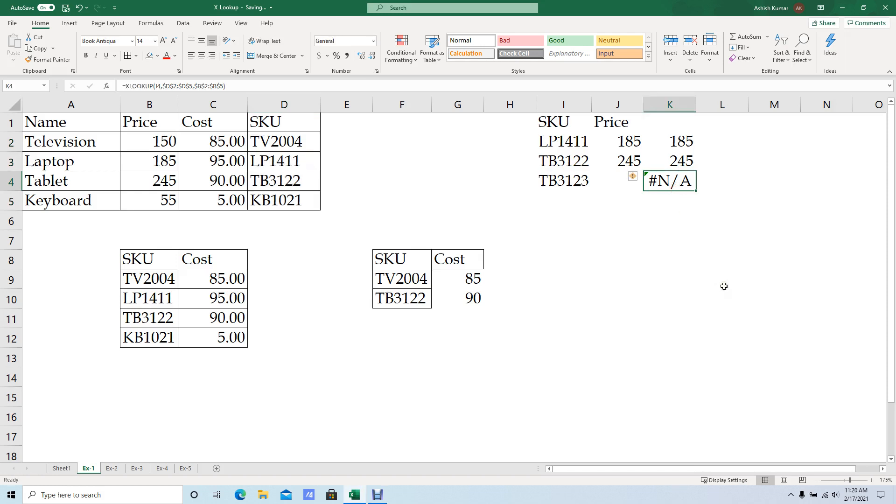
key(F2)
key(ctrl+Return)
key(F2)
key(Home)
key(Up)
key(Right)
key(Right)
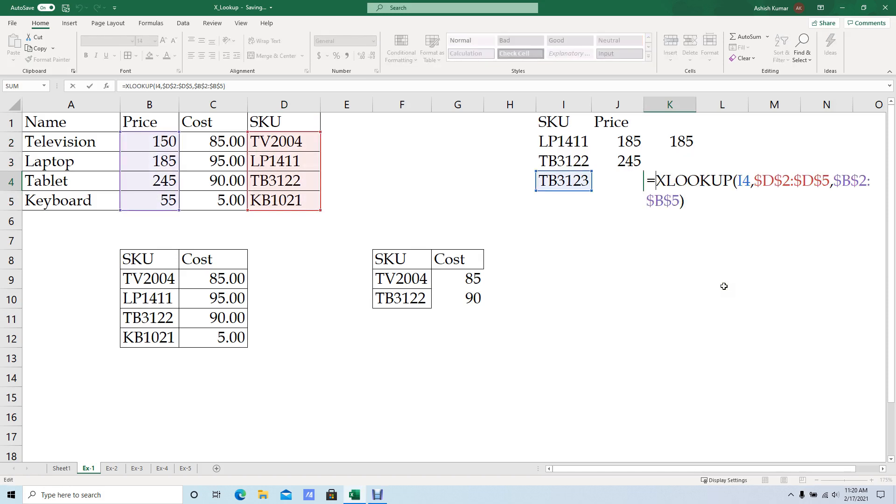
key(End)
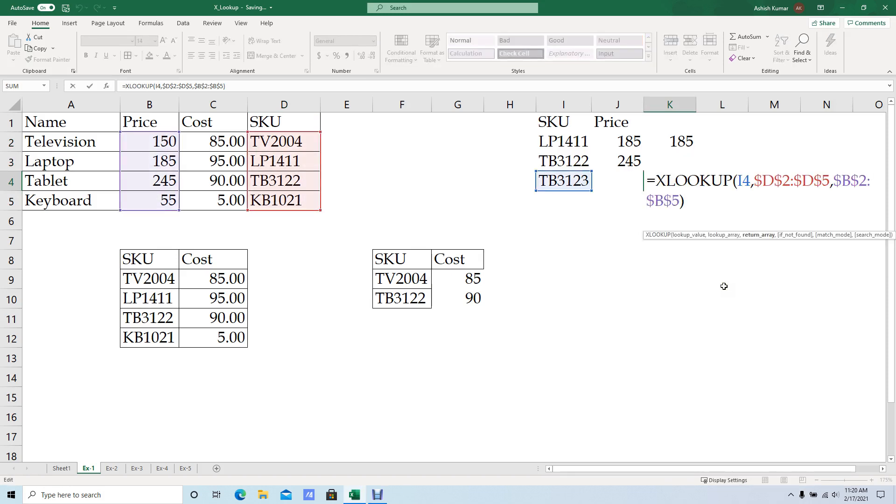
key(Down)
key(Left)
key(Delete)
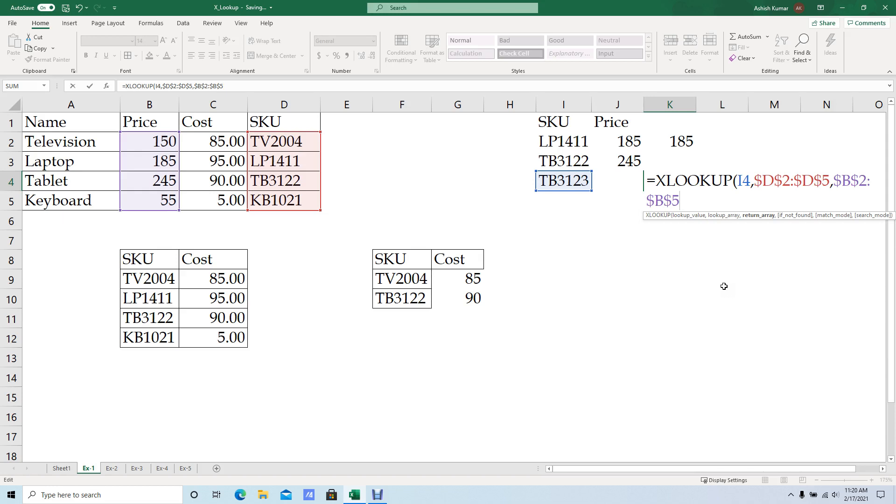
text(,)
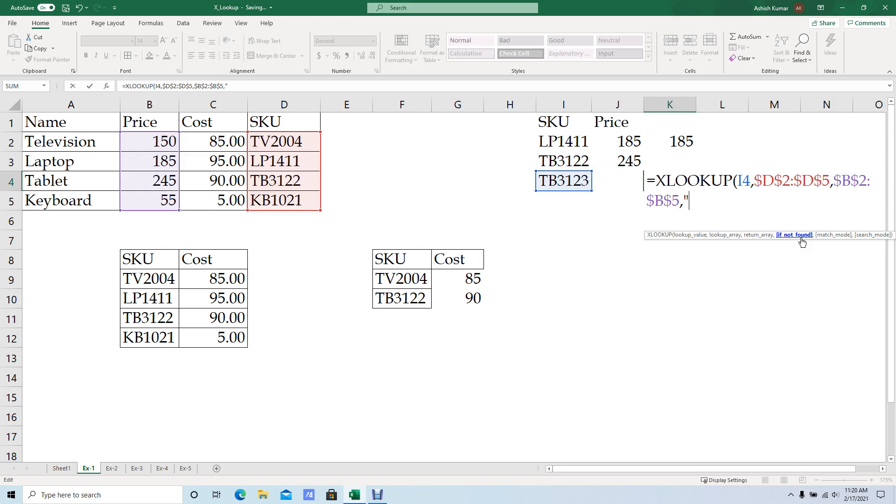
Enter "Data not in Raw Data" as the if_not_found text and complete the K4 formula.
text(Data no)
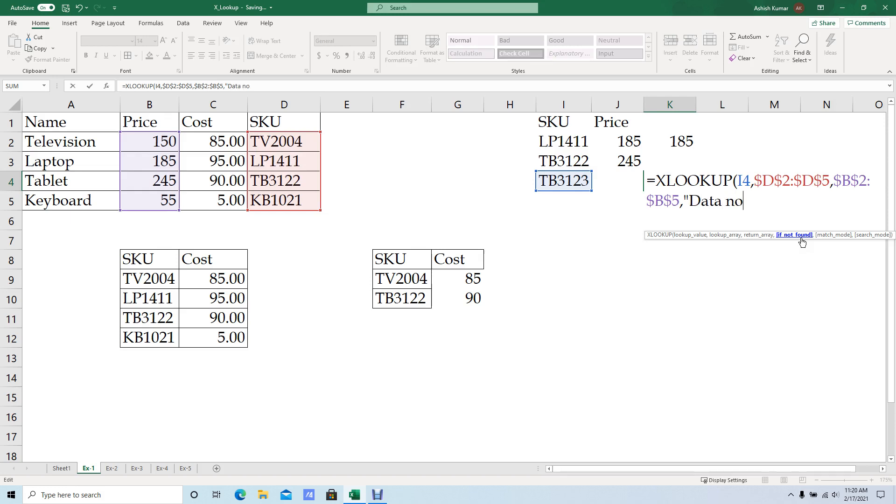
key(BackSpace)
text(ot in Rawd)
key(BackSpace)
text(Data)
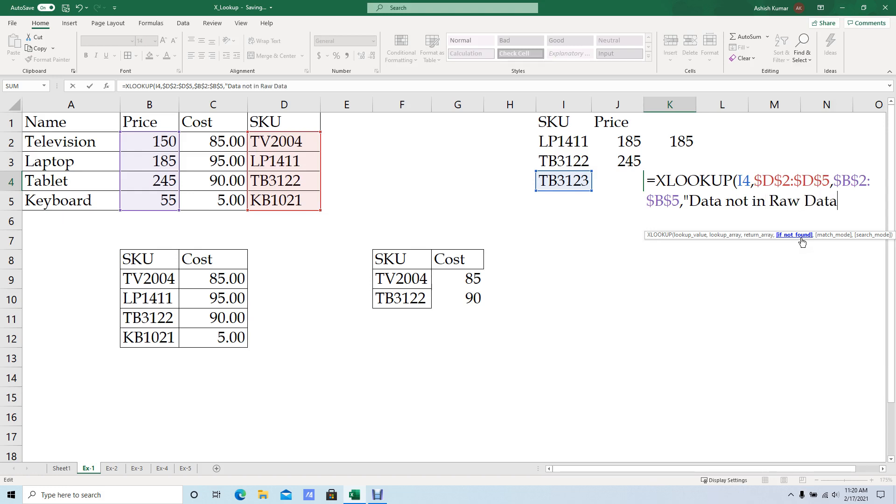
text("))
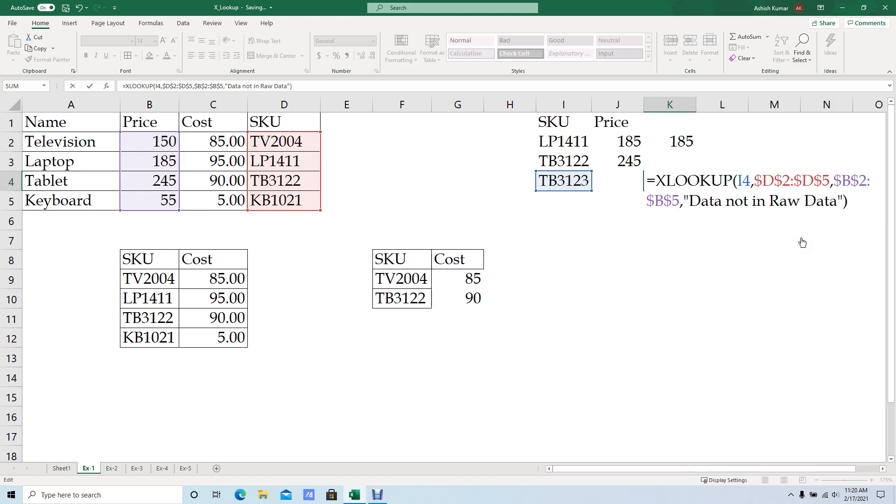
key(Return)
key(Up)
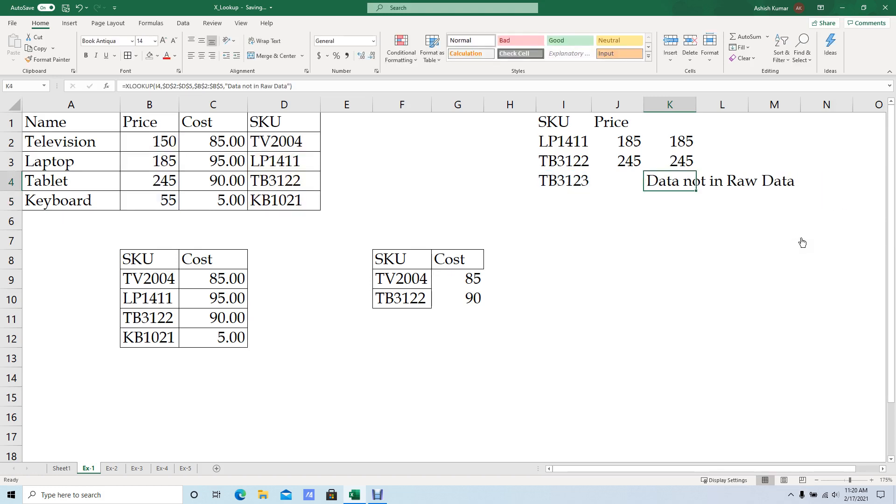
Change the K4 formula's if_not_found text to "ID not in Raw Data".
click(722, 202)
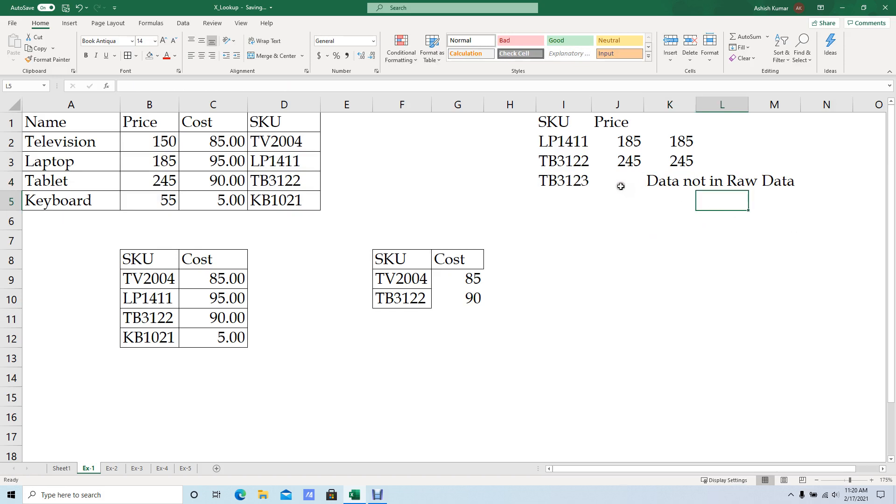
click(538, 186)
click(671, 188)
double_click(671, 187)
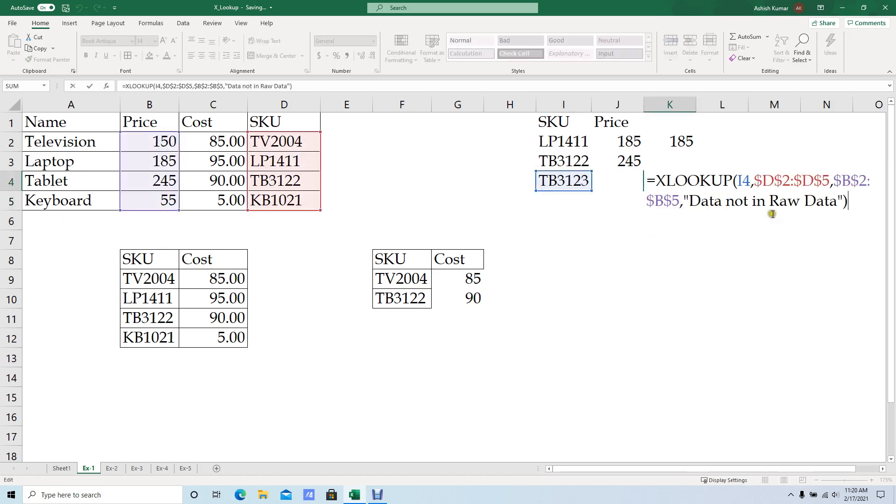
drag(702, 202, 722, 203)
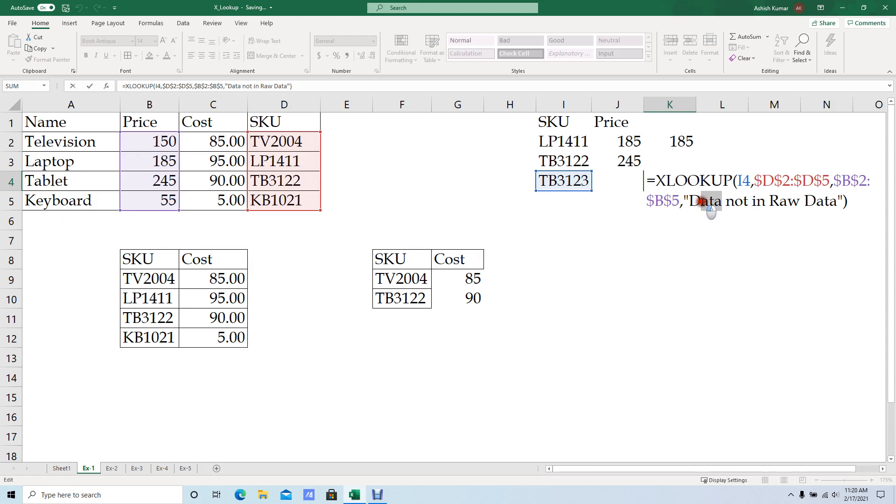
double_click(706, 206)
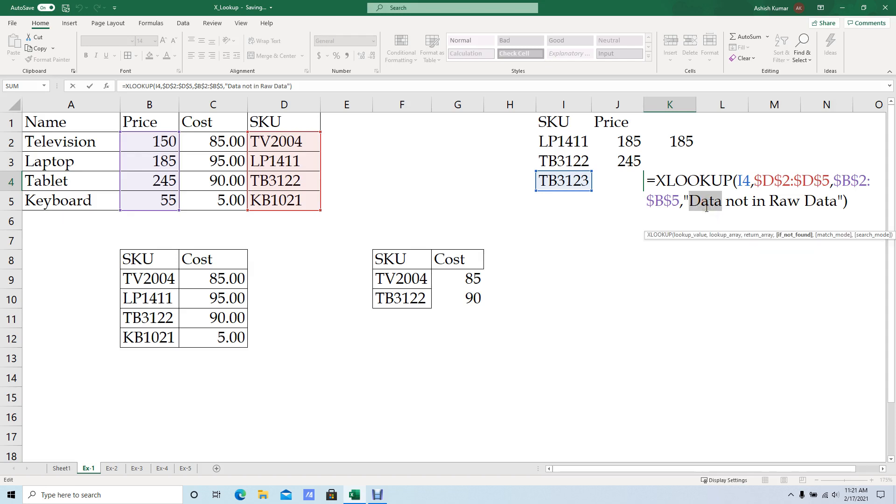
text(ID)
key(ctrl+Return)
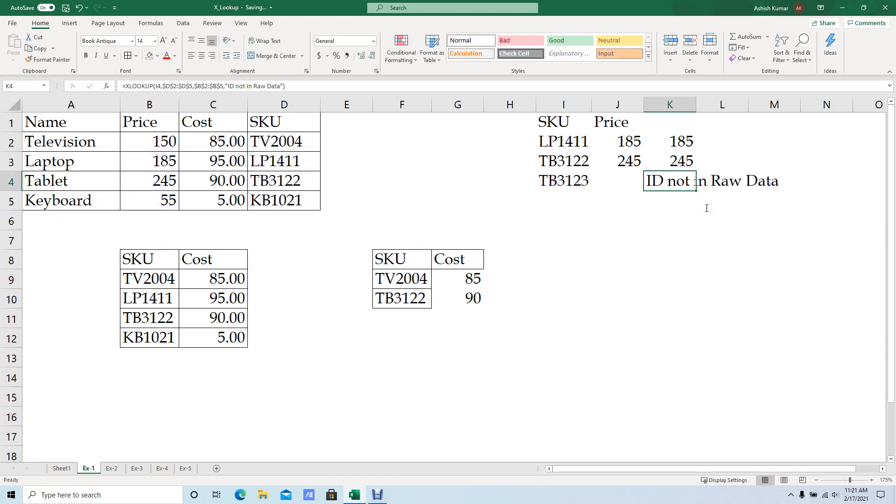
Examine the if_not_found argument of the K4 XLOOKUP formula without changing it.
click(690, 208)
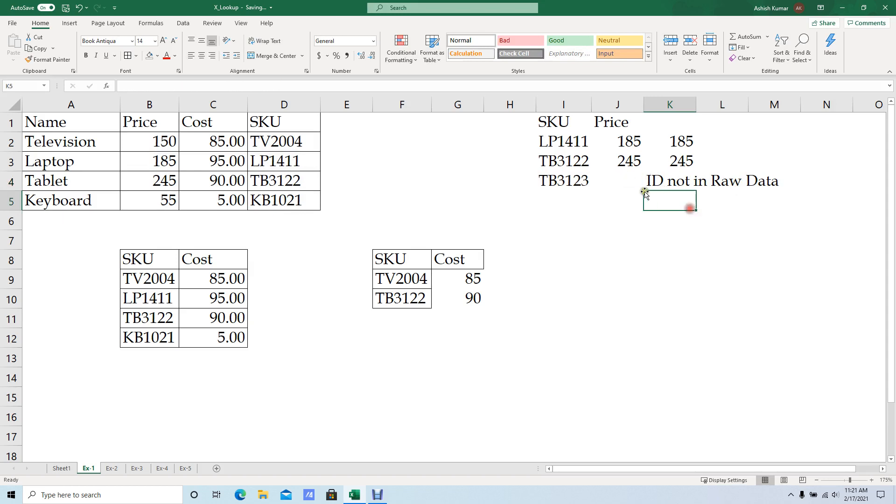
click(649, 186)
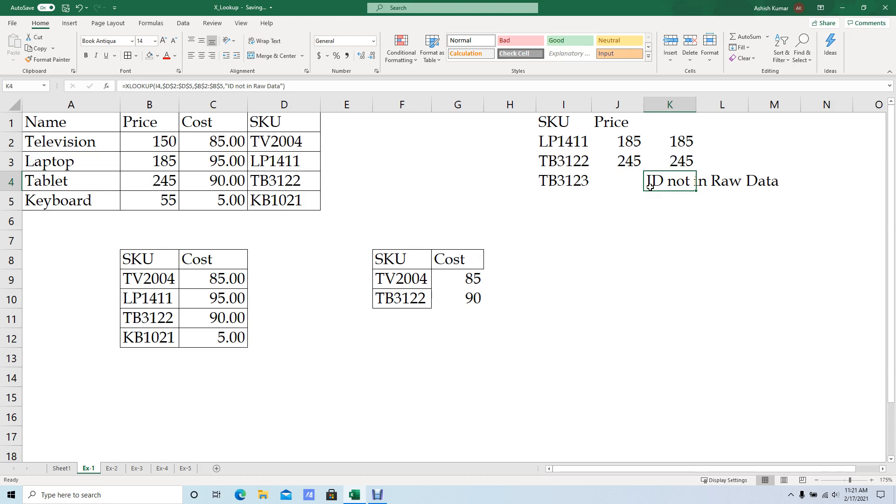
double_click(650, 187)
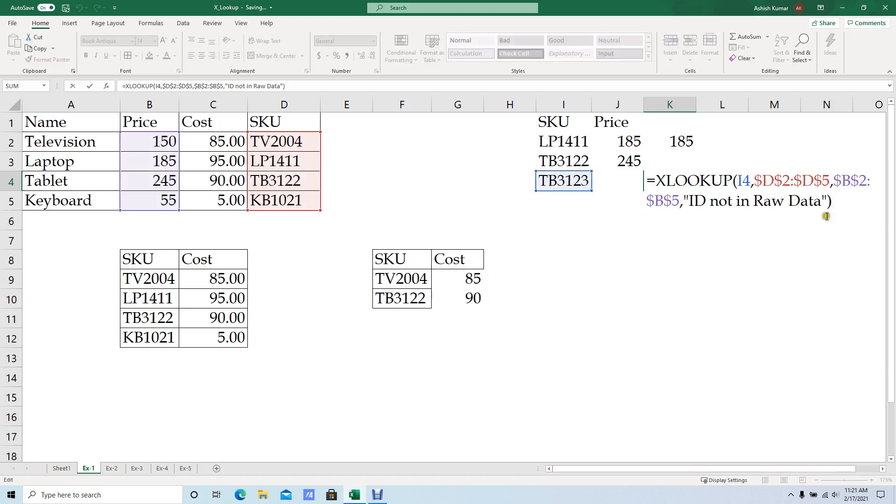
click(779, 206)
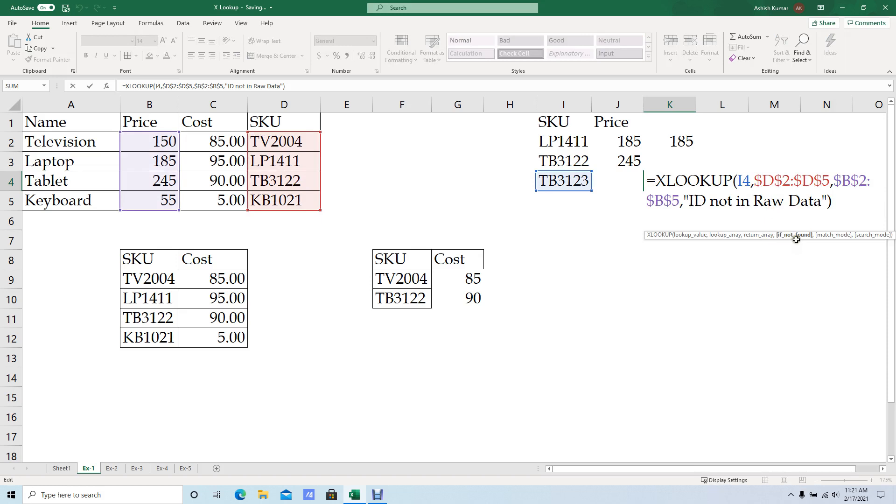
click(797, 240)
double_click(669, 184)
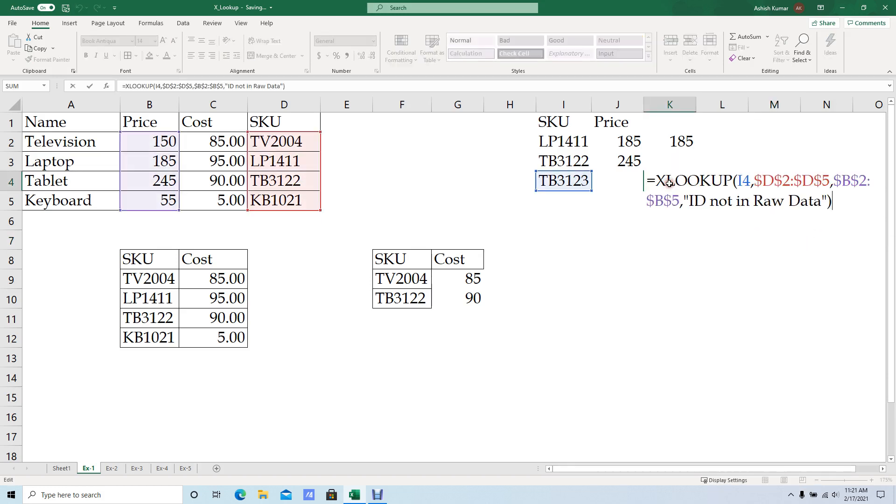
click(772, 205)
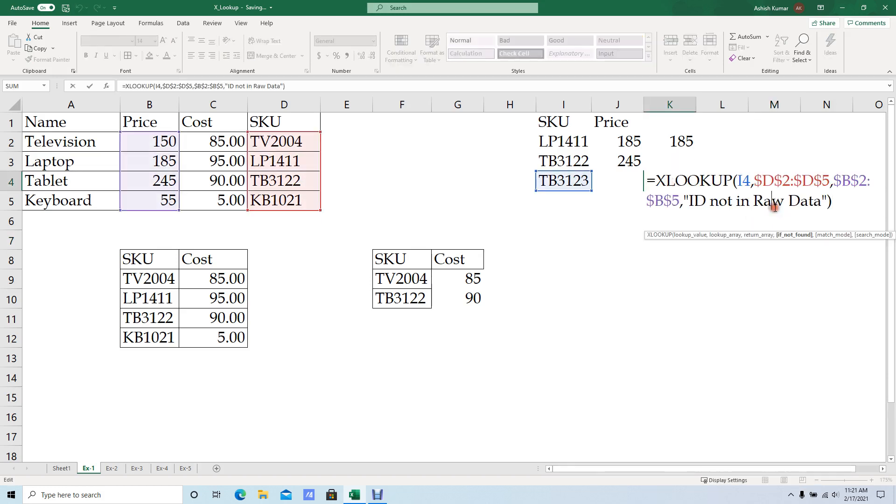
click(792, 235)
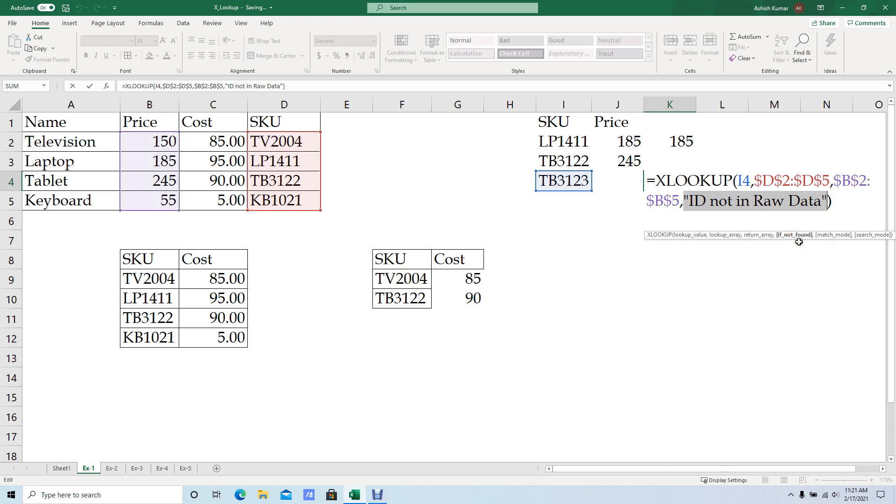
key(Escape)
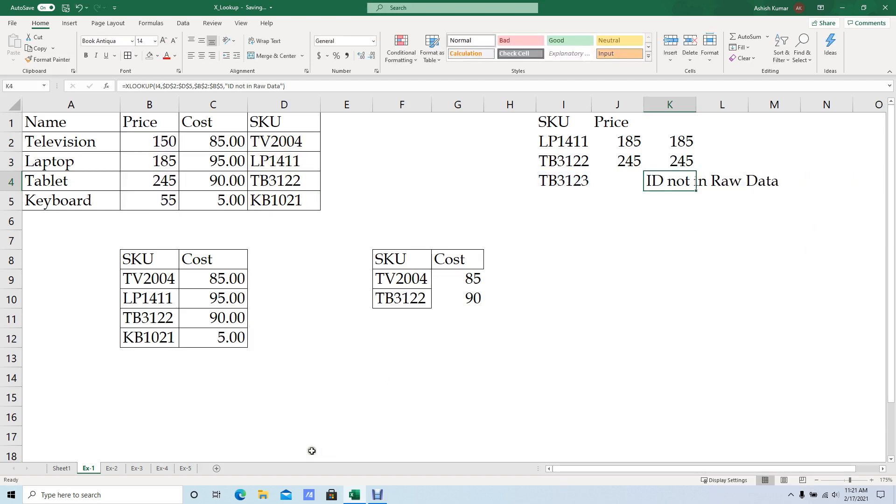
Examine the match_mode options of the K4 XLOOKUP formula, then close it without setting one.
key(F2)
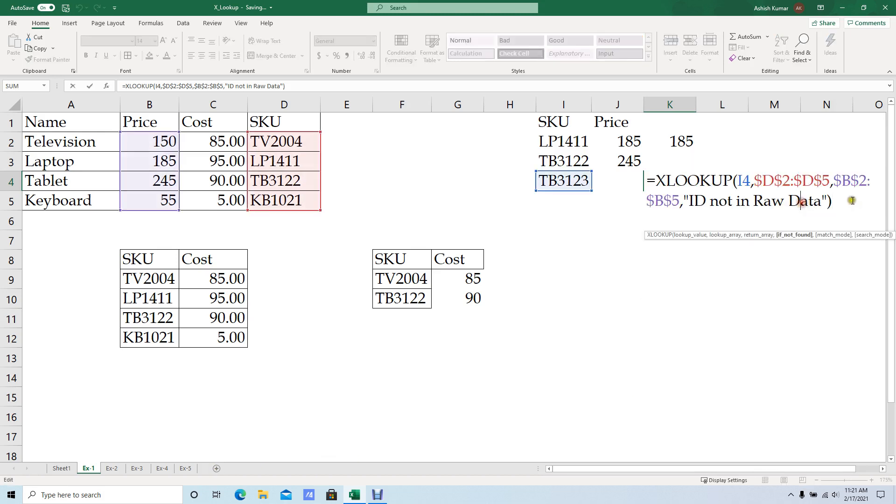
key(BackSpace)
text(,)
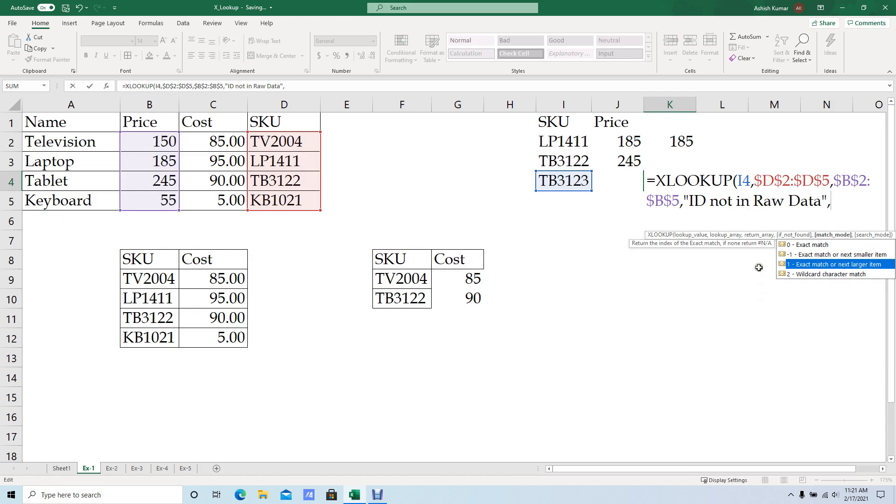
key(BackSpace)
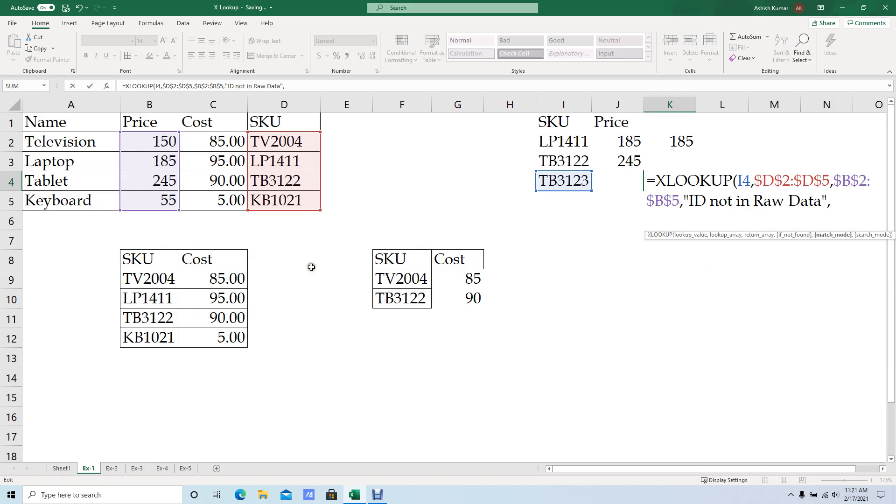
key(ctrl+Return)
Switch to the Ex-2 sheet and clear the existing Tax Rate formula from cell F4.
click(115, 468)
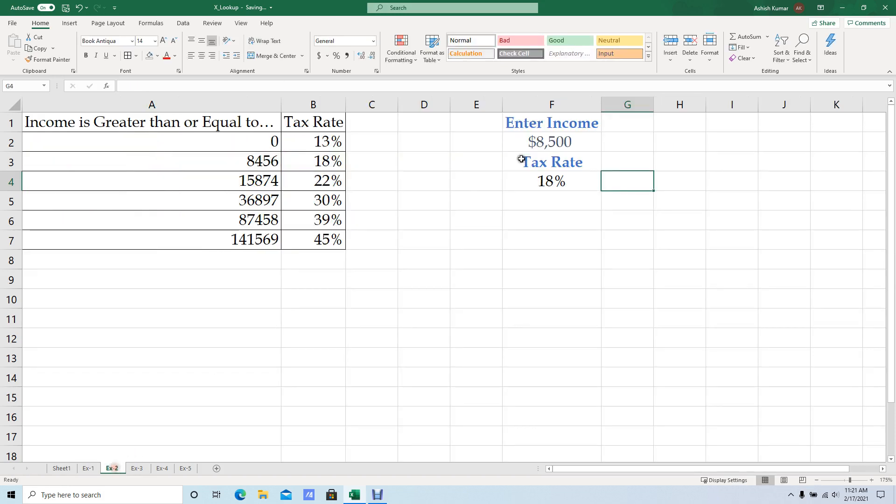
click(567, 159)
key(Down)
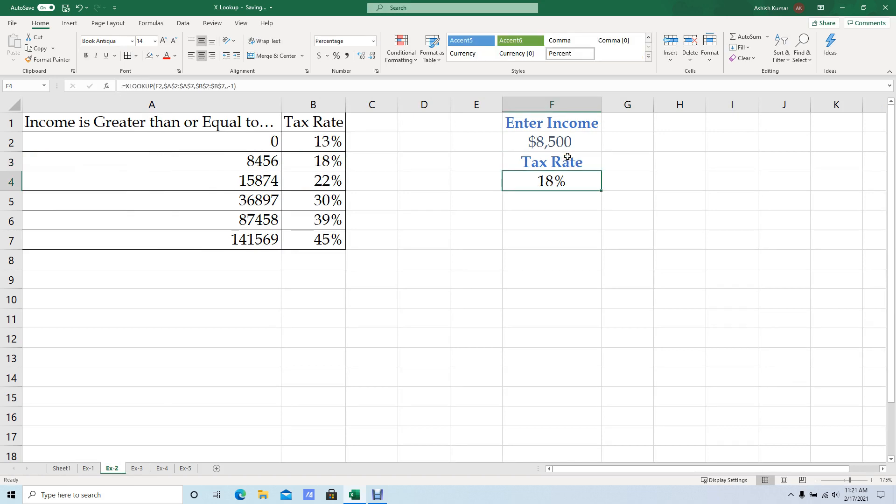
key(Delete)
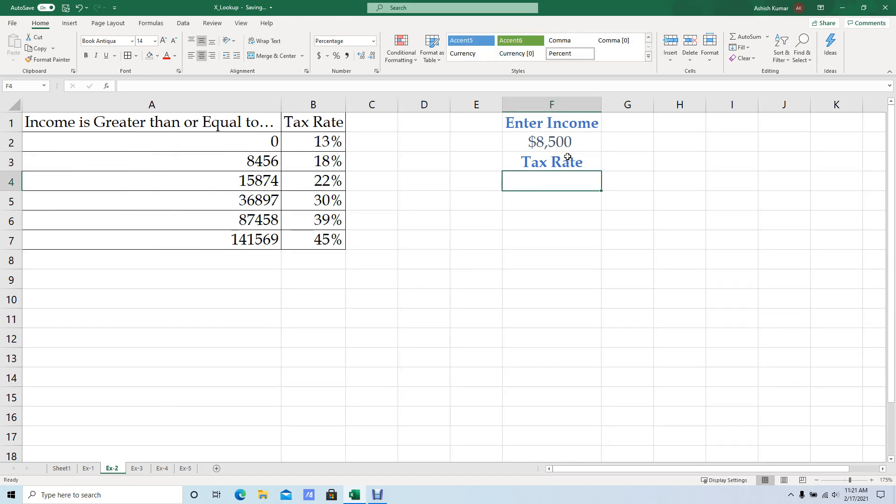
Format the income in F2 as a number with a thousands separator and two decimals.
key(Up)
key(Up)
key(Up)
key(Down)
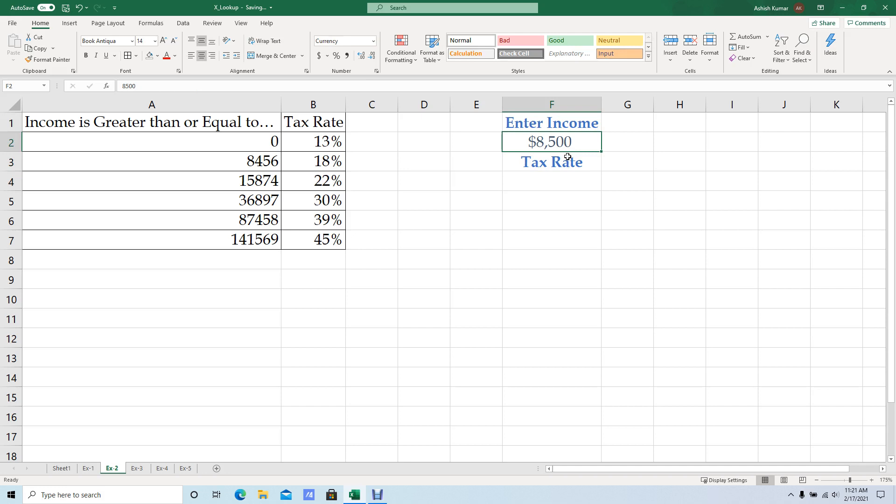
key(ctrl+shift+1)
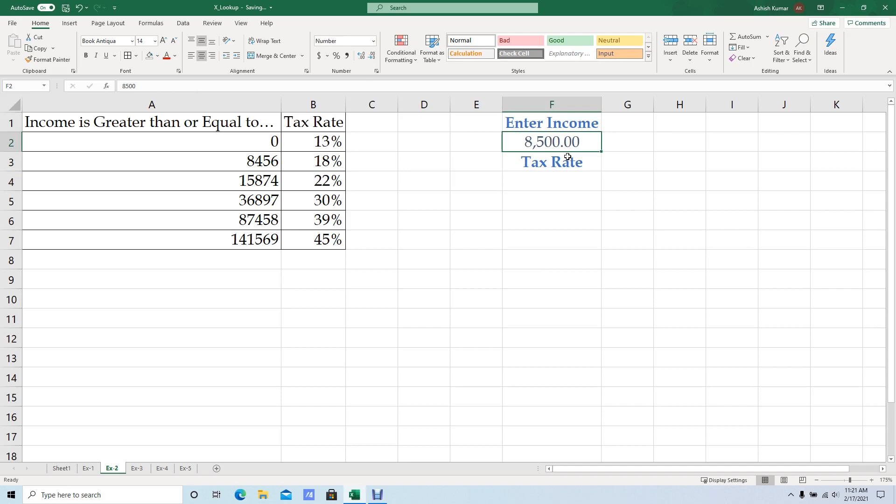
key(Down)
key(Down)
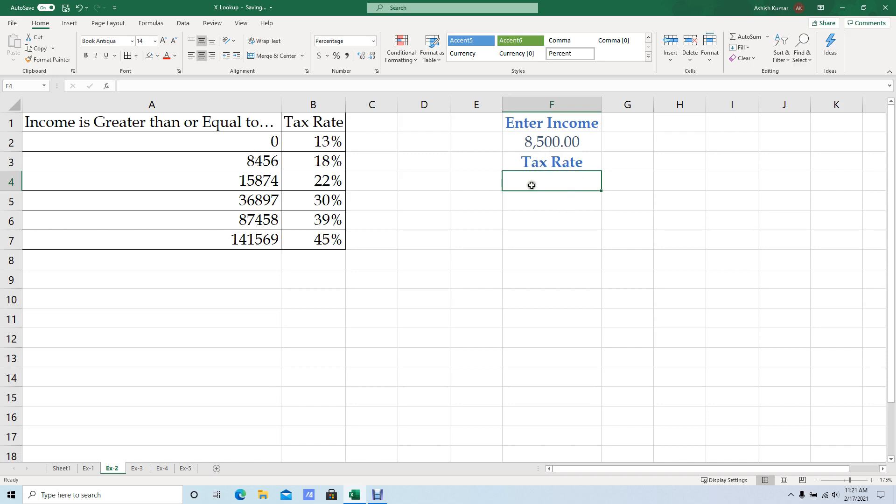
text(=)
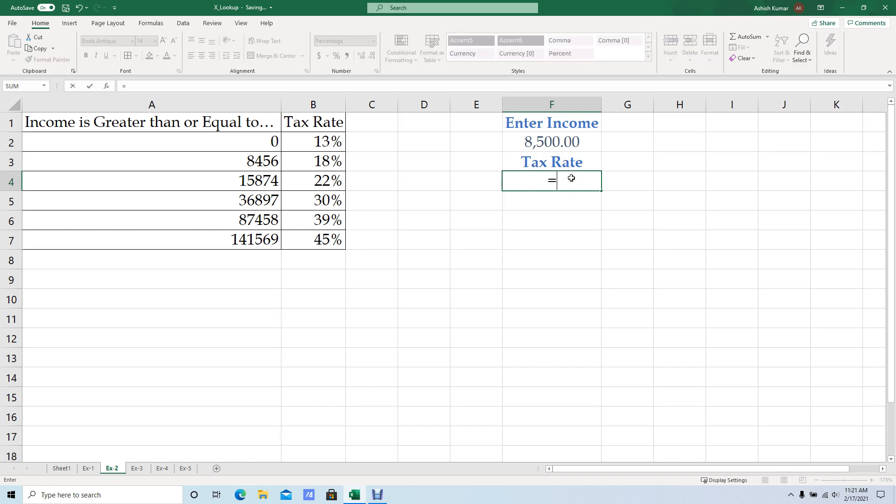
text(xl)
key(Escape)
key(Escape)
Examine the income entered in F2 against the income thresholds in A2:A7.
key(Up)
key(Up)
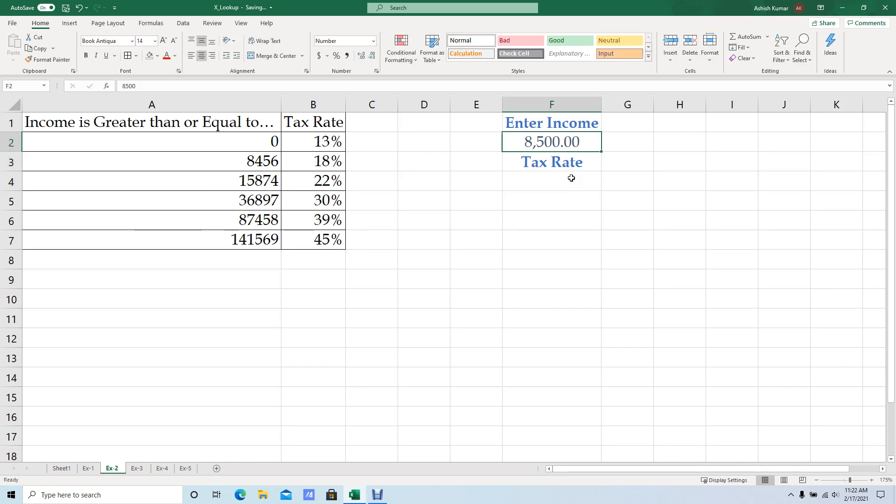
key(Left)
key(Left)
key(Left)
key(Left)
key(Left)
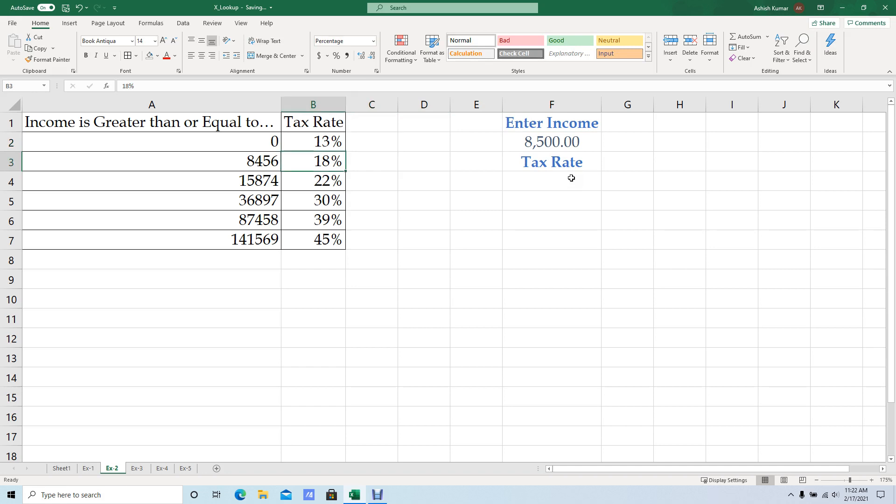
key(ctrl+shift+Down)
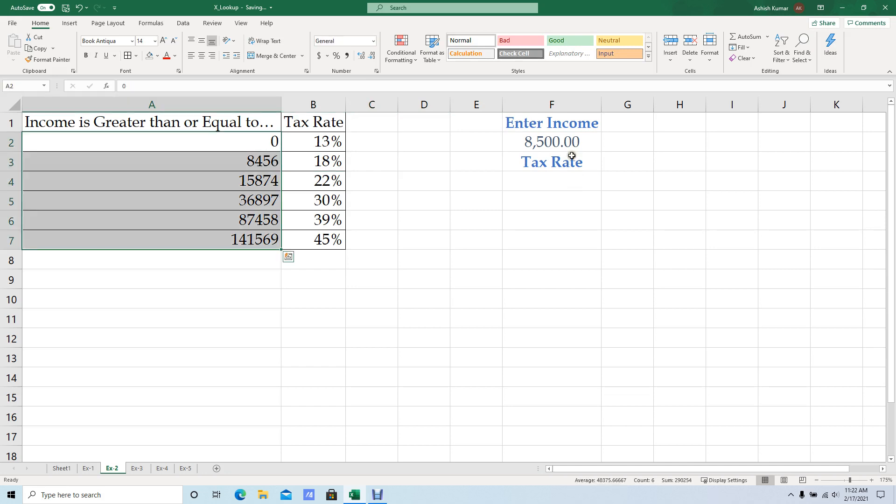
shift+click(267, 171)
drag(267, 172, 273, 238)
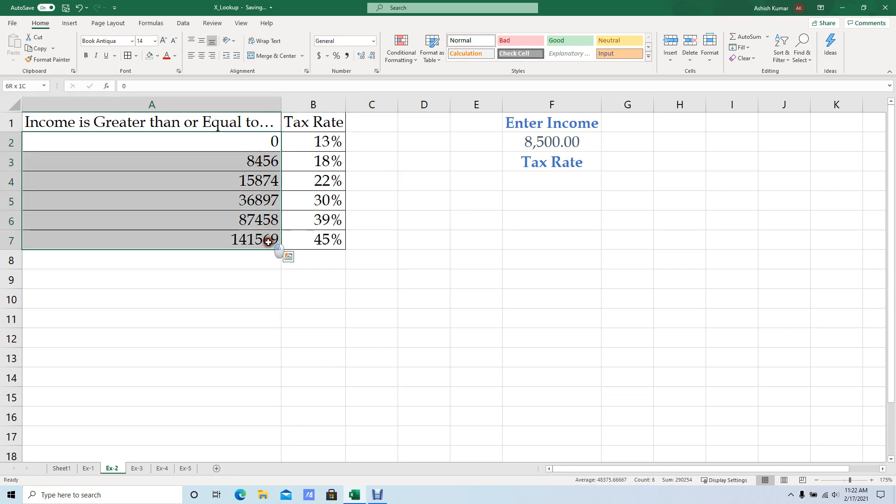
Start an XLOOKUP formula in F4 with F2 as the lookup value and $A$2:$A$7 as the lookup array.
click(522, 178)
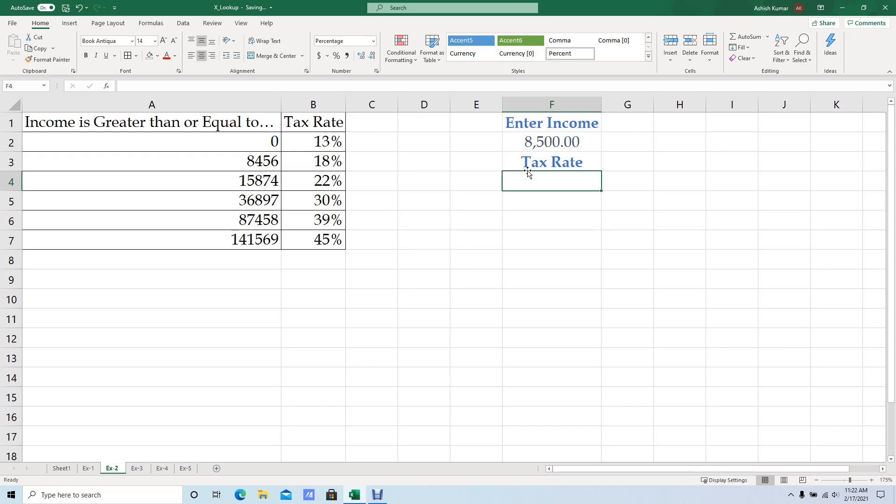
text(=xl)
key(Tab)
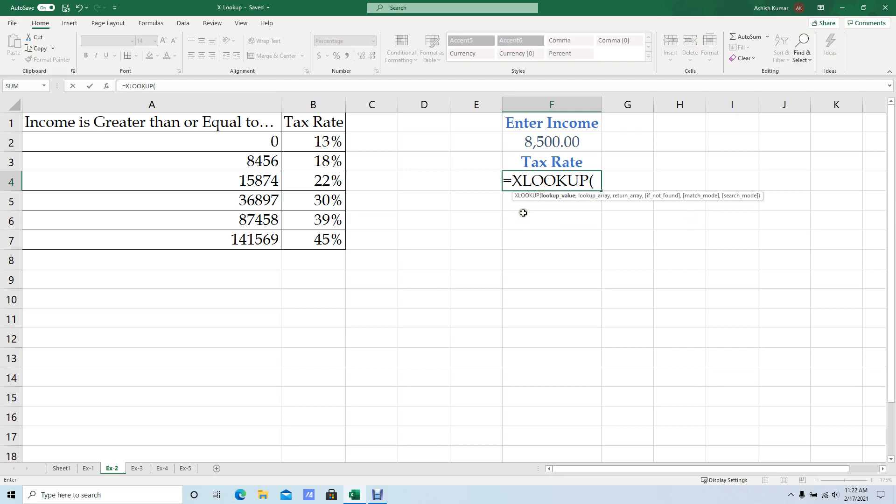
click(555, 148)
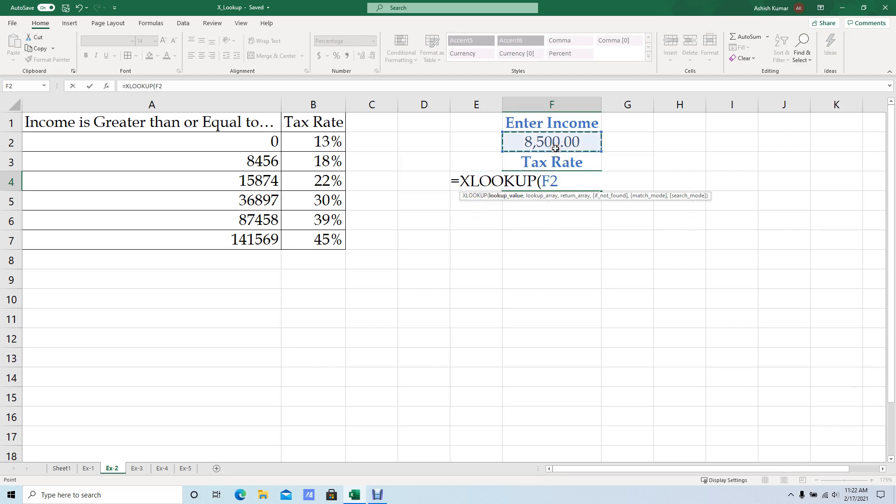
text(,)
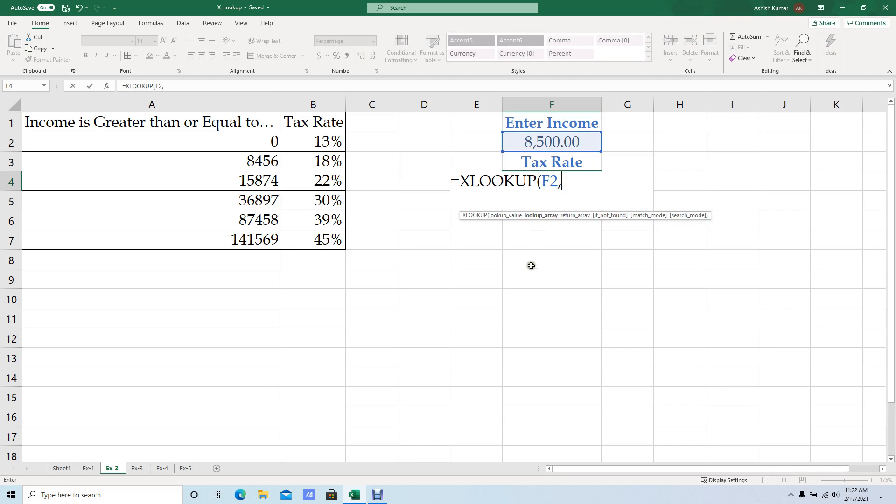
drag(265, 135, 265, 237)
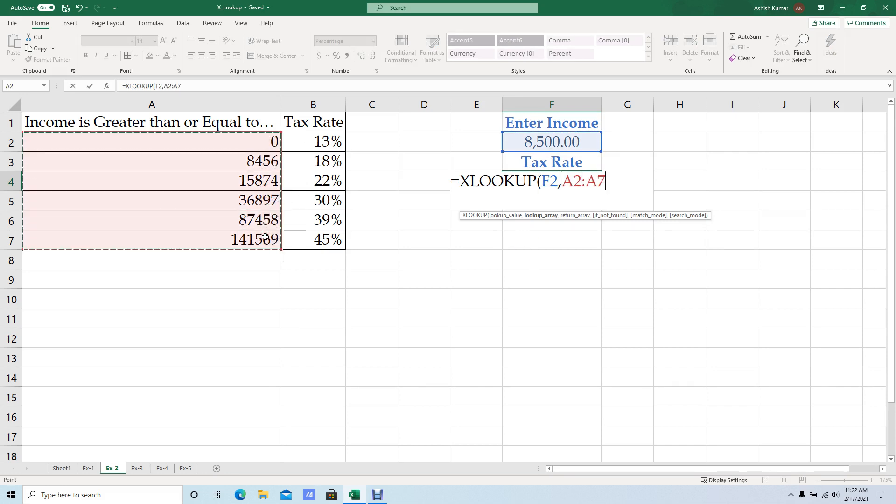
key(F4)
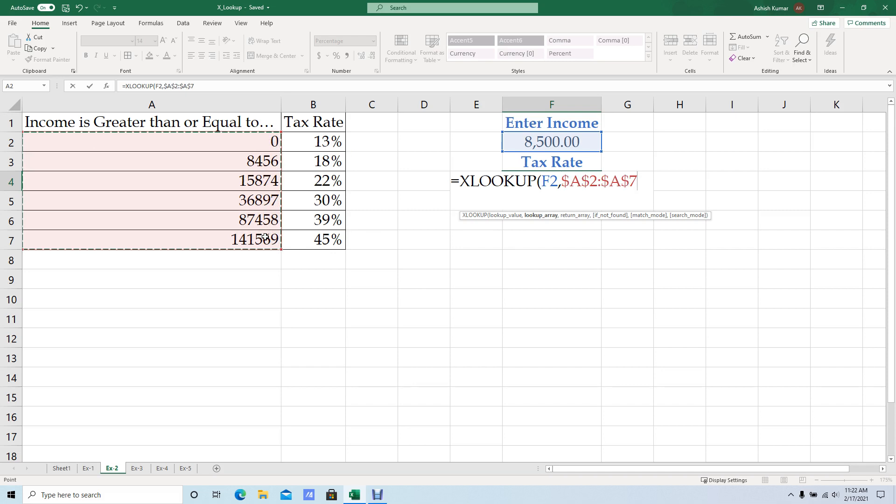
Add $B$2:$B$7 as the return array and complete the F4 XLOOKUP formula without any optional arguments.
text(,)
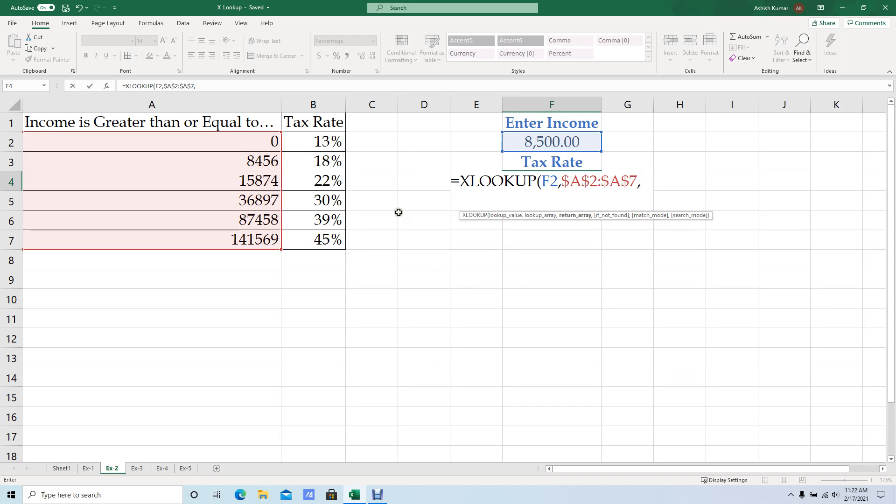
drag(324, 142, 327, 239)
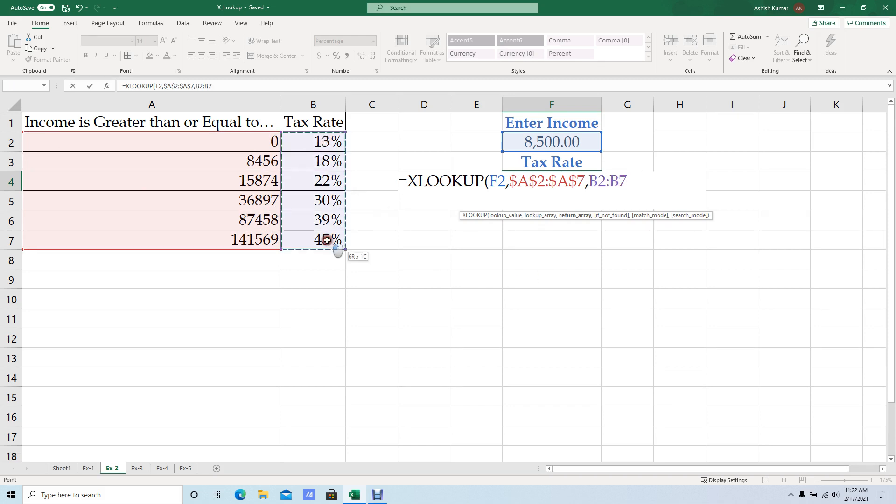
key(F4)
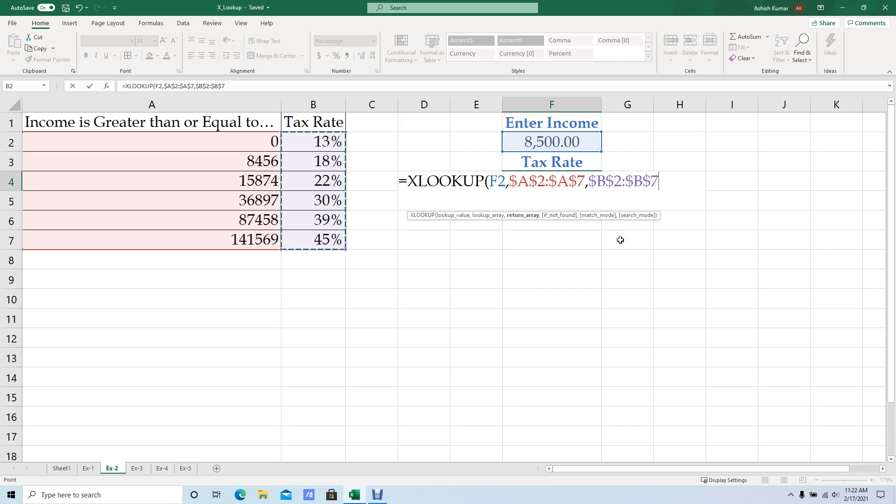
text(,)
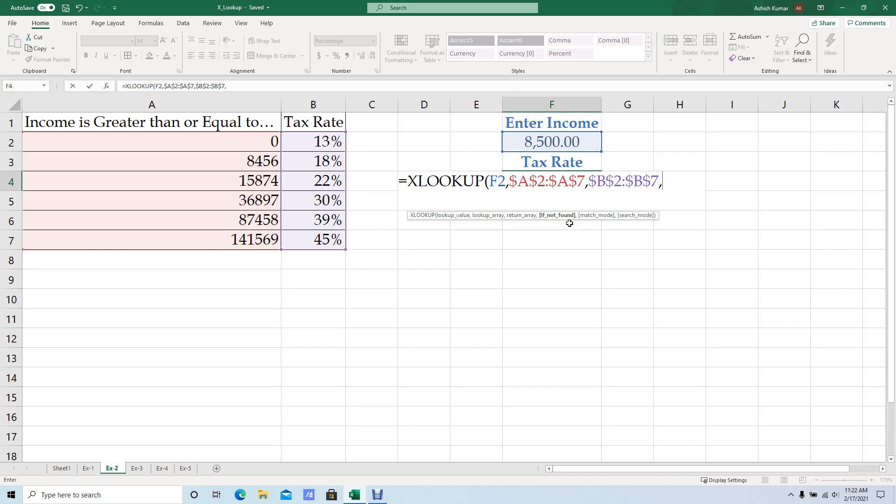
text(,)
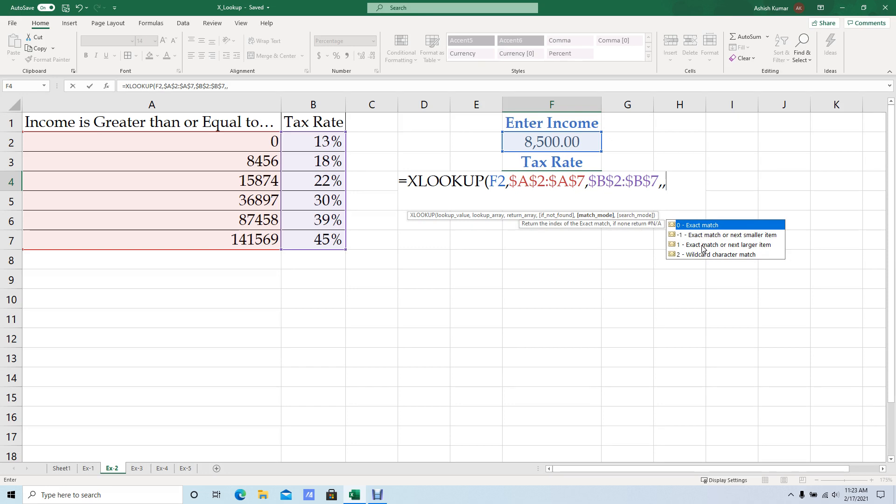
key(BackSpace)
key(BackSpace)
text())
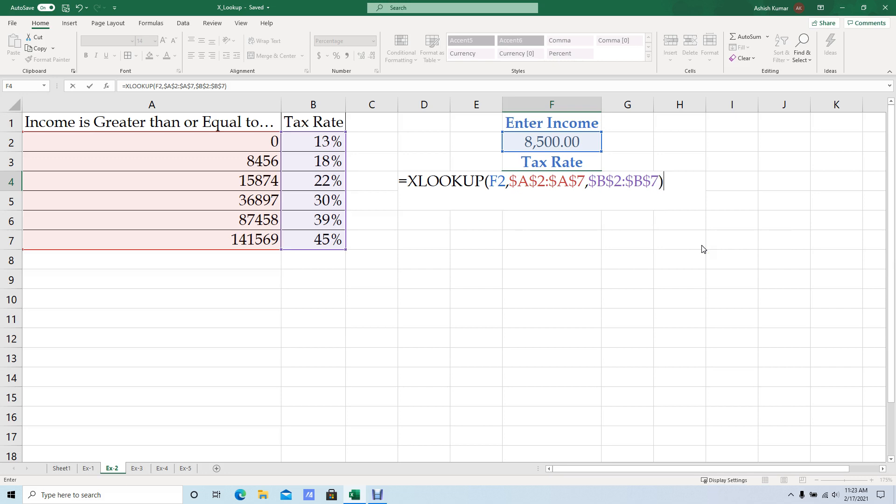
key(Return)
key(Up)
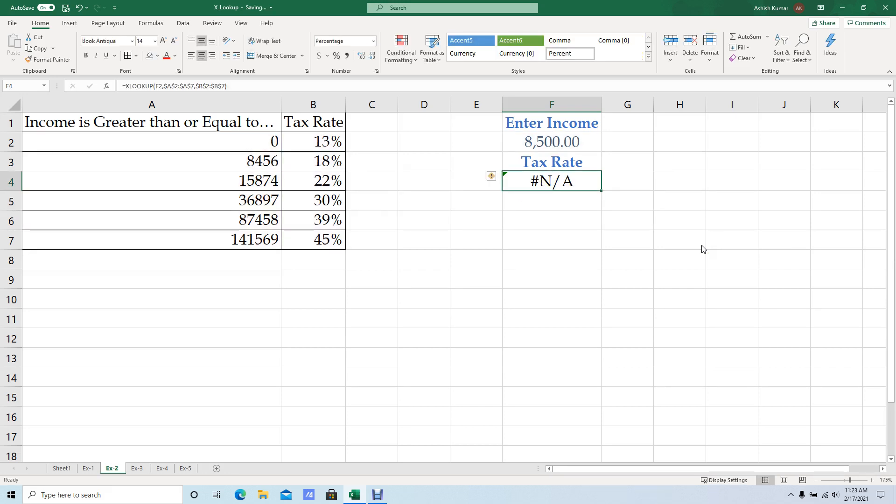
Extend the F4 XLOOKUP formula with an empty if_not_found argument and match_mode -1 for exact match or next smaller item.
key(F2)
key(BackSpace)
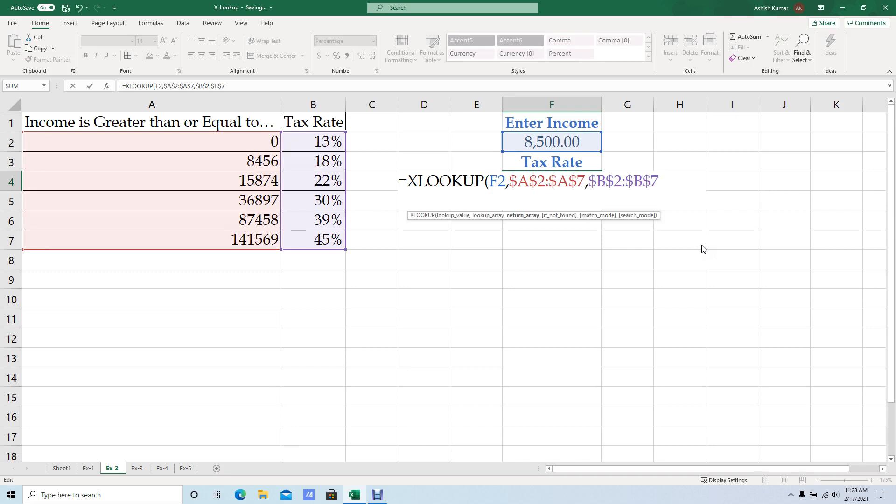
text(,)
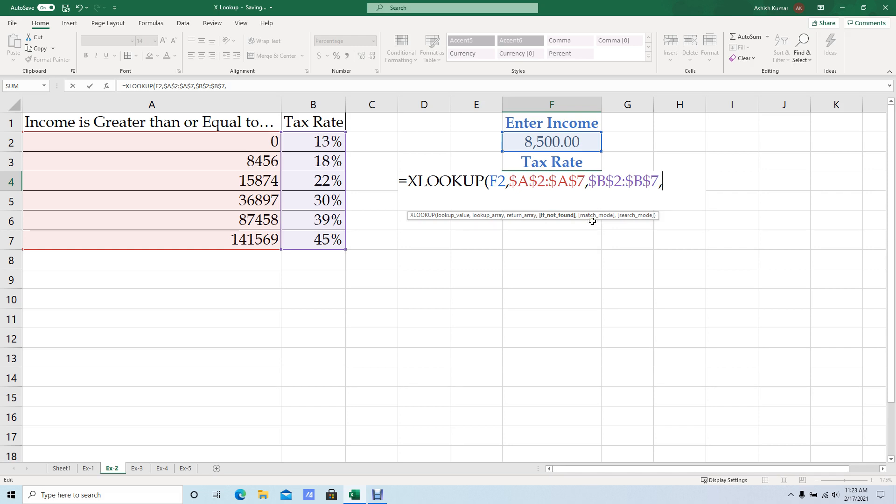
text(,)
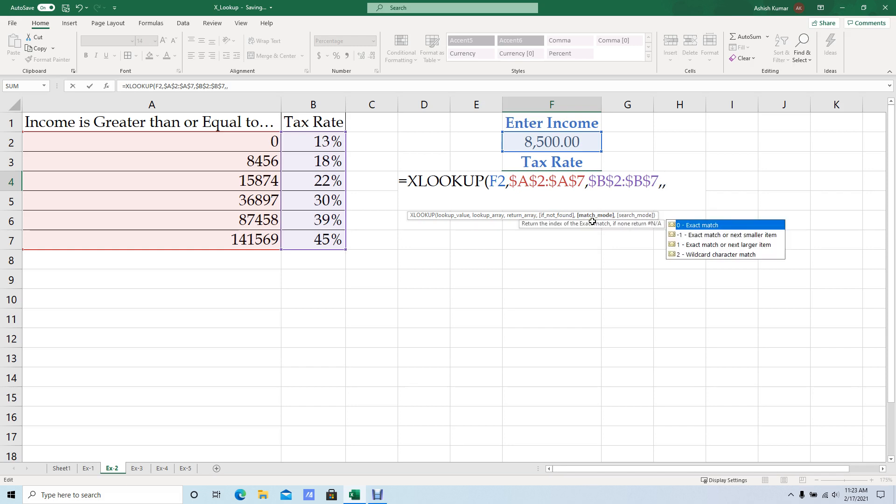
key(Down)
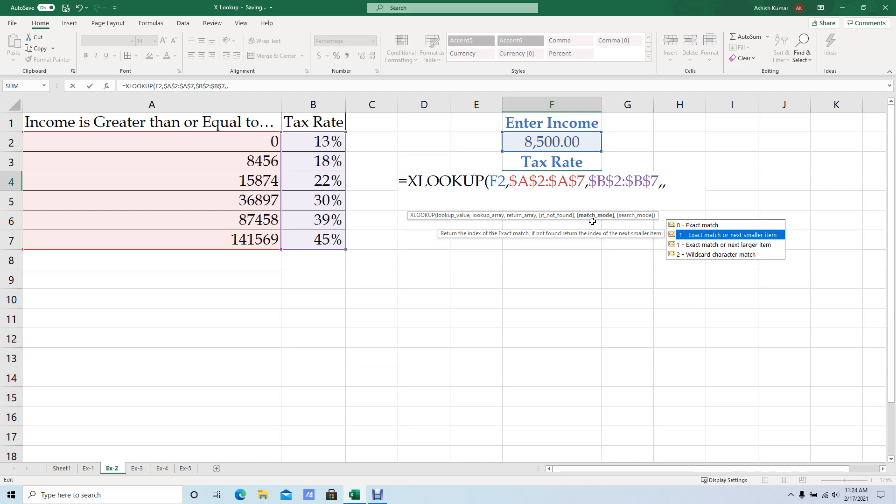
text(-1))
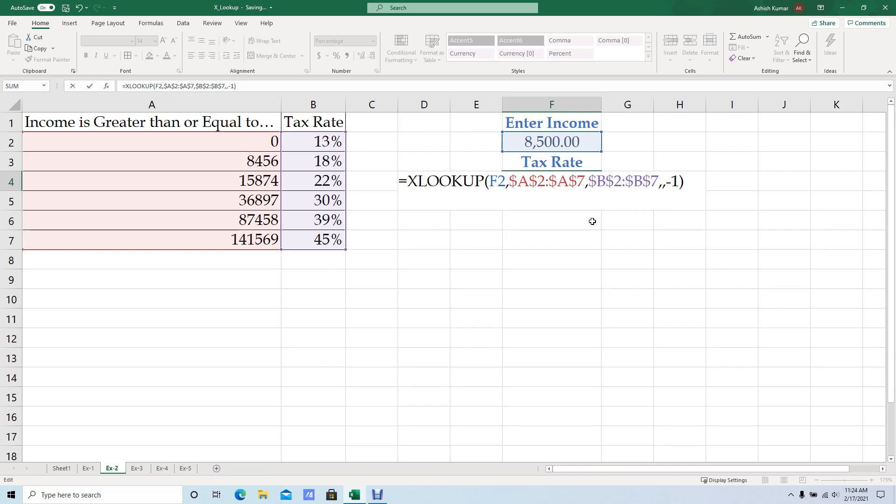
key(Return)
key(Up)
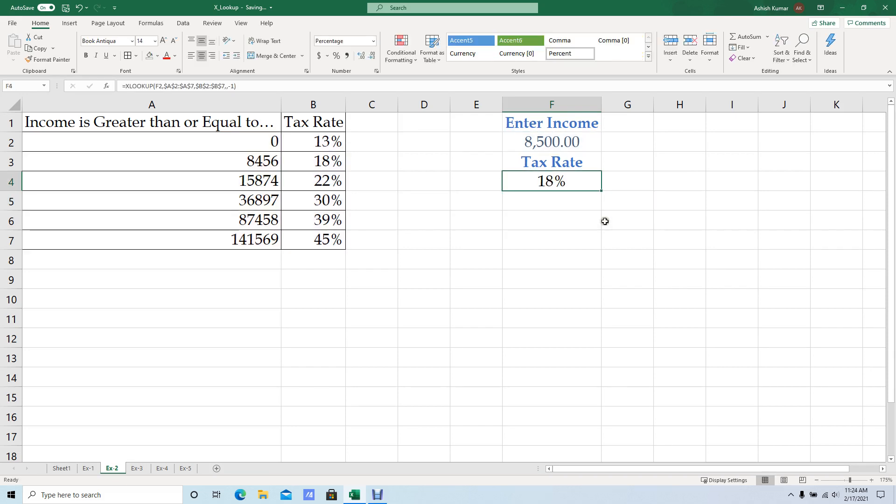
Compare the income in F2 and the tax rate in F4 with the threshold and rate in A3:B3.
click(566, 145)
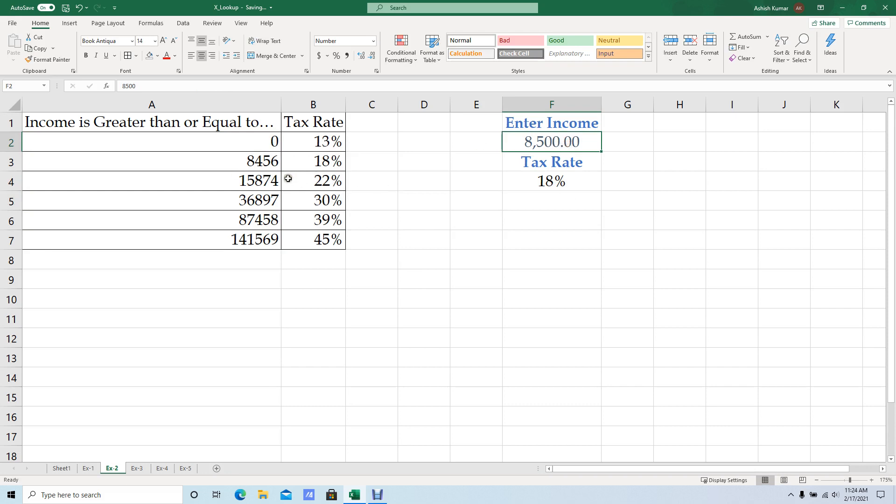
click(275, 165)
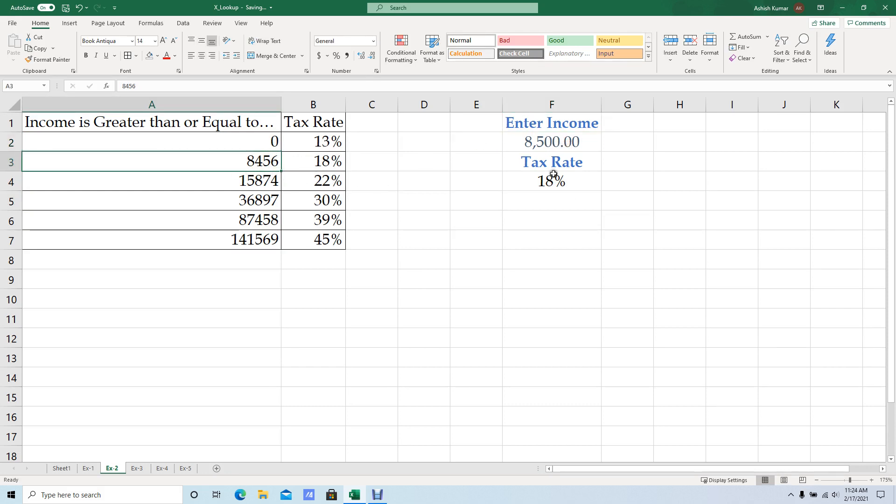
click(555, 141)
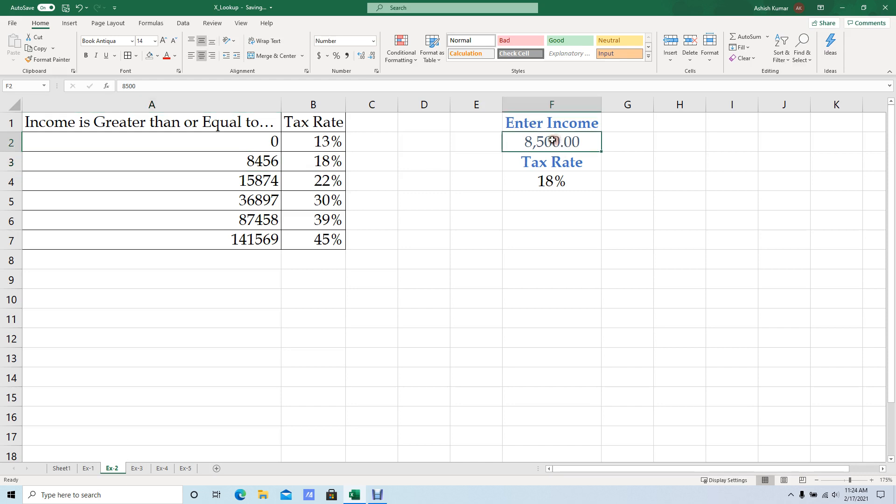
click(264, 162)
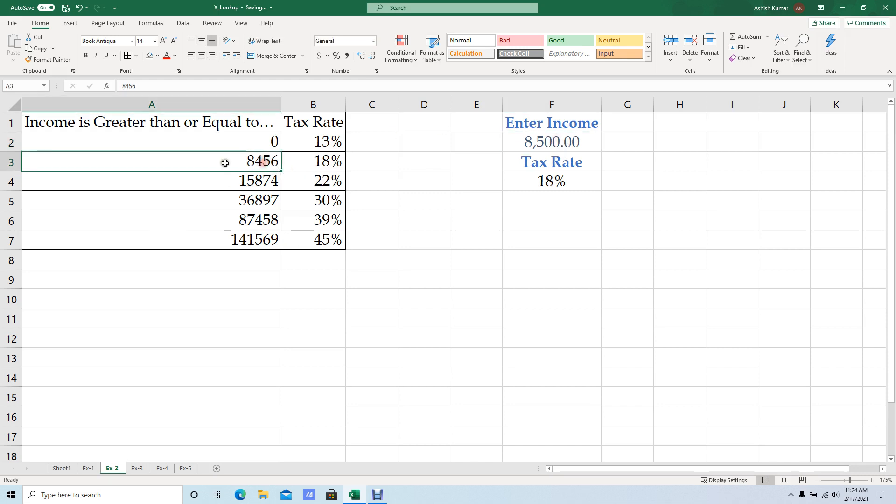
click(562, 182)
click(331, 162)
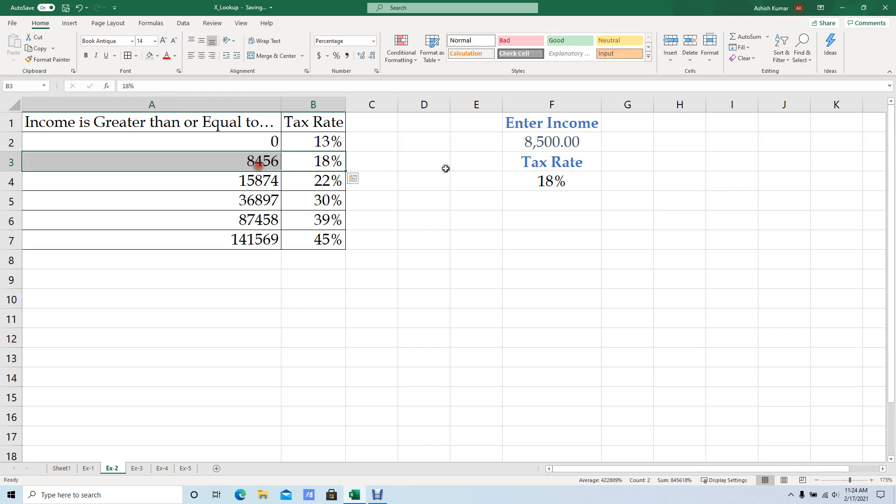
Change the match_mode of the F4 XLOOKUP formula to 1 for exact match or next larger item.
double_click(554, 180)
key(BackSpace)
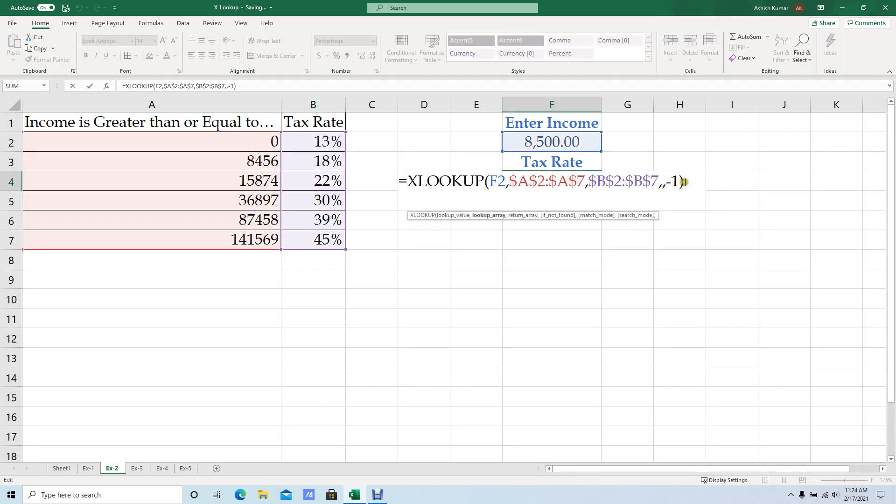
key(Left)
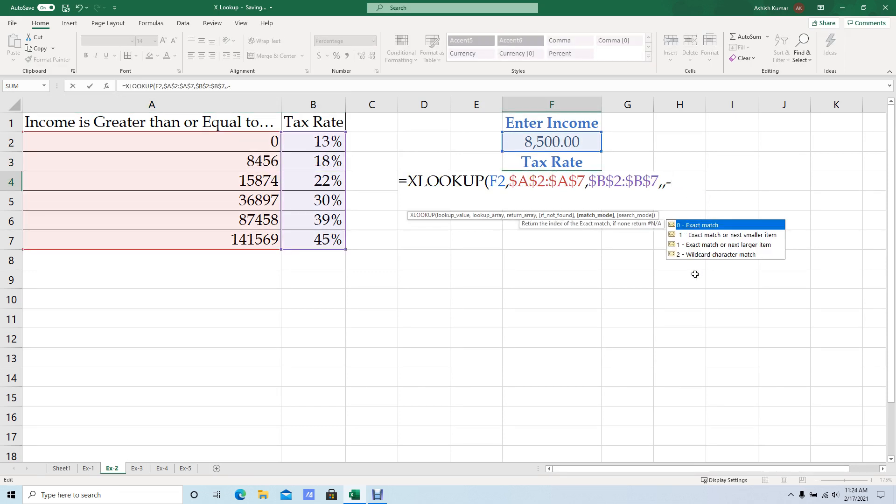
key(Down)
key(Down)
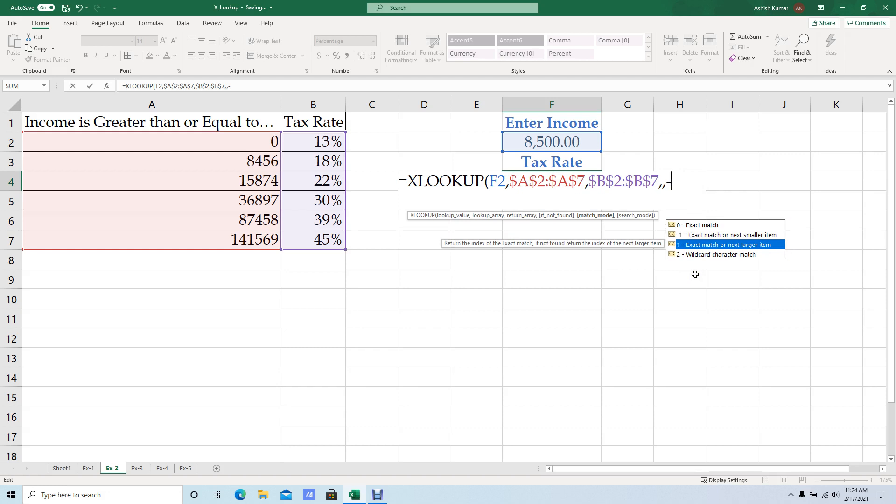
key(BackSpace)
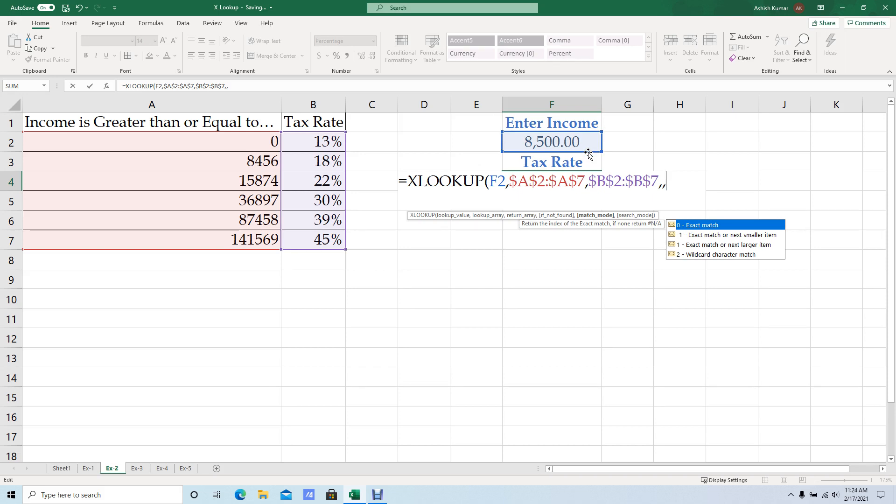
key(Down)
key(Down)
key(Tab)
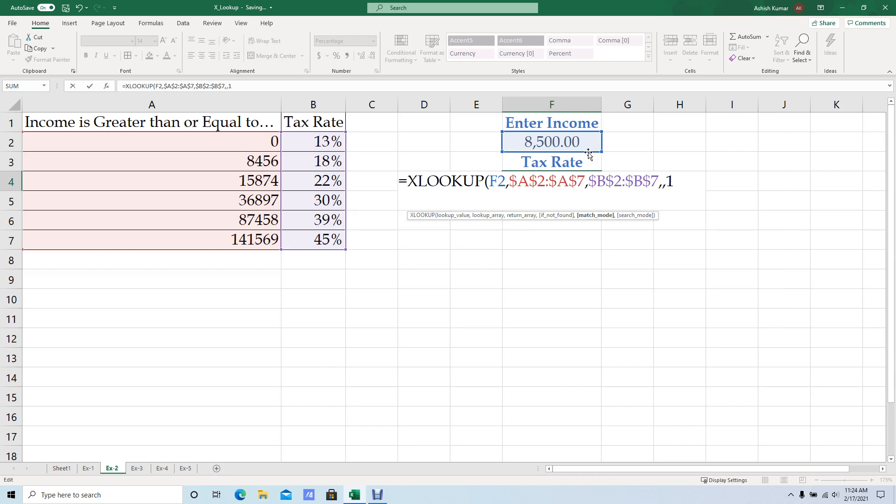
key(Return)
key(Up)
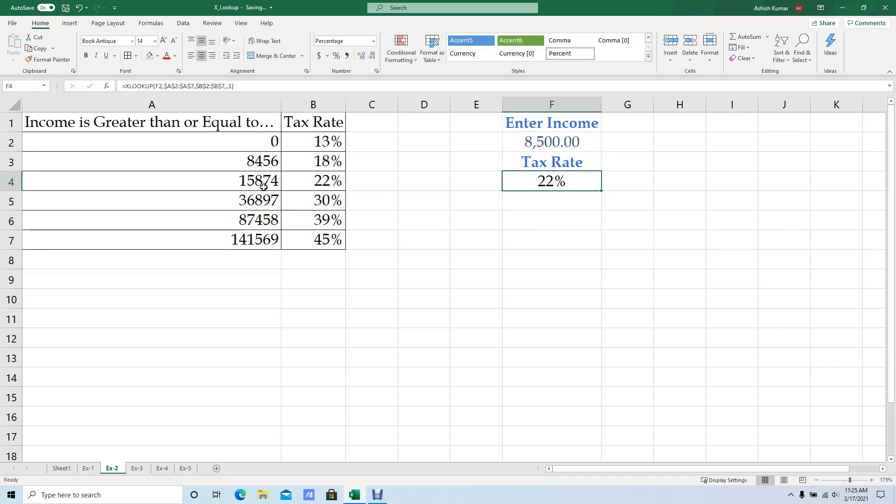
Compare the income in F2 with the next larger threshold and its tax rate in A4:B4.
drag(260, 183, 322, 181)
click(545, 145)
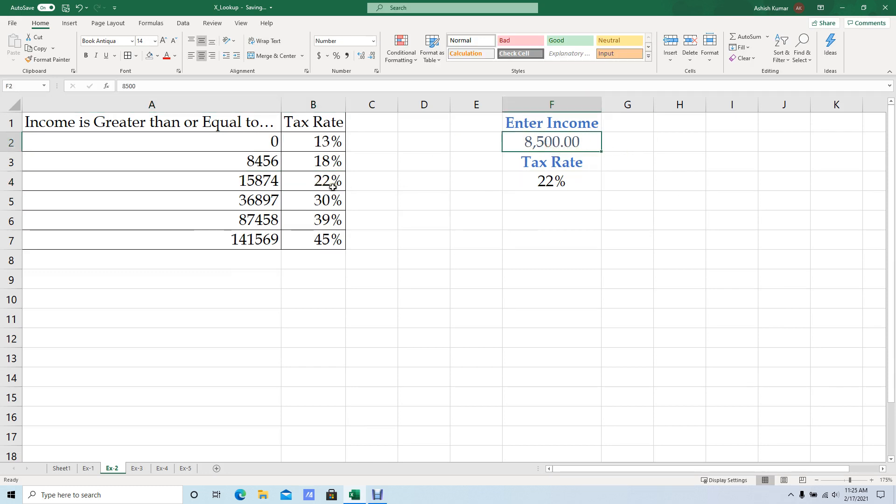
click(275, 183)
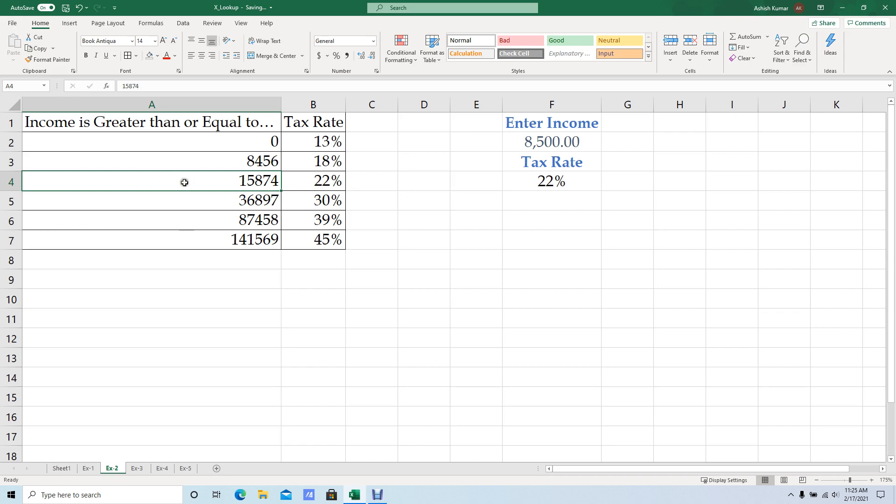
drag(236, 182, 311, 184)
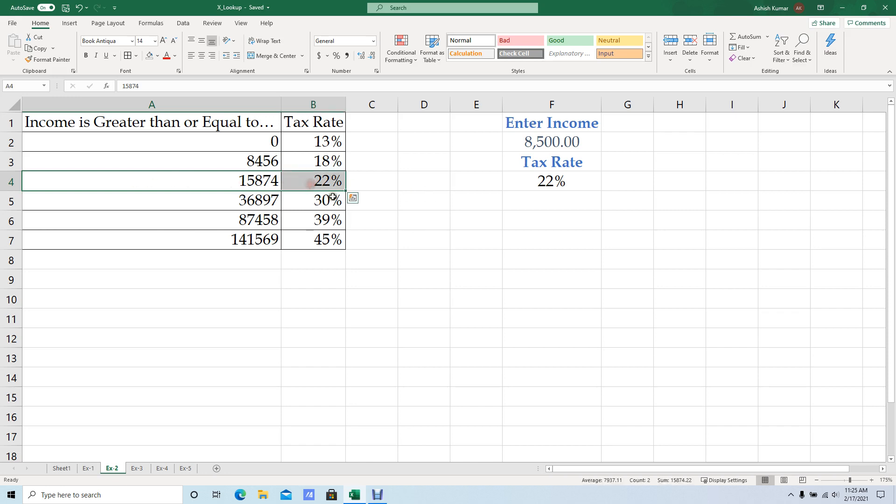
click(323, 181)
Review the match_mode options of the F4 XLOOKUP formula through Wildcard character match, keeping match_mode 1.
click(549, 179)
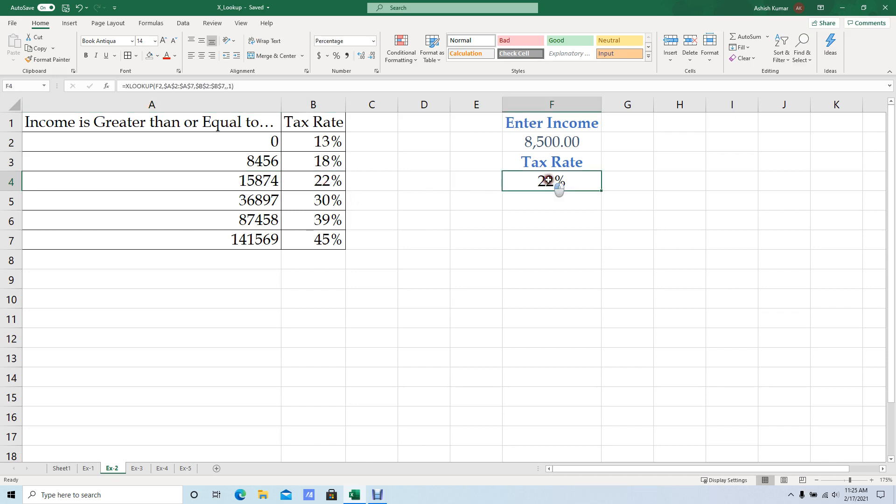
key(F2)
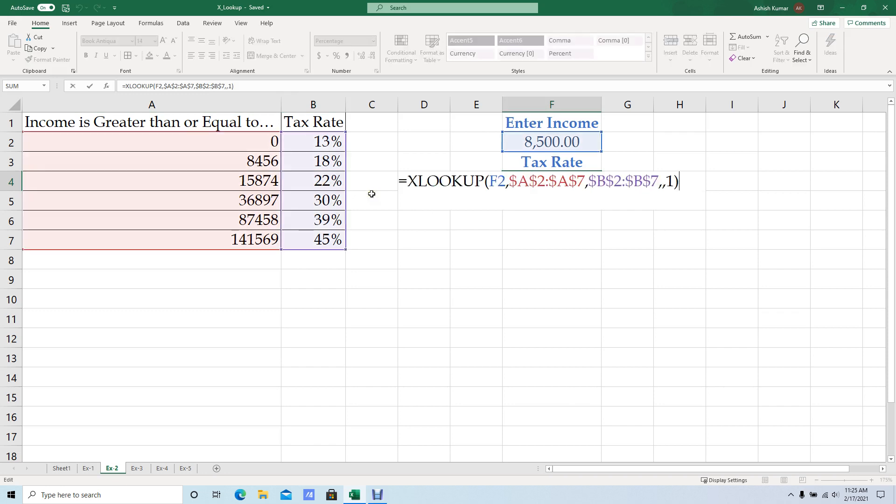
key(BackSpace)
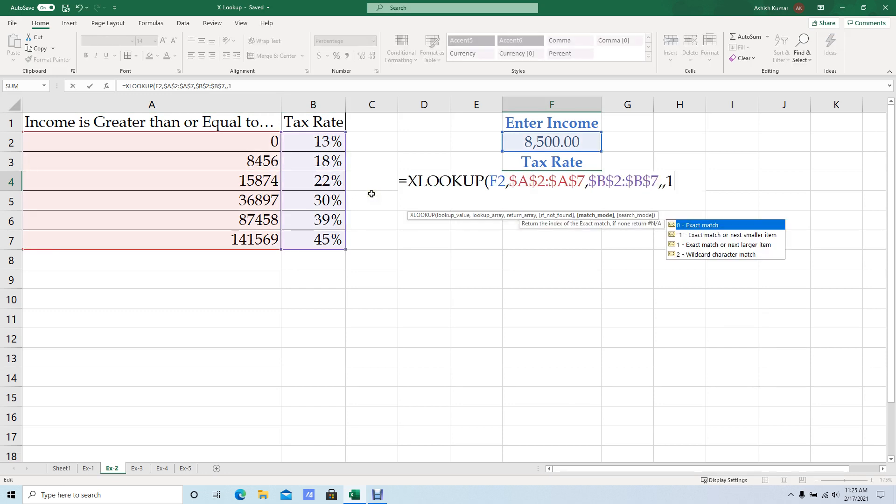
key(Down)
key(Up)
key(Down)
key(Down)
key(Down)
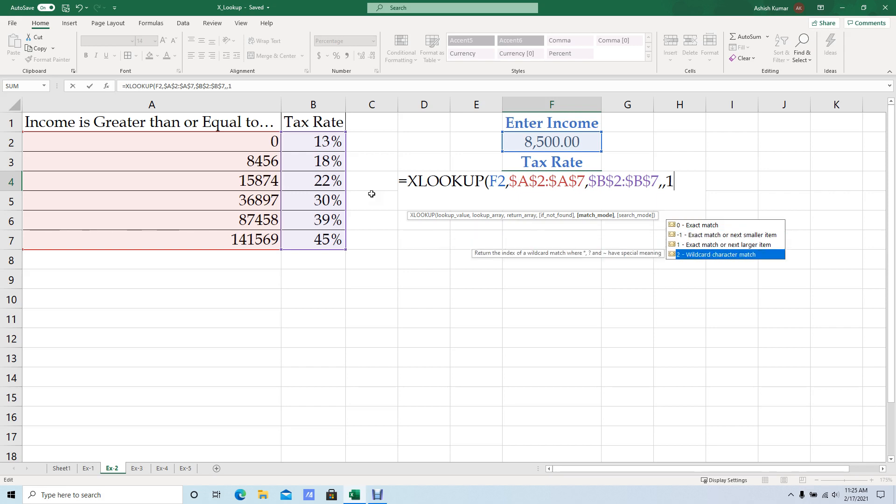
text())
key(ctrl+Return)
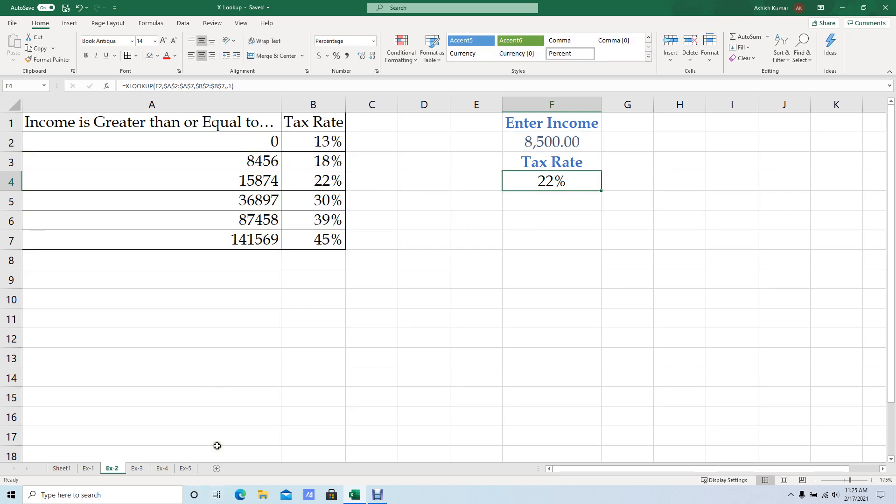
On the Ex-5 sheet, start an XLOOKUP formula in E3 with D3 as the lookup value.
click(184, 468)
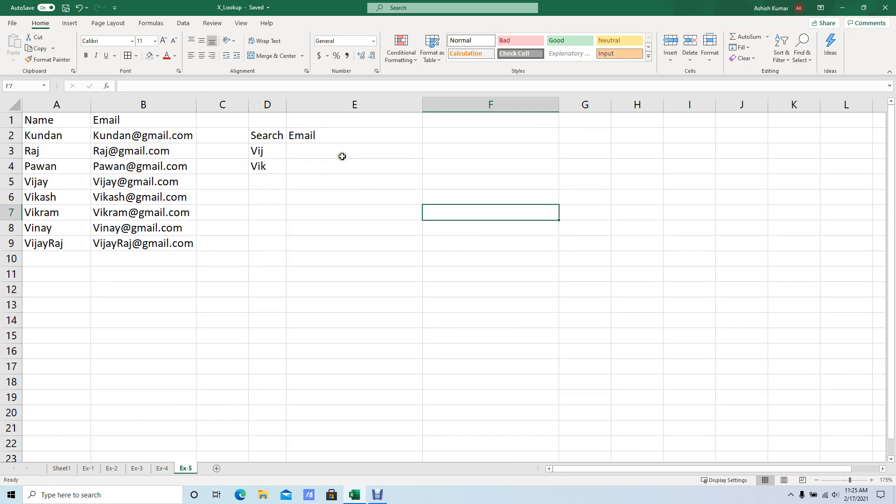
click(343, 153)
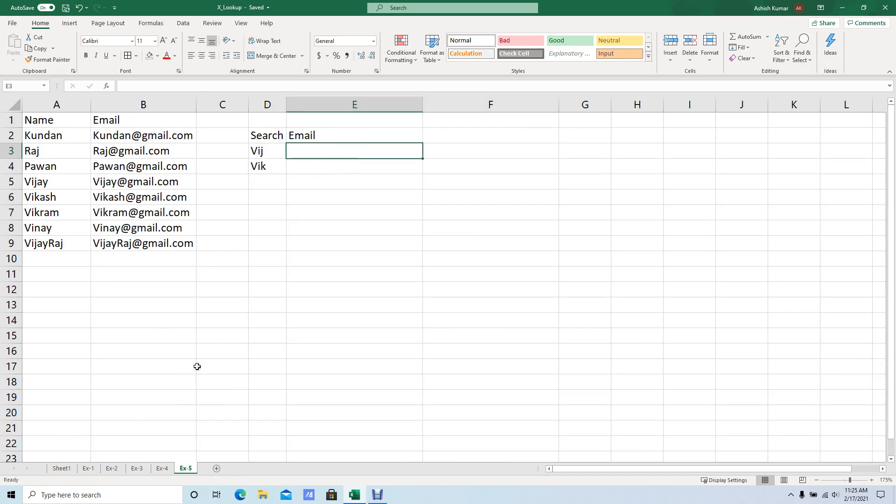
text(=)
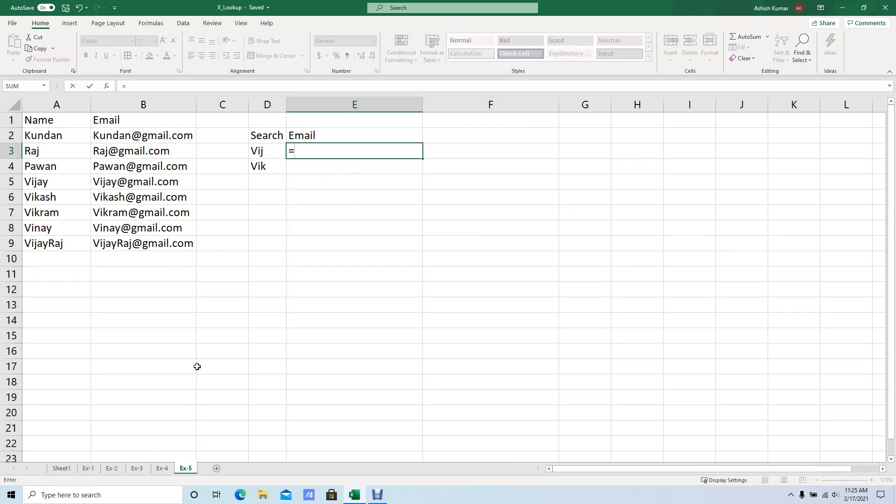
text(xl)
key(Tab)
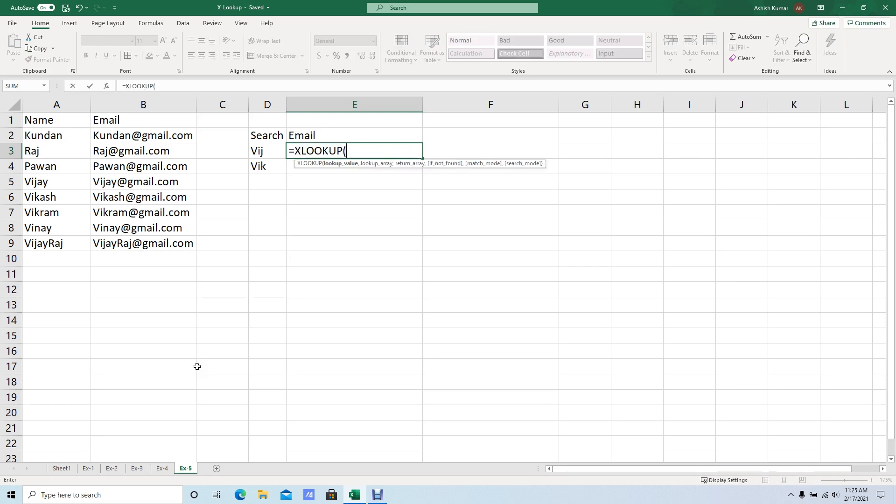
click(271, 158)
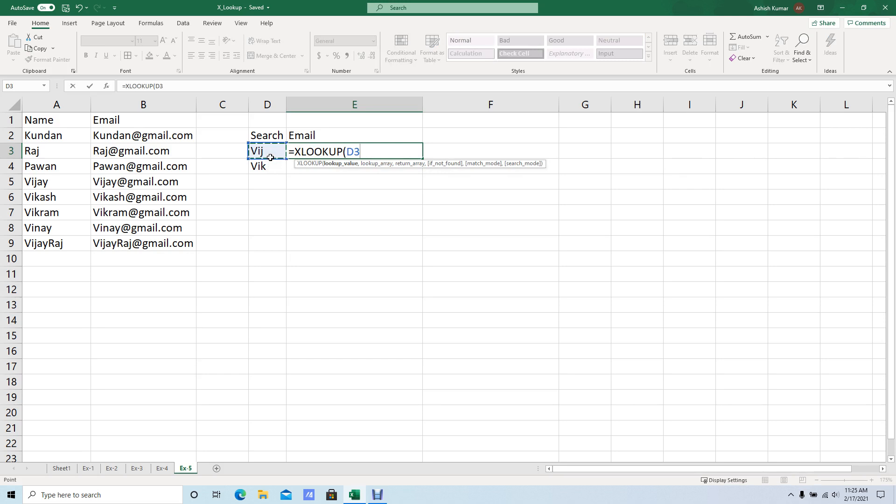
text(,)
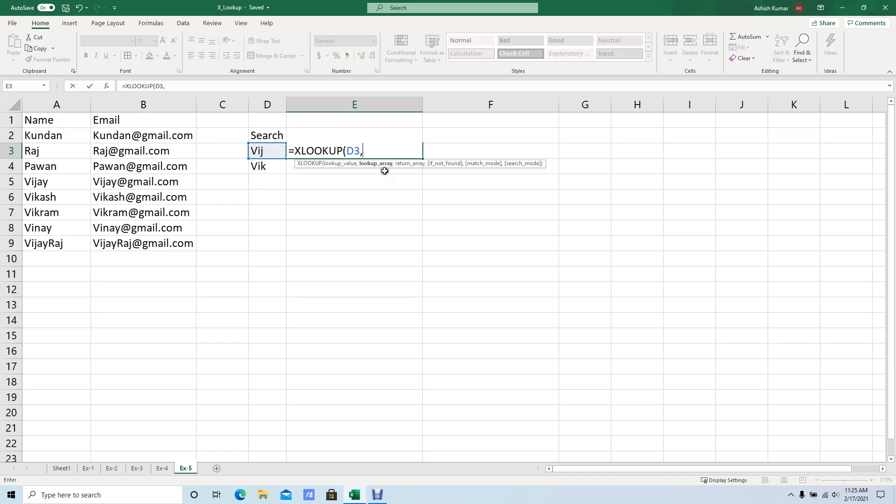
Add $A$2:$A$9 as the lookup array and $B$2:$B$9 as the return array in the E3 formula.
drag(65, 136, 73, 246)
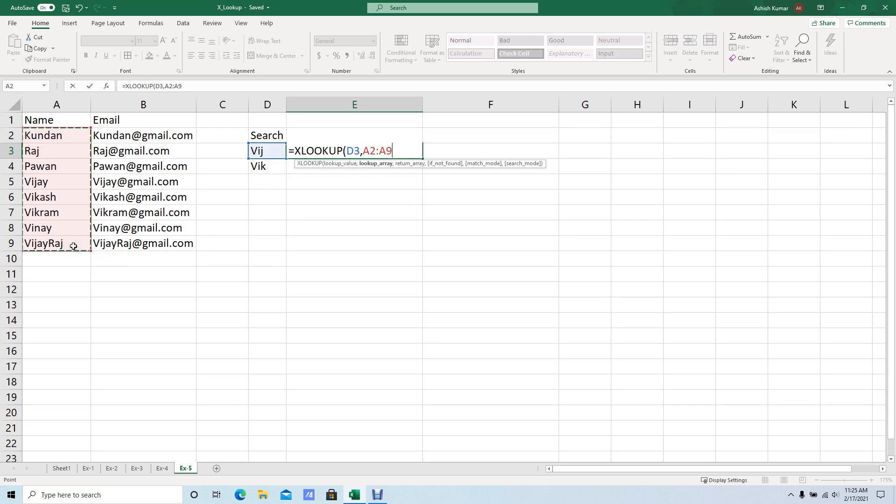
key(F4)
text(,)
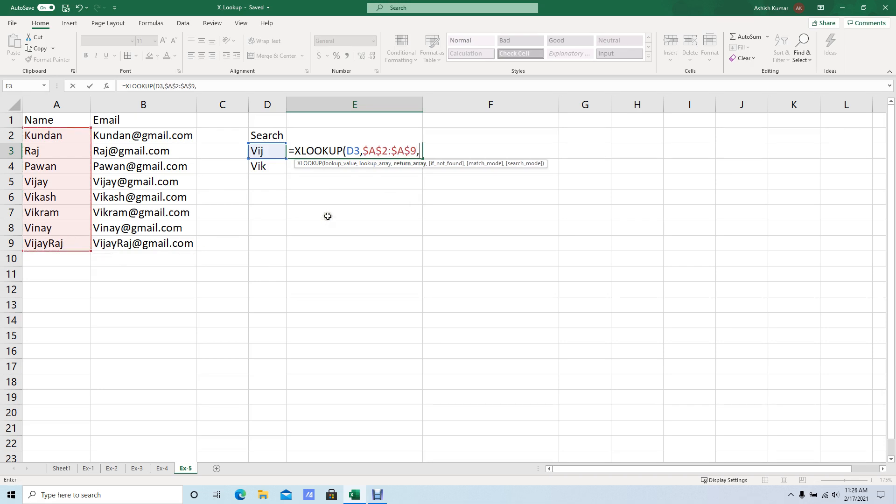
drag(128, 138, 132, 248)
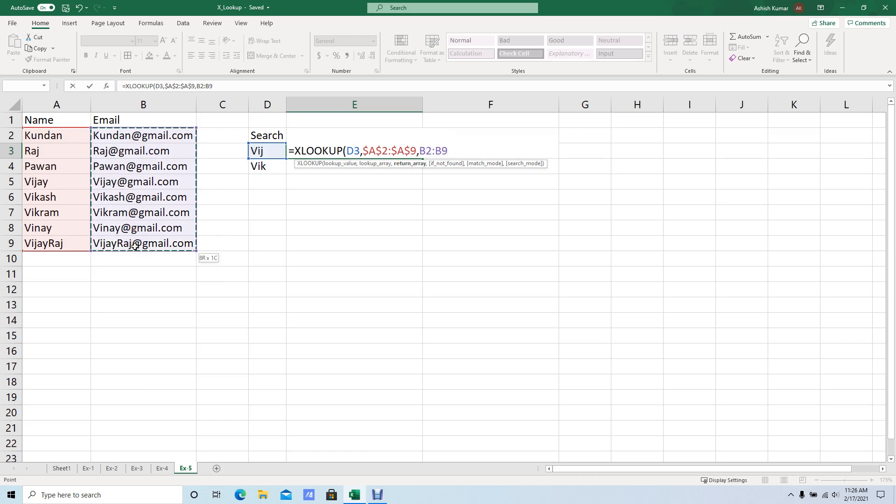
key(F4)
text(,)
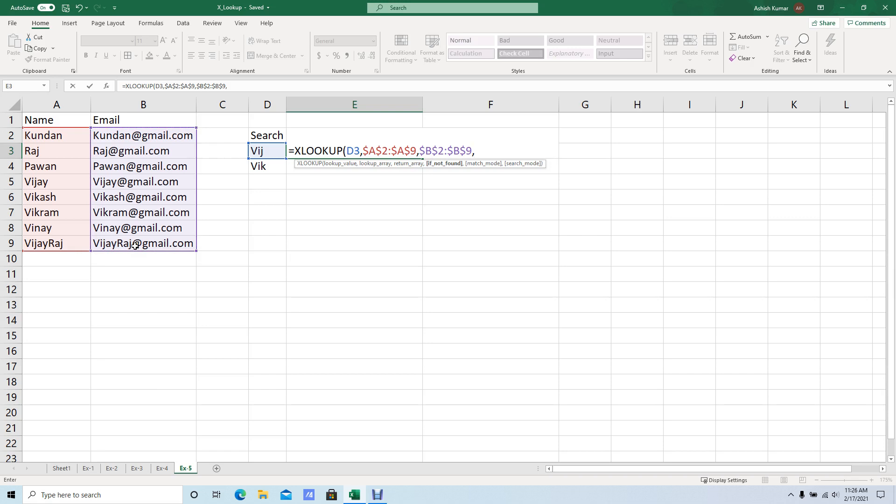
text(,)
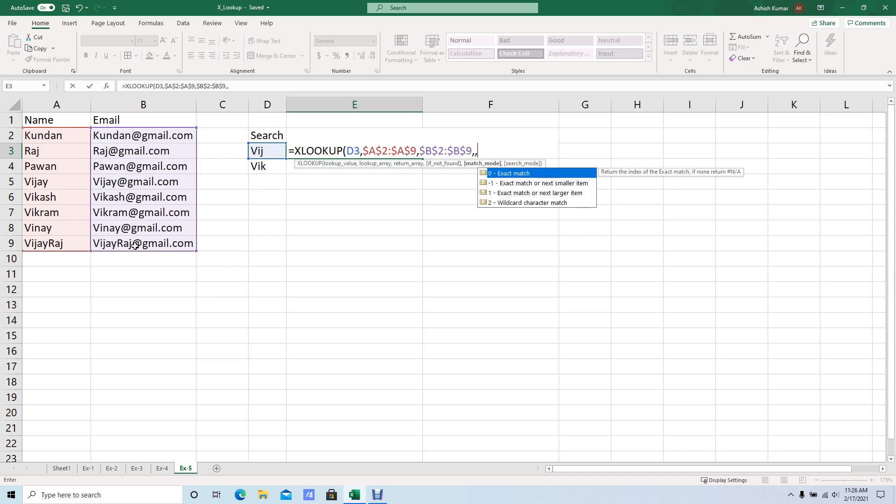
Complete the E3 formula with an empty if_not_found and match_mode 2 for wildcard match, and fill it down to E4.
key(Down)
key(Down)
key(Down)
key(Tab)
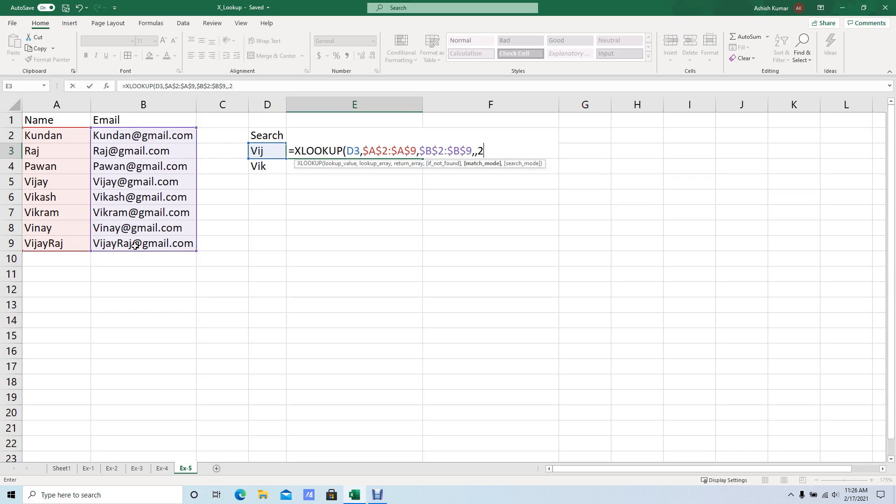
text())
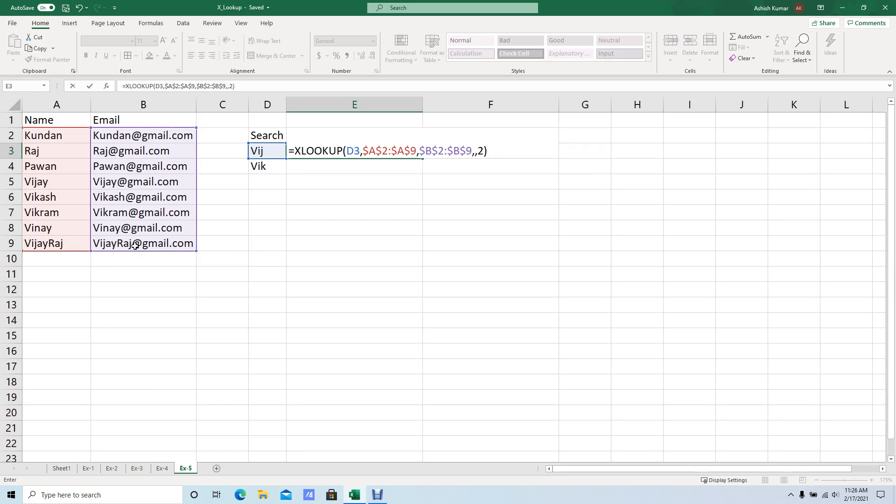
key(ctrl+Return)
key(shift+Down)
key(ctrl+d)
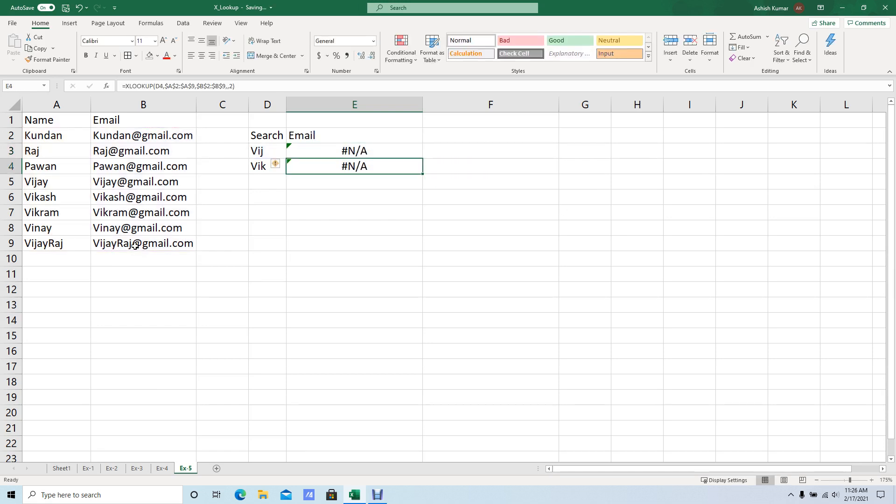
Review the match_mode options of the E3 XLOOKUP formula through Wildcard character match, keeping match_mode 2.
key(F2)
key(BackSpace)
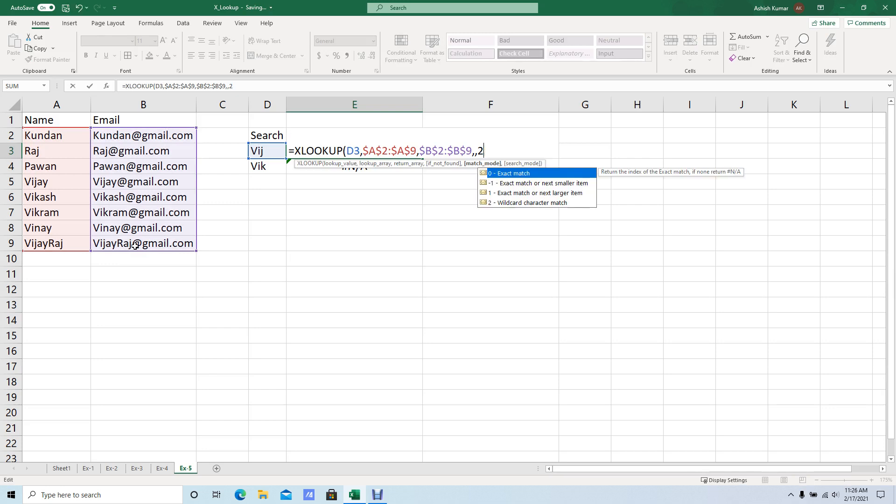
key(Down)
key(Down)
key(Down)
text())
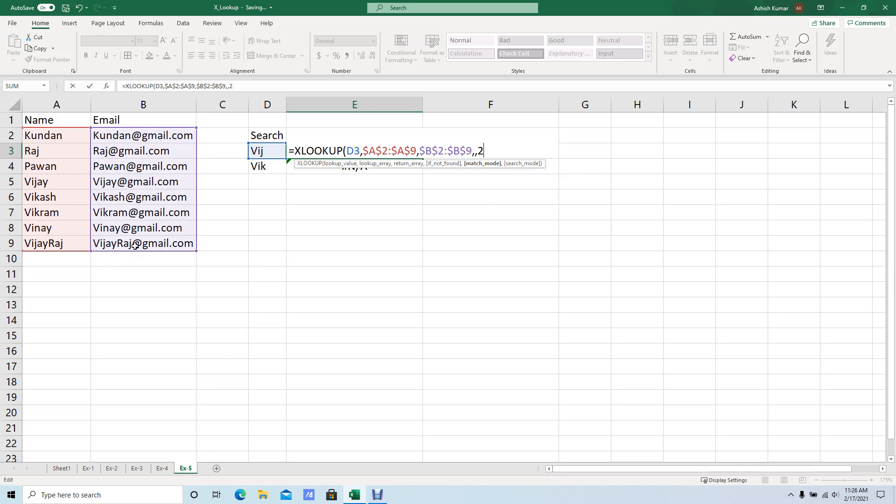
key(ctrl+Return)
Append the * wildcard to the search terms in D3 and D4.
key(Left)
key(F2)
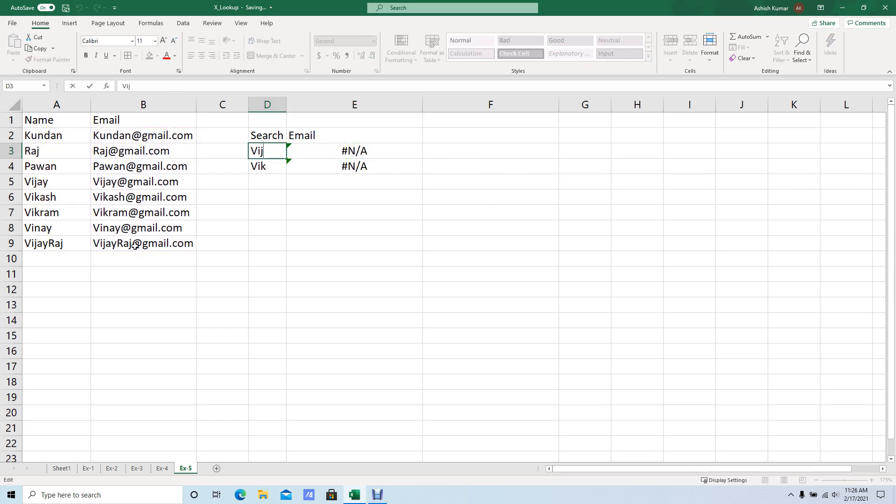
text(*)
key(Return)
key(Up)
key(Down)
key(F2)
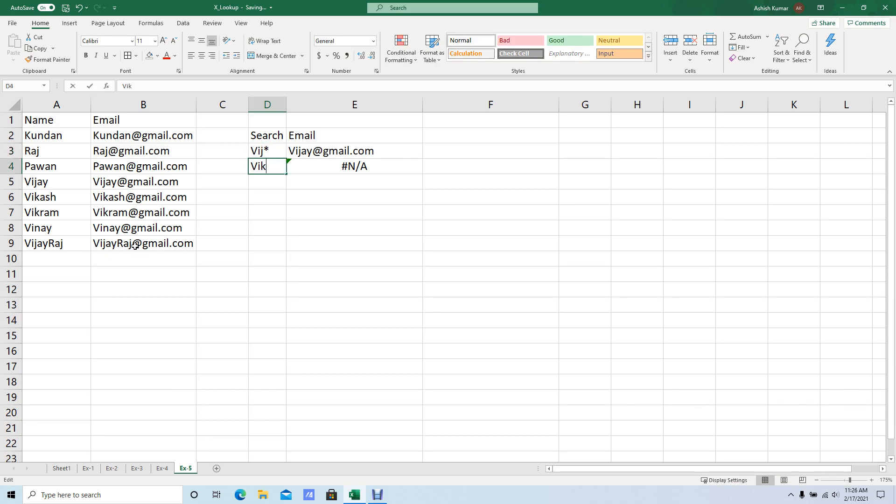
text(*)
key(Return)
Recheck the match_mode list in the E3 formula against its wildcard option and keep the formula as it is.
key(Up)
key(Up)
key(Right)
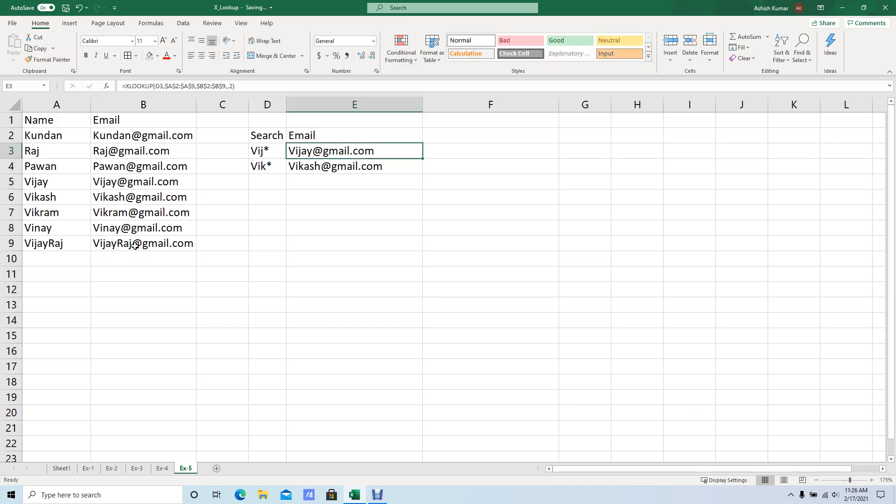
key(F2)
key(Left)
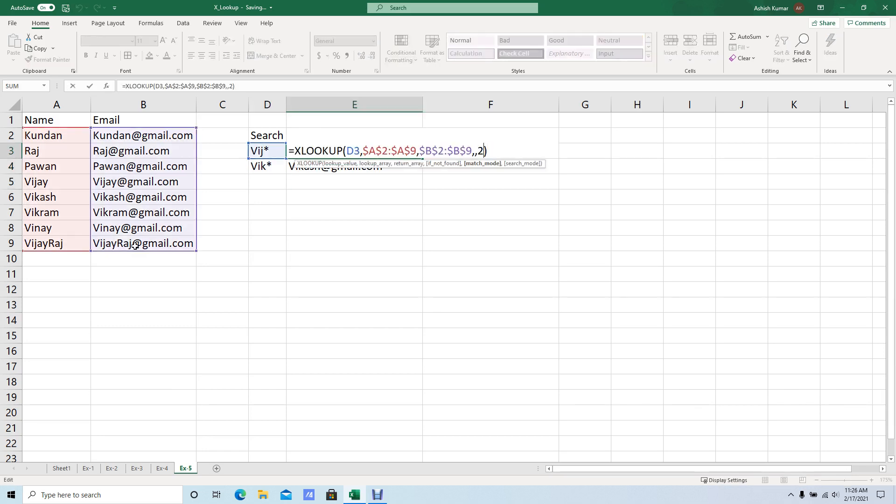
key(Delete)
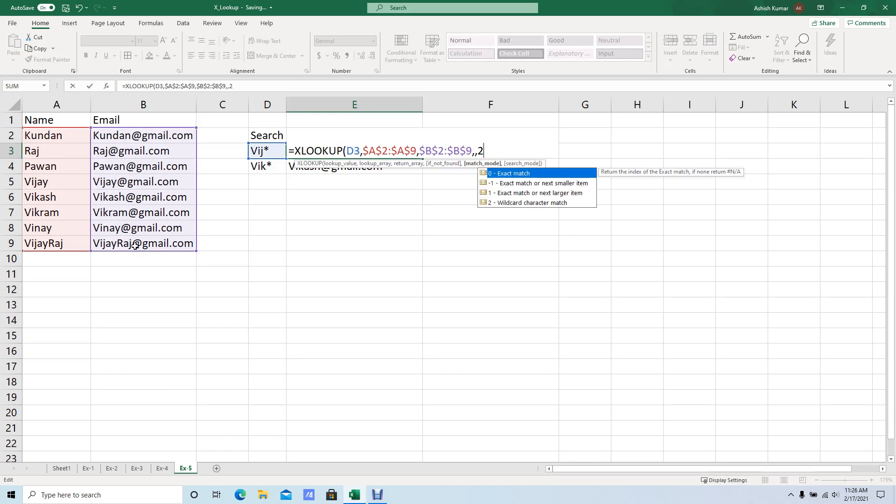
key(Down)
key(Down)
key(Down)
key(Escape)
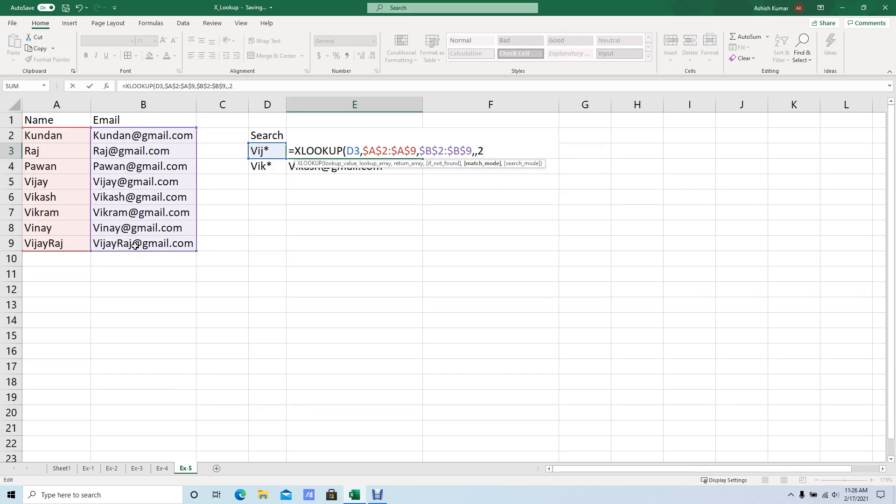
text())
key(ctrl+Return)
Compare the emails returned in E3:E4 with the matching names in A5 and A9.
key(shift+Down)
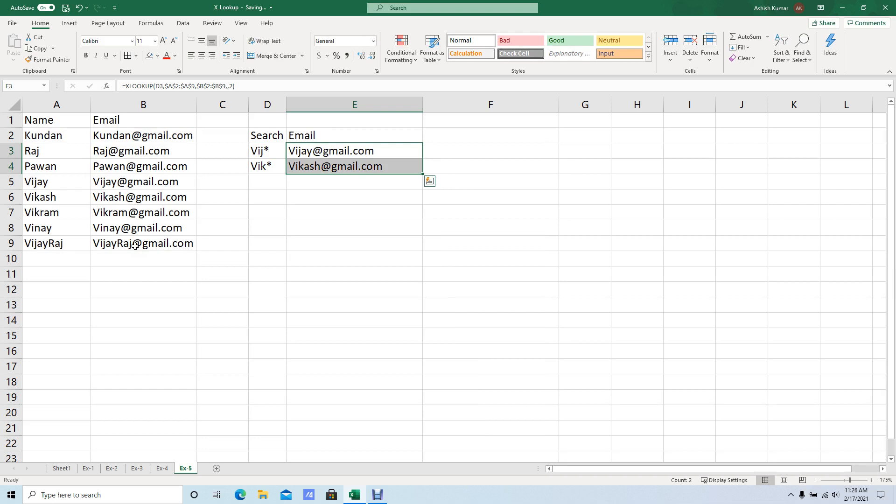
key(shift+Up)
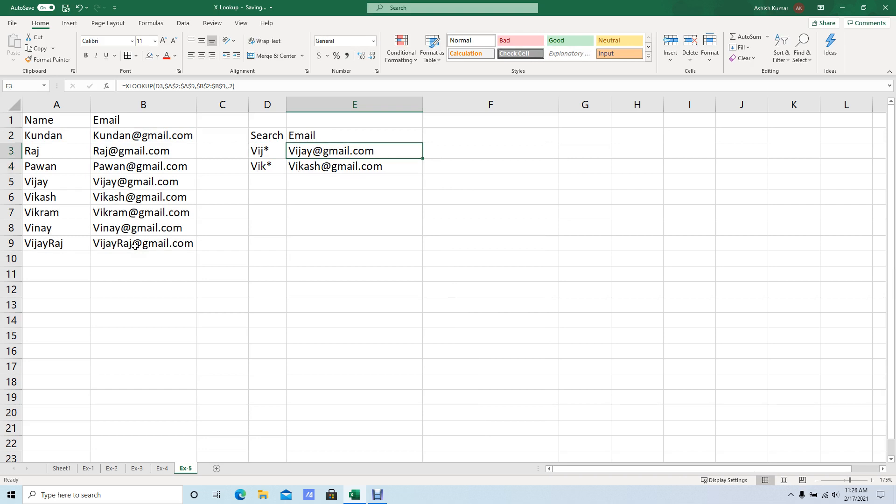
key(shift+Down)
key(Down)
key(Up)
click(41, 186)
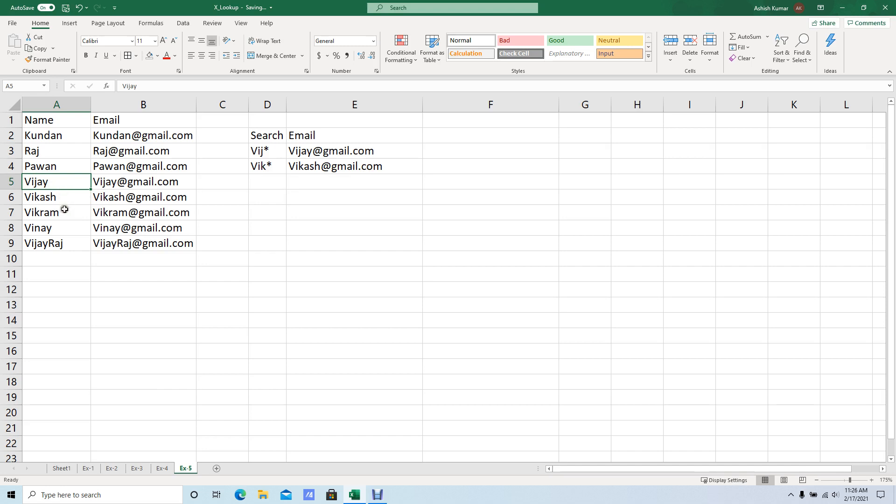
click(56, 249)
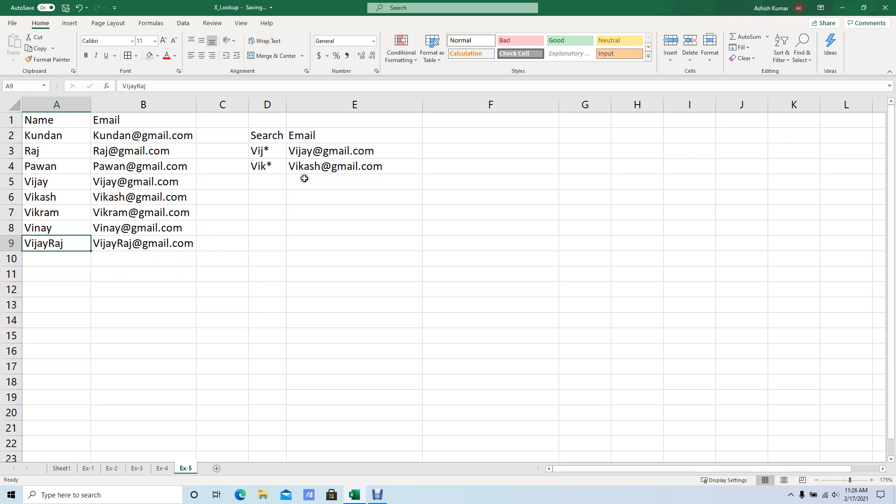
click(533, 124)
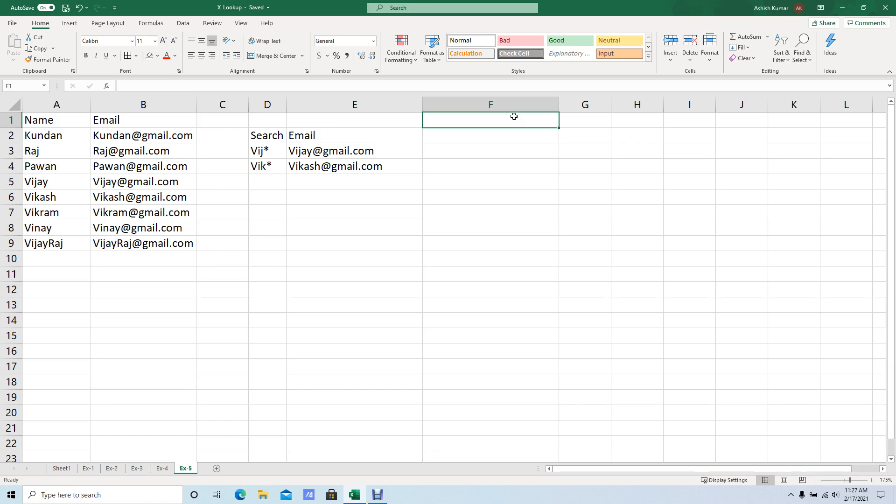
click(501, 144)
key(ctrl+Up)
text(Dat)
key(Escape)
key(Left)
key(Left)
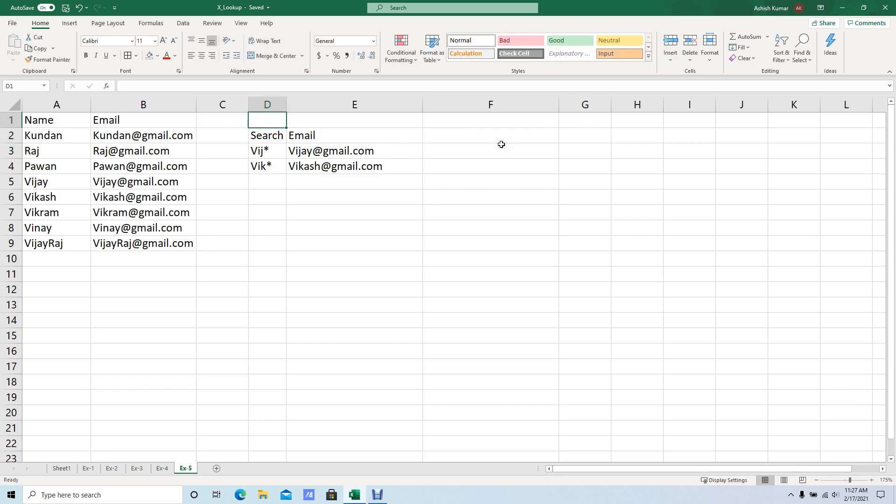
key(Down)
key(Down)
Look over the Ex-3 and Ex-2 sheets and inspect the wildcard XLOOKUP formula in E3 of Ex-5.
key(ctrl+Page_Up)
key(ctrl+Page_Up)
key(ctrl+Page_Up)
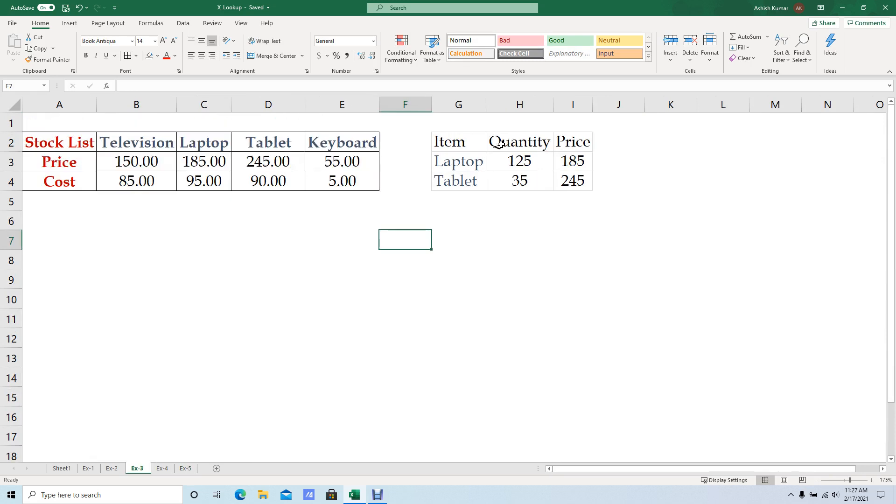
key(Up)
key(Up)
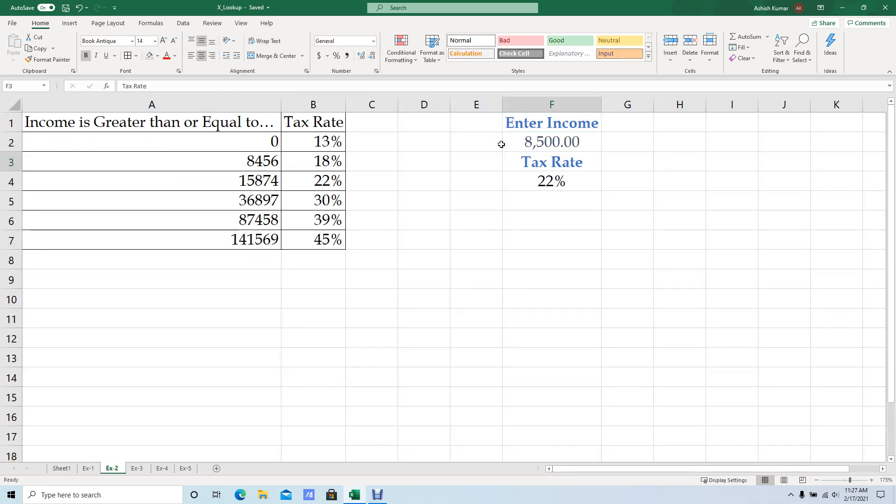
key(ctrl+Page_Down)
key(ctrl+Page_Down)
key(ctrl+Page_Down)
key(Right)
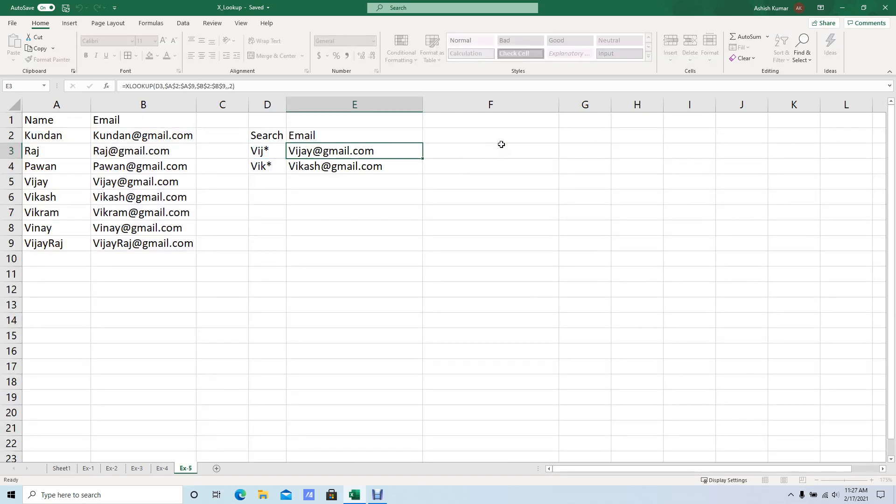
key(F2)
key(Escape)
key(F2)
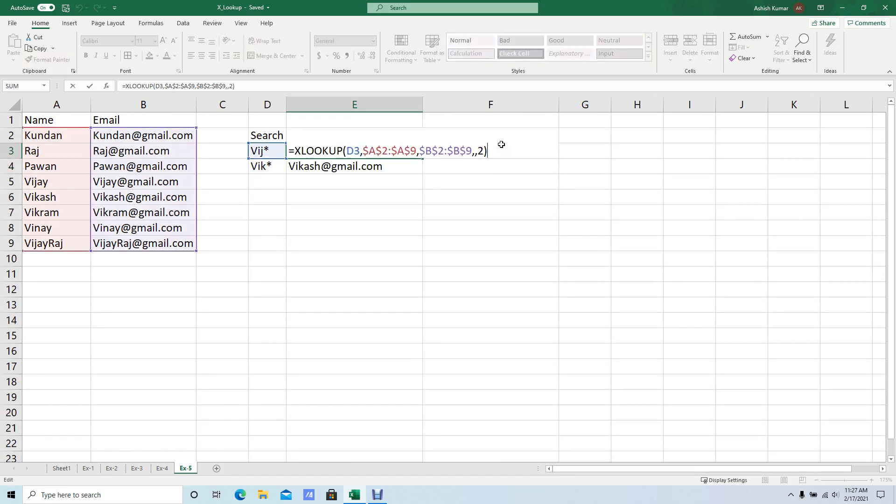
key(Escape)
Go to the Ex-3 sheet and inspect the Quantity entry in H3 and the XLOOKUP price formula in I3.
key(ctrl+Page_Up)
key(ctrl+Page_Up)
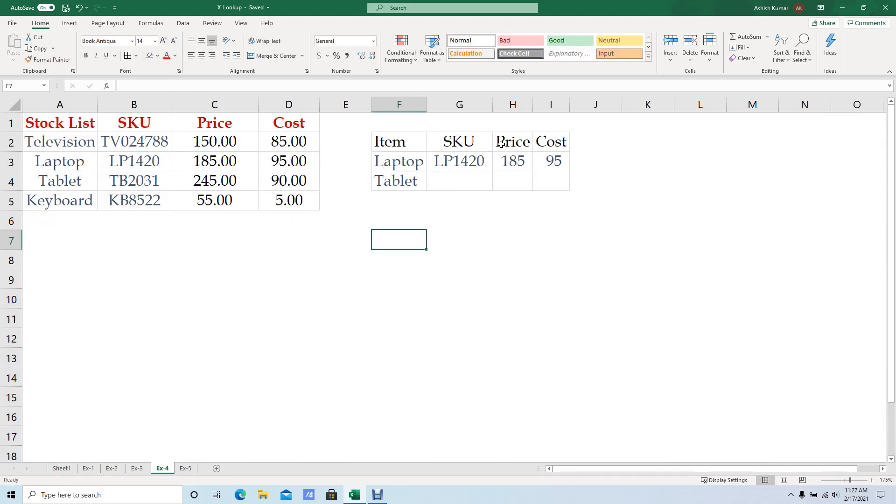
key(ctrl+Page_Up)
key(Up)
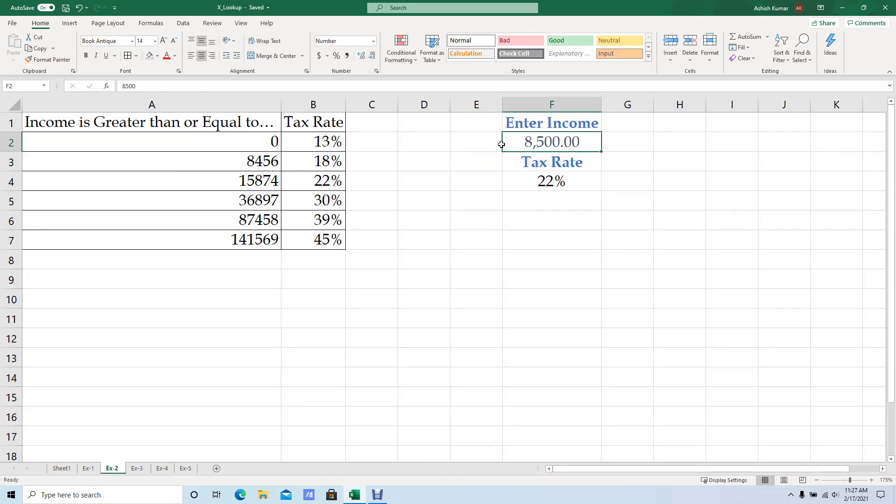
key(ctrl+Page_Down)
key(Up)
key(Up)
key(Up)
key(Up)
key(Right)
key(Right)
key(Right)
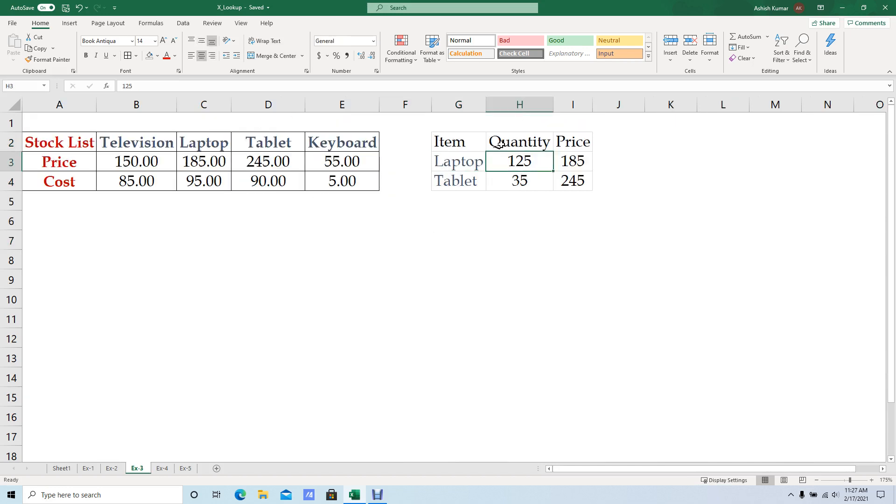
key(F2)
key(Escape)
key(F2)
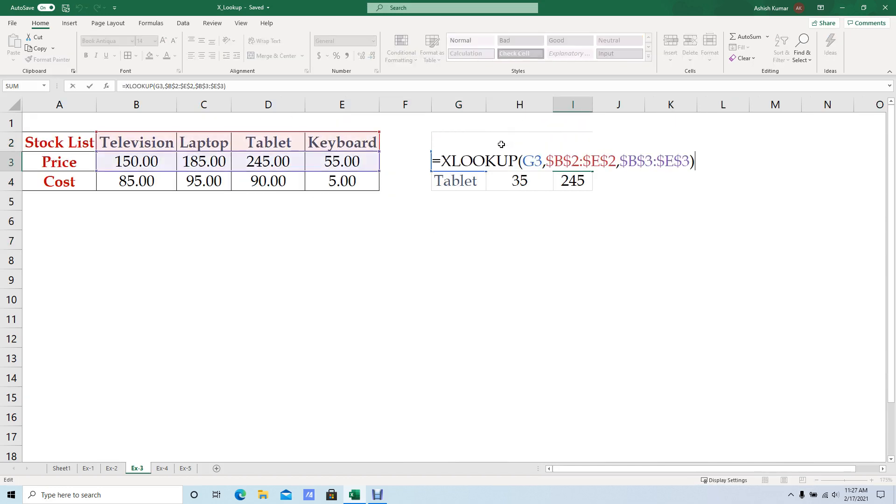
key(Escape)
key(Down)
key(Up)
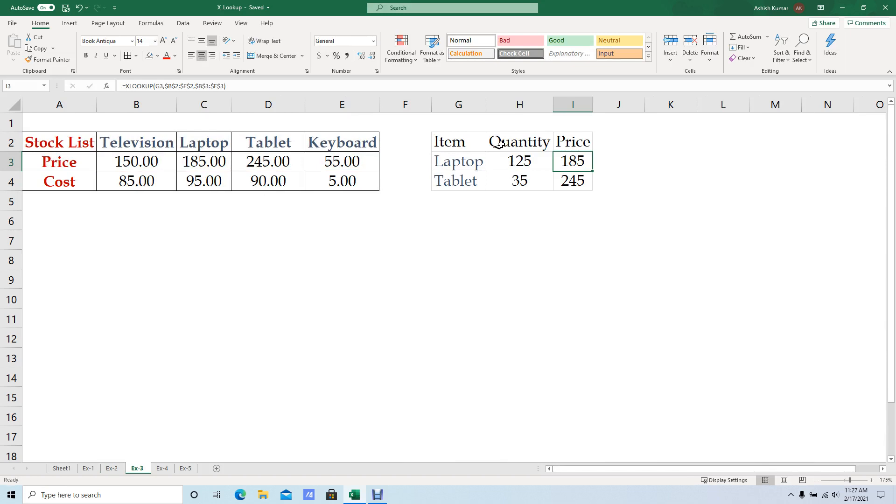
key(Right)
key(Left)
key(Left)
key(Right)
key(Right)
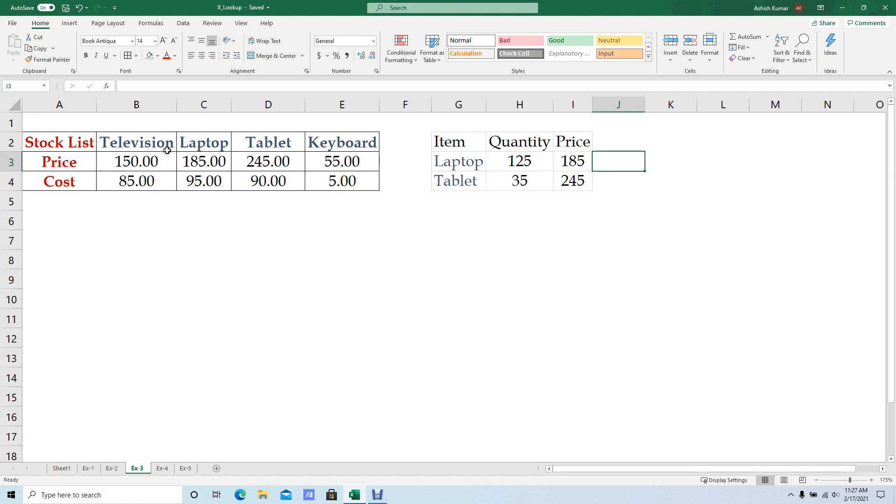
Examine the item headers in B2:E2, the lookup items in G3:G4, and the Price and Cost labels.
drag(159, 146, 344, 155)
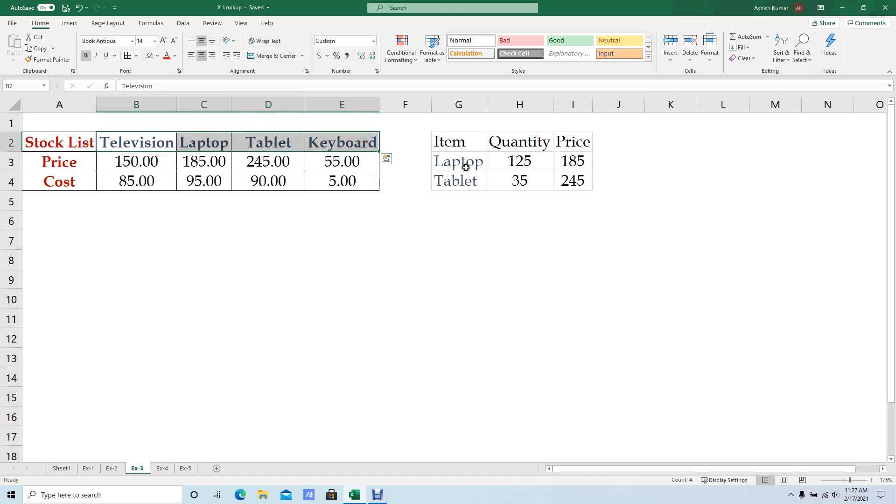
drag(462, 165, 464, 180)
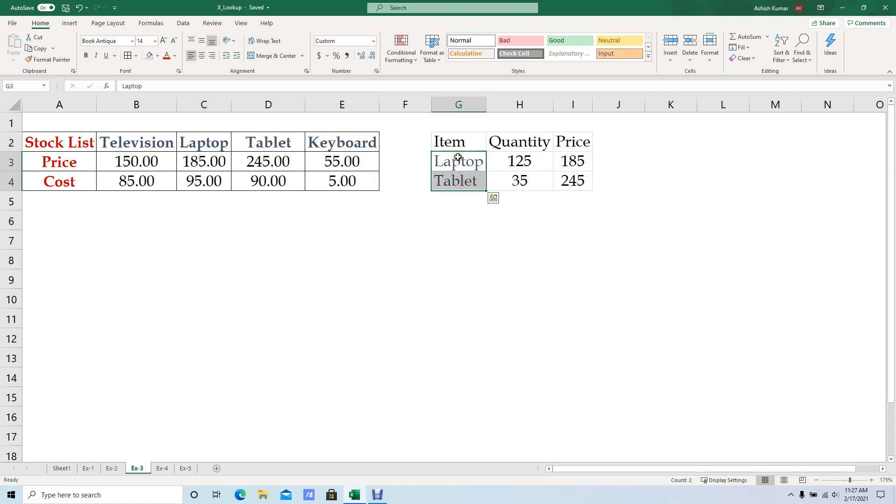
click(571, 141)
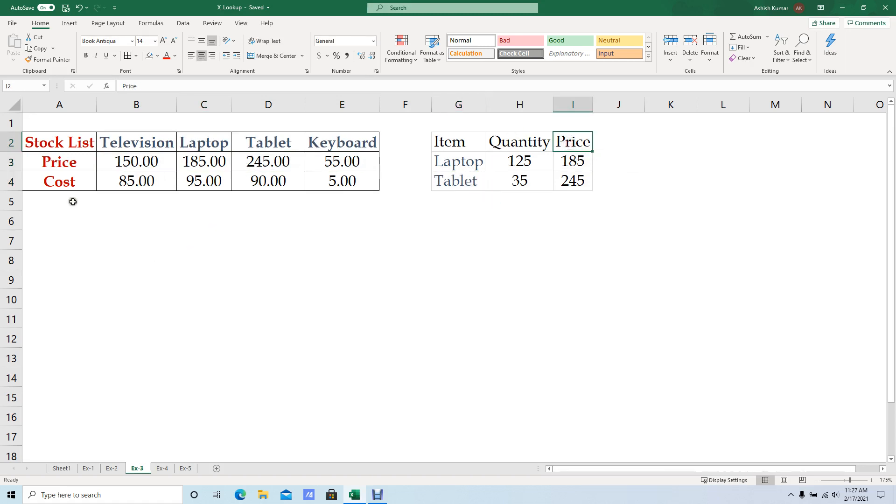
click(58, 174)
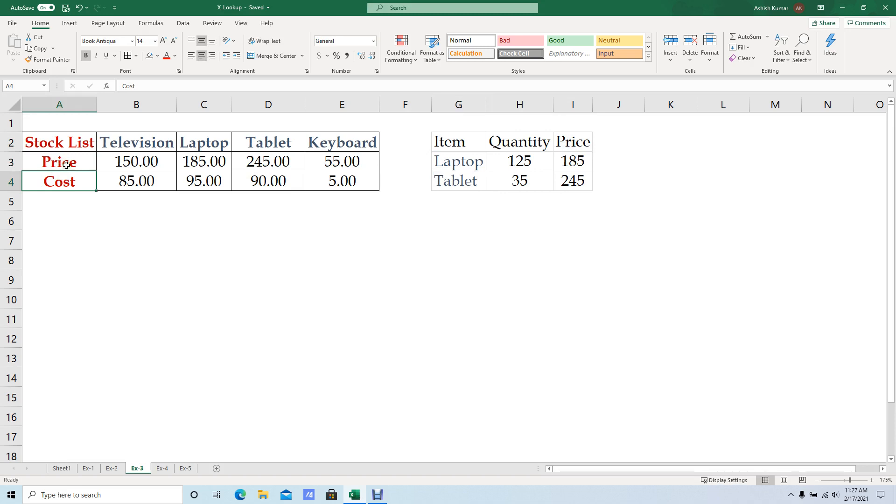
click(67, 165)
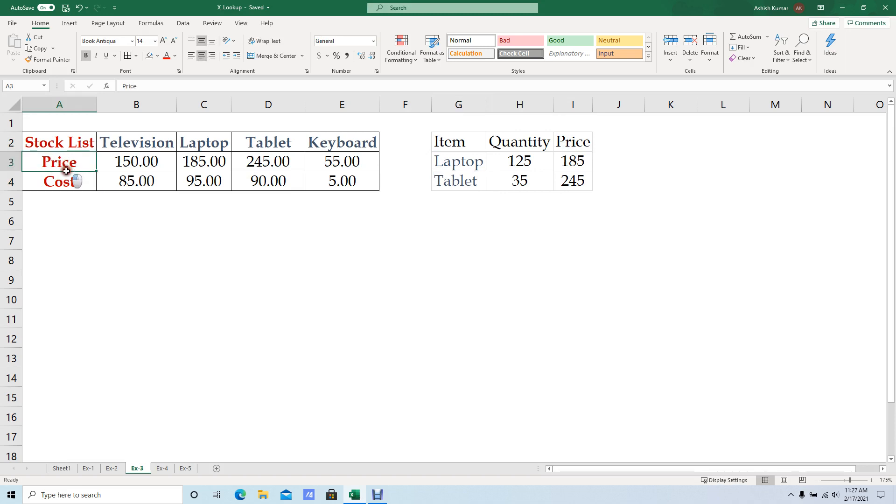
On the Ex-3 sheet, start an XLOOKUP formula in J3 with G3 as the lookup value.
click(603, 161)
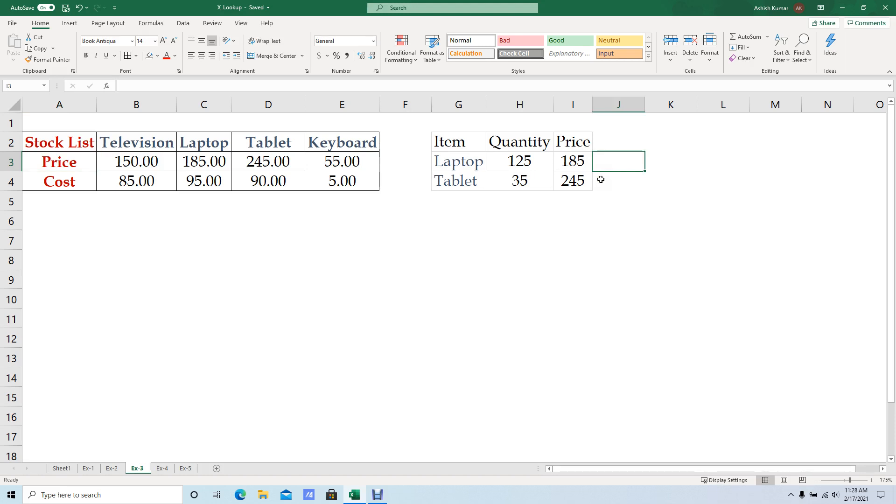
text(=xl)
key(Tab)
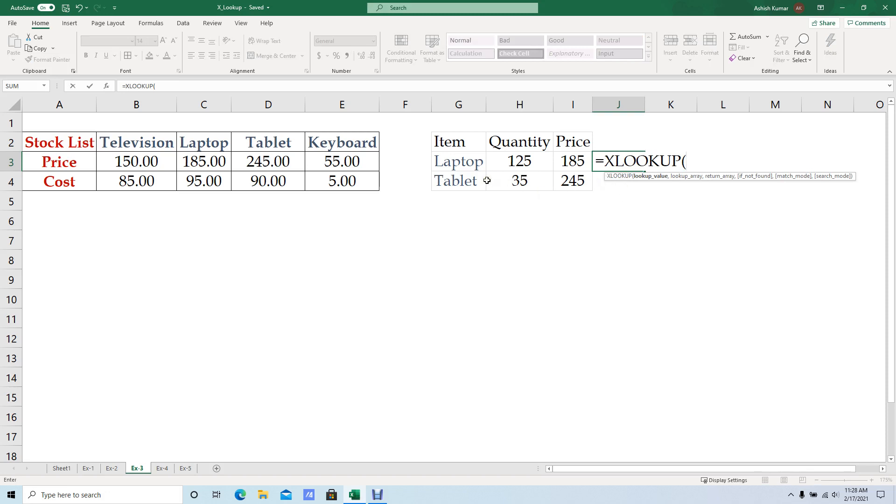
click(455, 167)
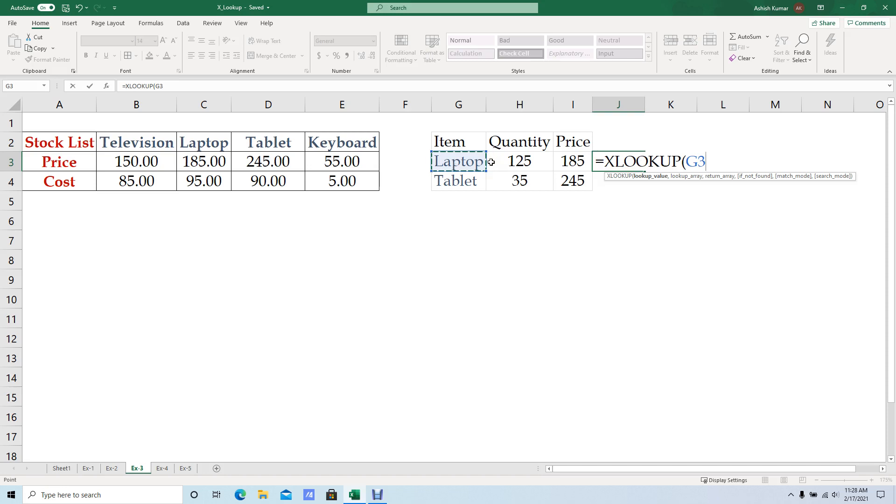
text(,)
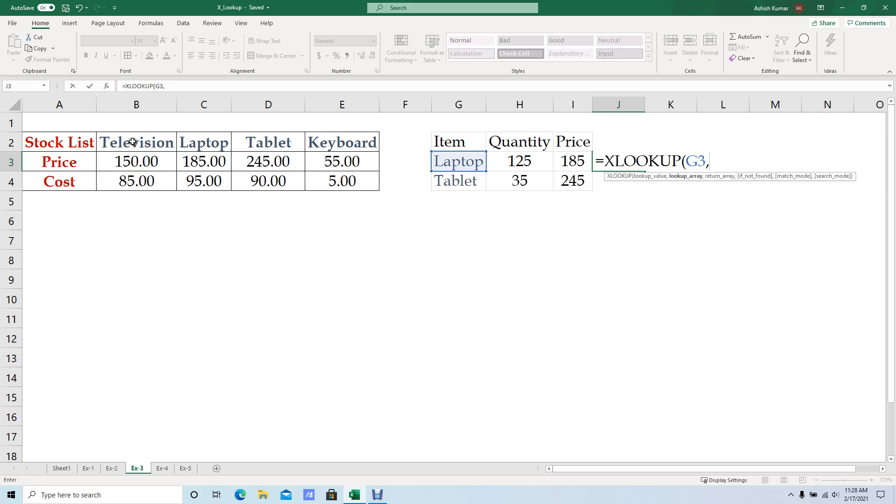
Complete the J3 formula with $B$2:$E$2 as lookup array and $B$3:$E$3 as return array, and fill it down to J4.
drag(131, 142, 319, 146)
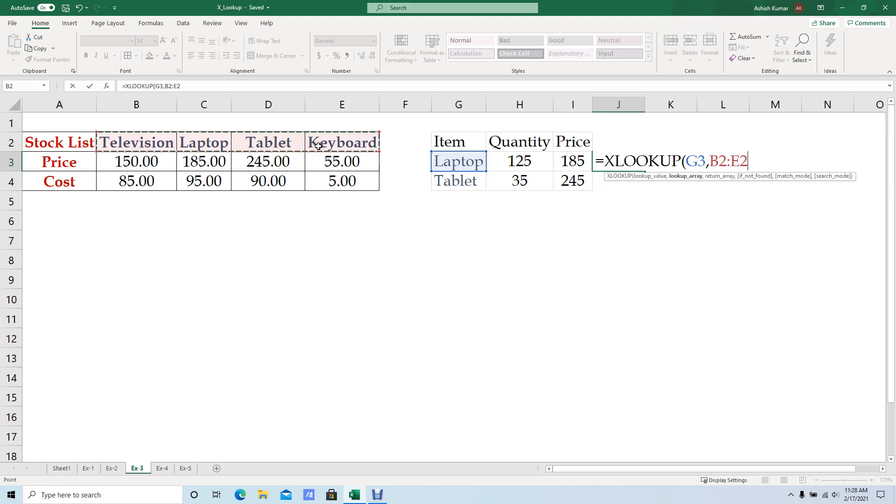
key(F4)
text(,)
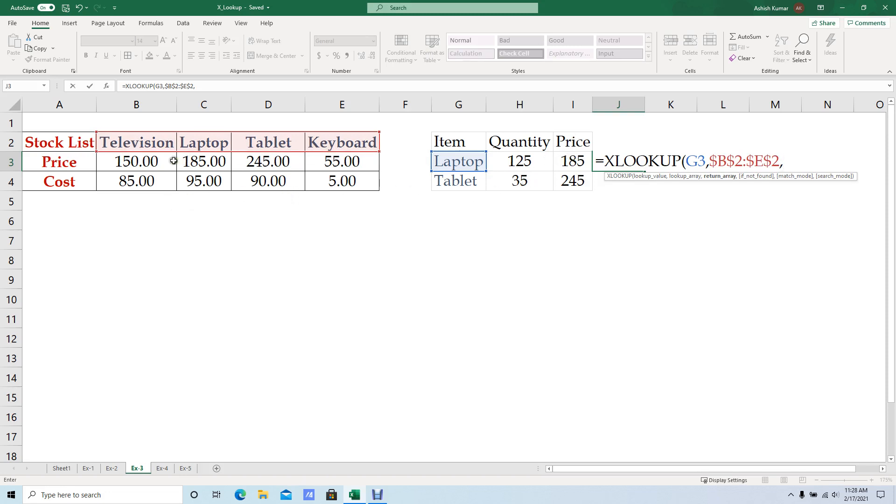
drag(133, 166, 342, 172)
key(F4)
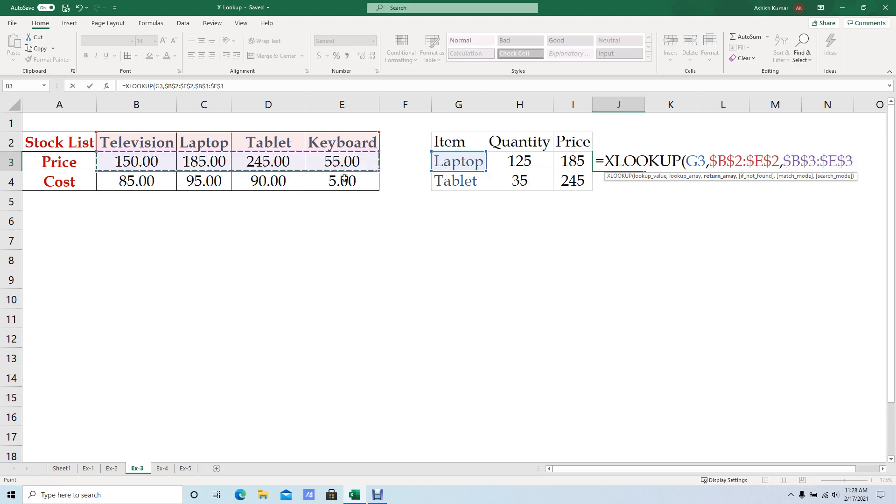
text())
key(ctrl+Return)
key(shift+Down)
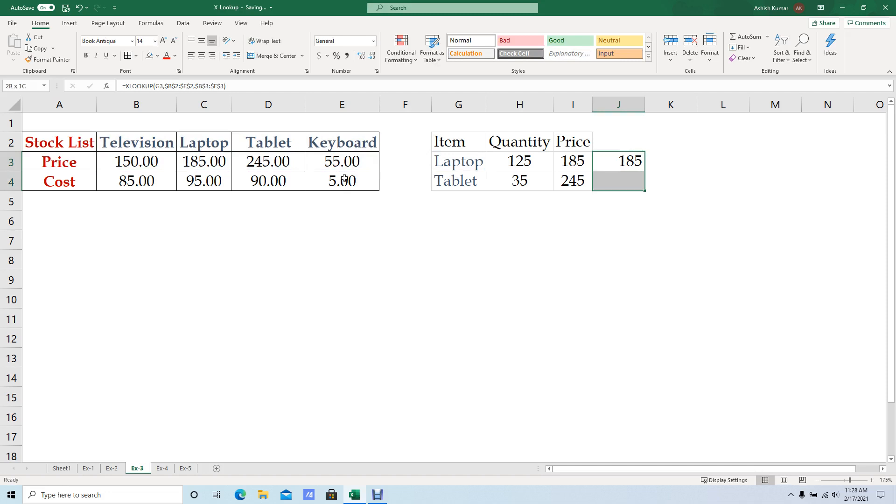
key(ctrl+d)
Inspect the references in the horizontal XLOOKUP formulas in J3 and J4 without changing them.
key(Down)
key(Up)
key(F2)
key(Return)
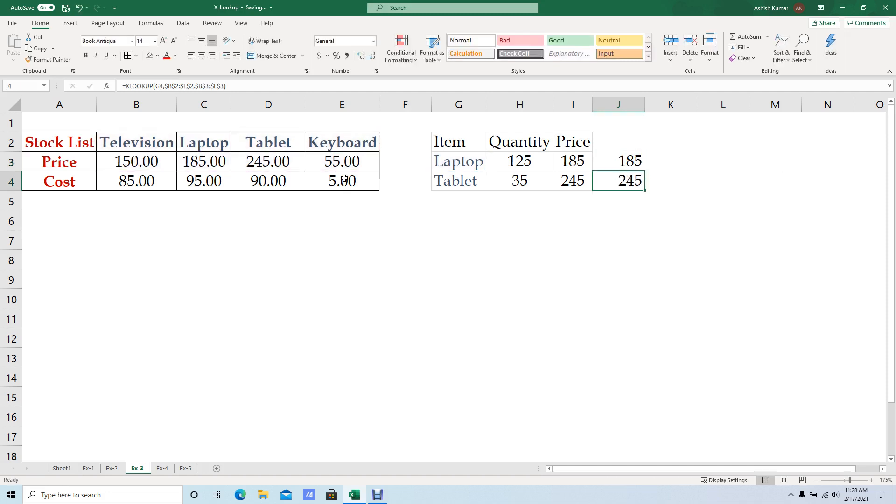
key(F2)
key(shift+Return)
key(F2)
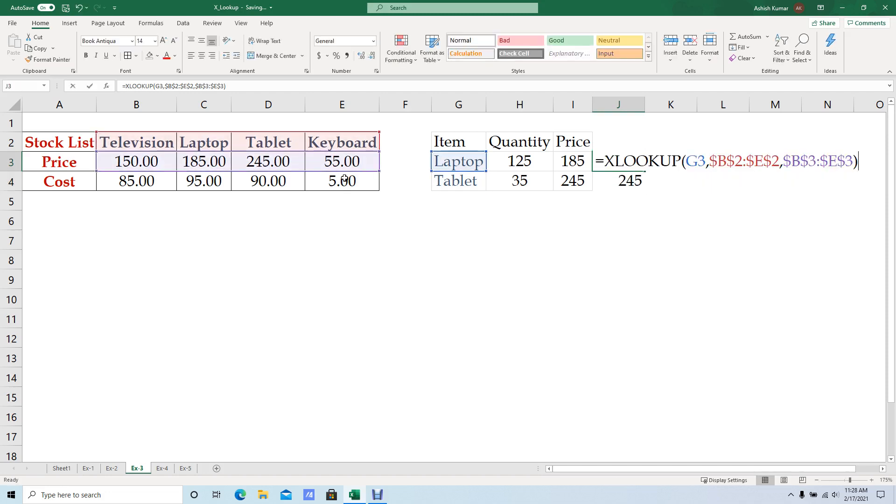
key(Escape)
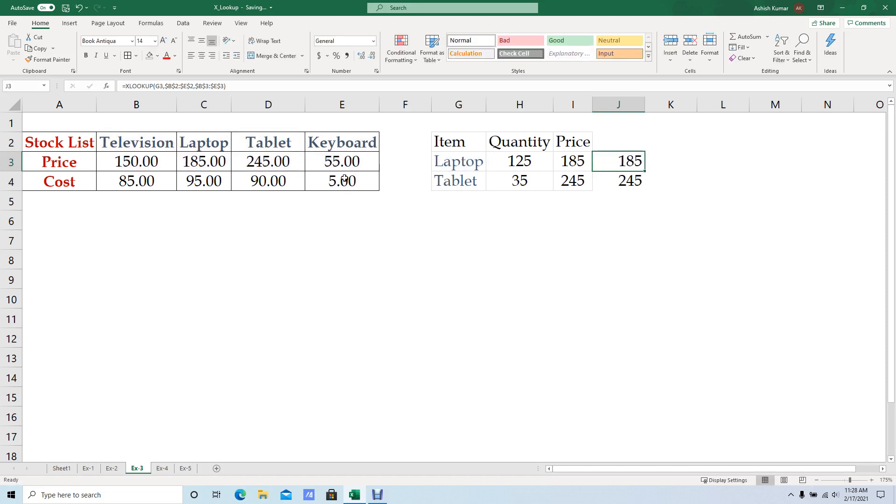
key(F2)
key(Escape)
key(F2)
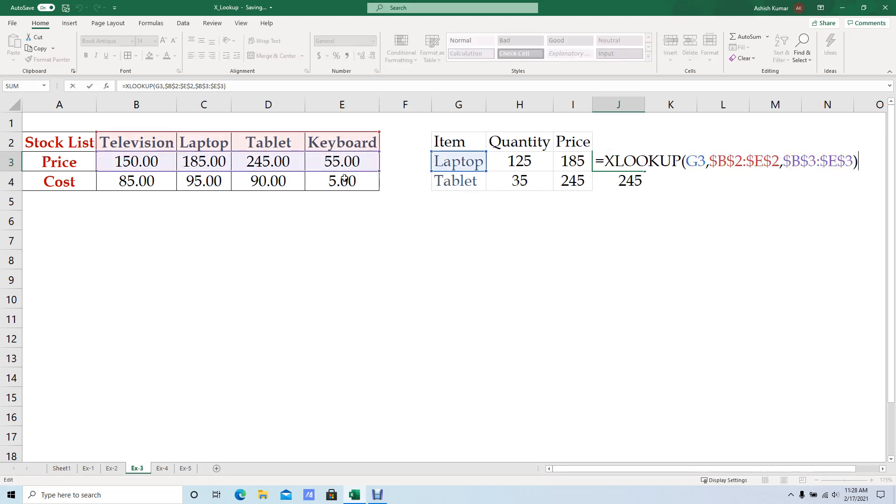
key(Escape)
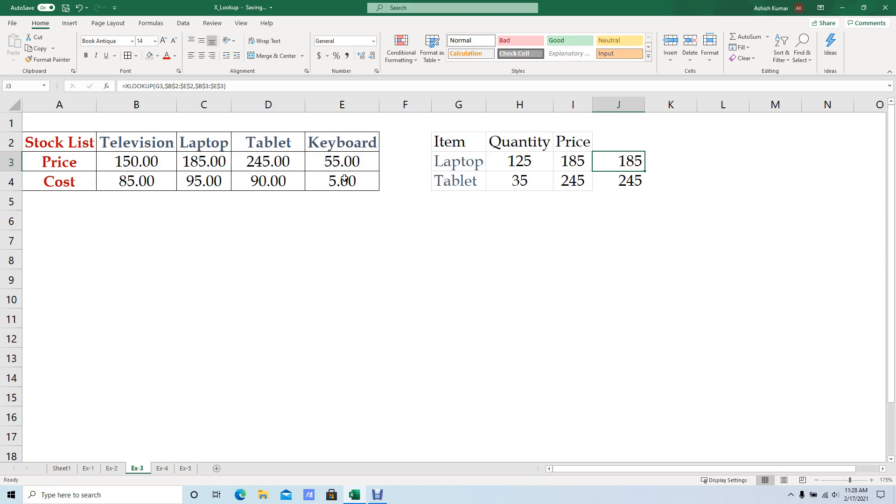
key(Return)
key(shift+Return)
key(F2)
key(Return)
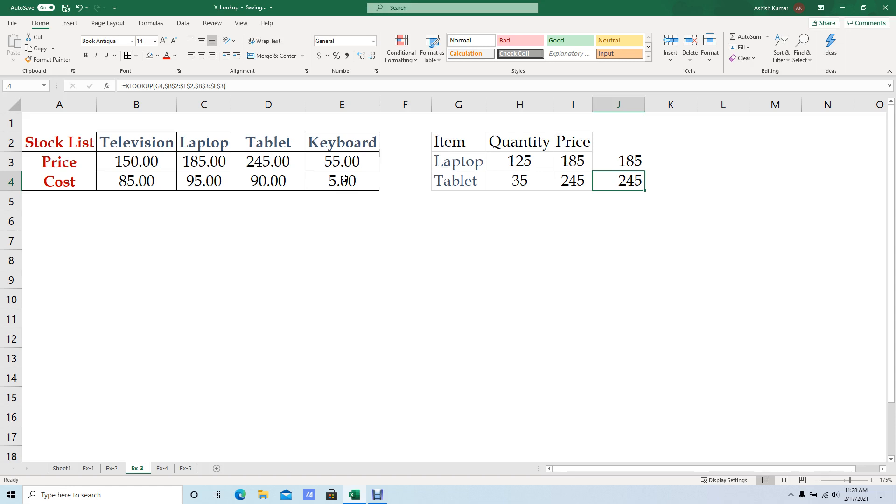
key(Up)
key(F2)
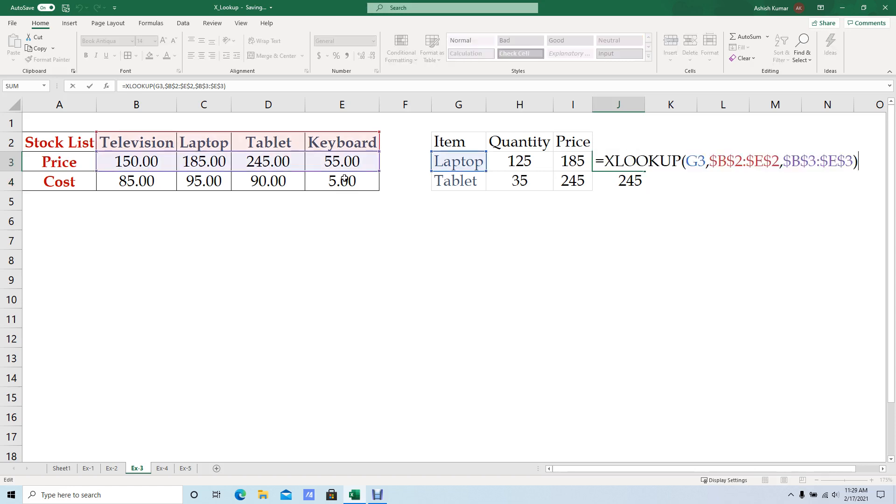
key(BackSpace)
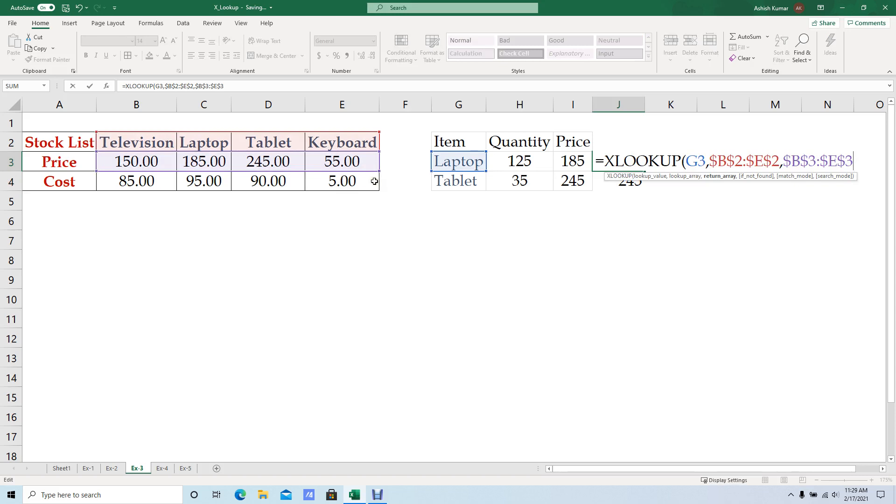
key(Escape)
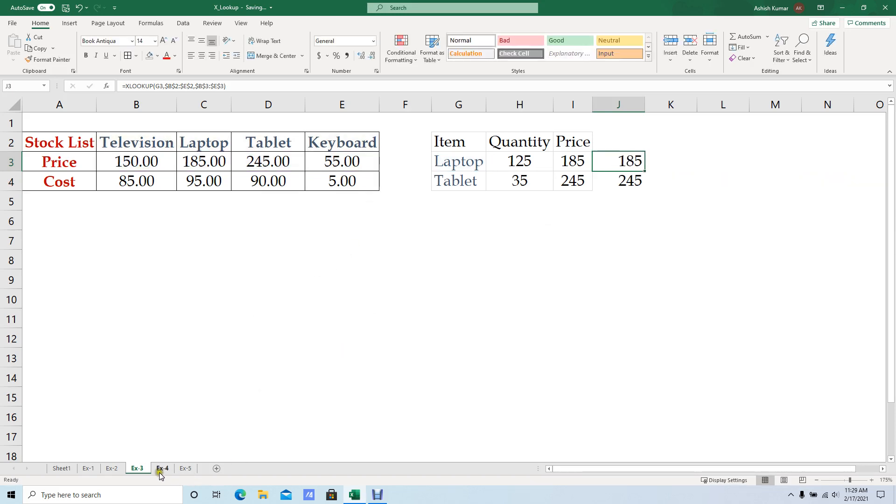
Look at the SKU lookup formula in G3 of Ex-4 and review the XLOOKUP feature list on Sheet1.
click(160, 469)
click(453, 161)
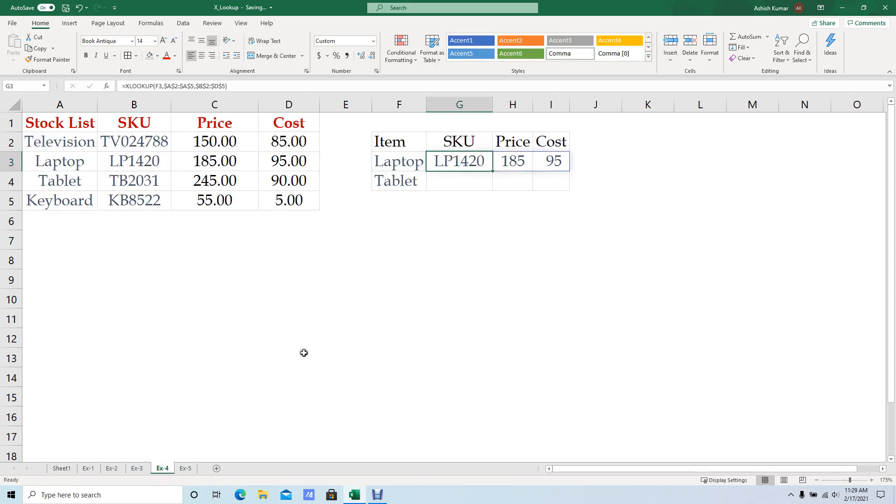
click(322, 341)
click(61, 469)
scroll(247, 282, down, 1)
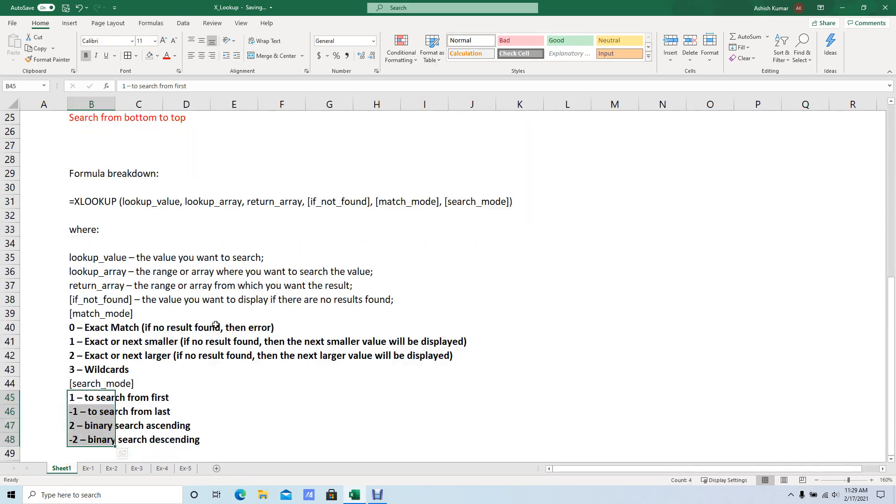
scroll(216, 325, up, 5)
scroll(126, 280, up, 1)
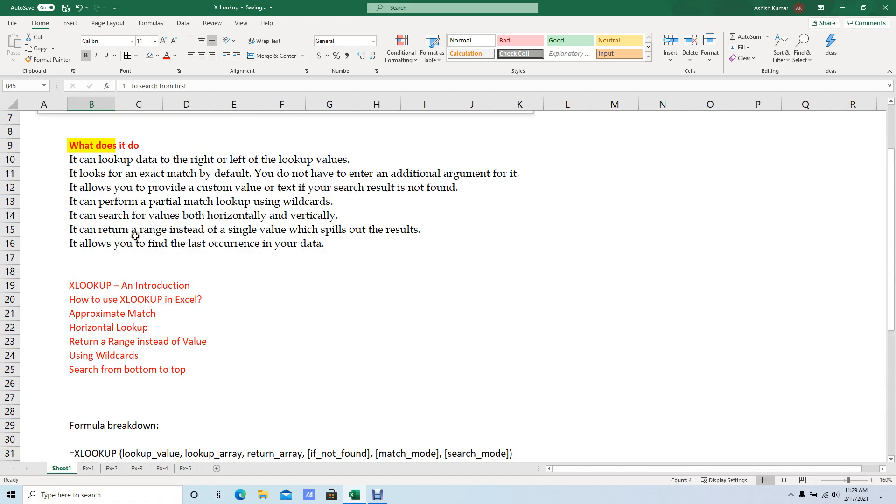
click(80, 231)
click(124, 243)
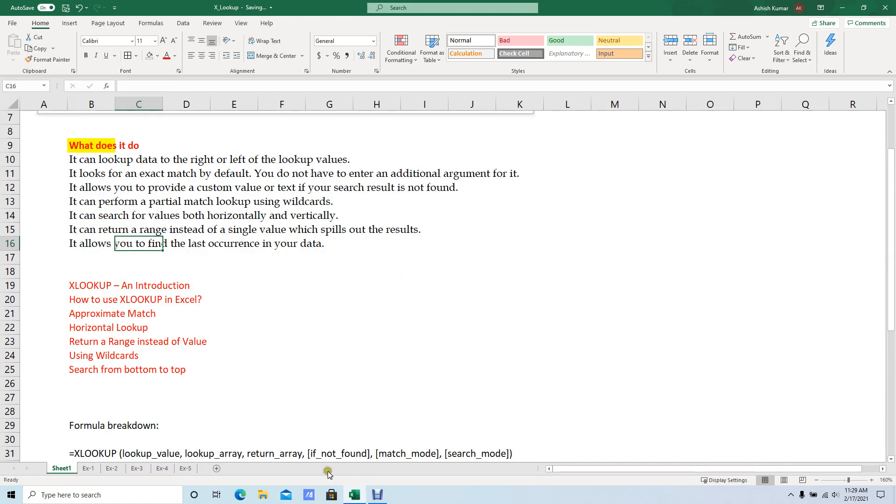
On the Ex-4 sheet, start an XLOOKUP formula in G4 with F4 as the lookup value.
click(161, 469)
click(457, 172)
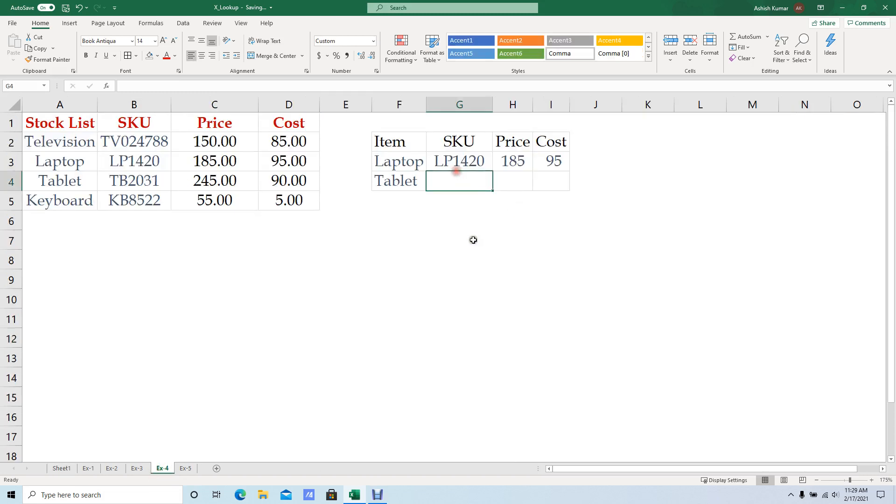
text(=xl)
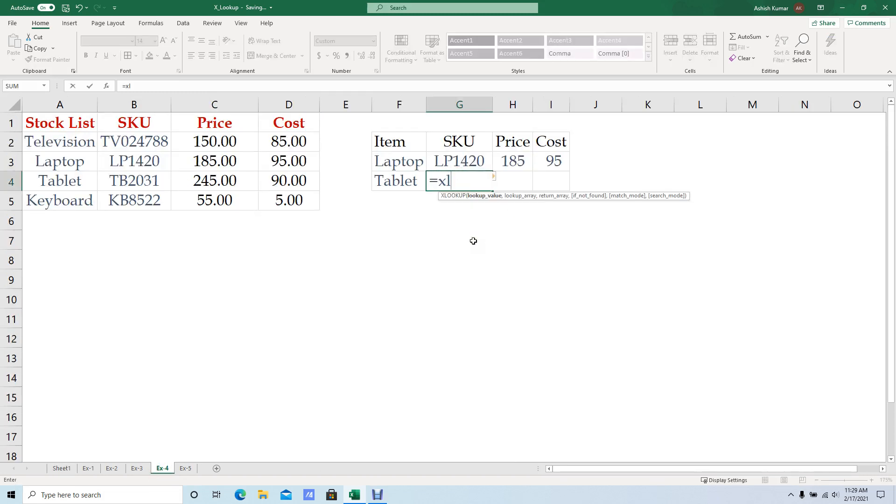
key(Tab)
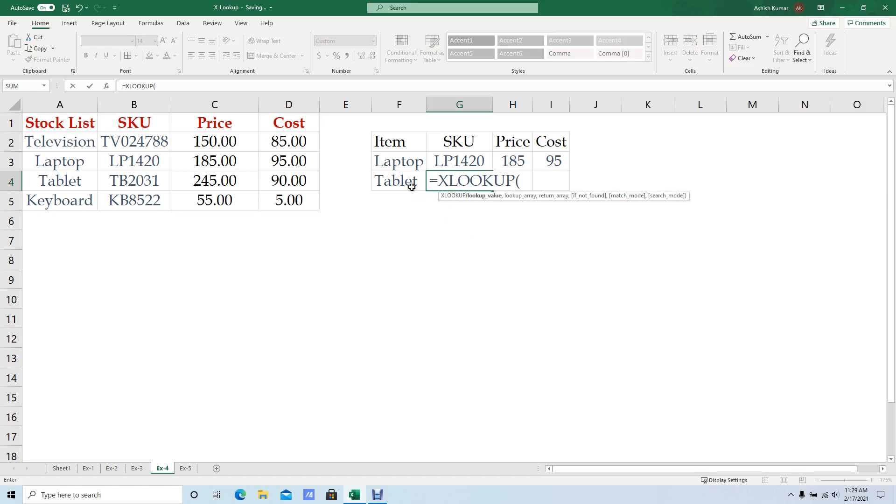
click(398, 186)
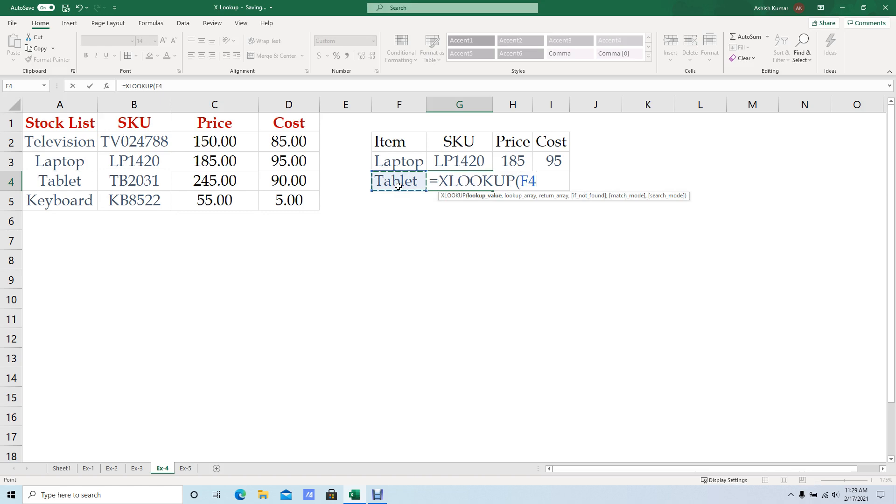
text(,)
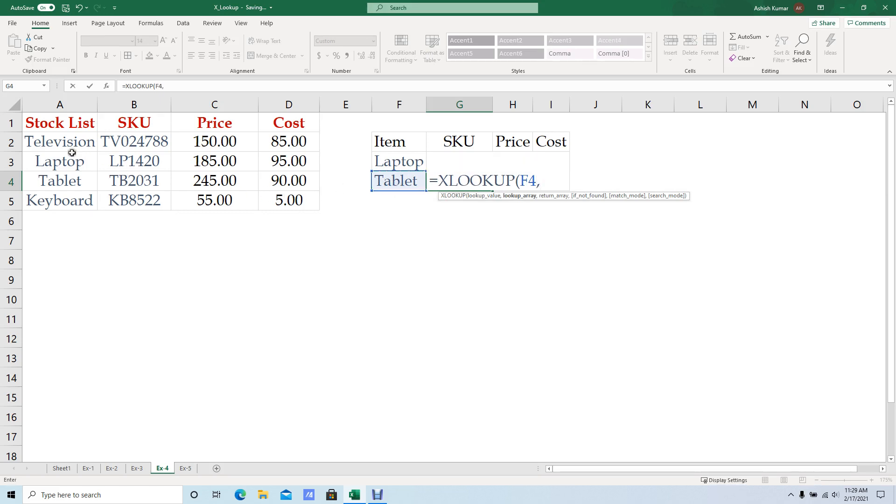
Complete the G4 formula with $A$2:$A$5 as lookup array and $B$2:$D$5 as return array.
drag(73, 145, 77, 210)
key(F4)
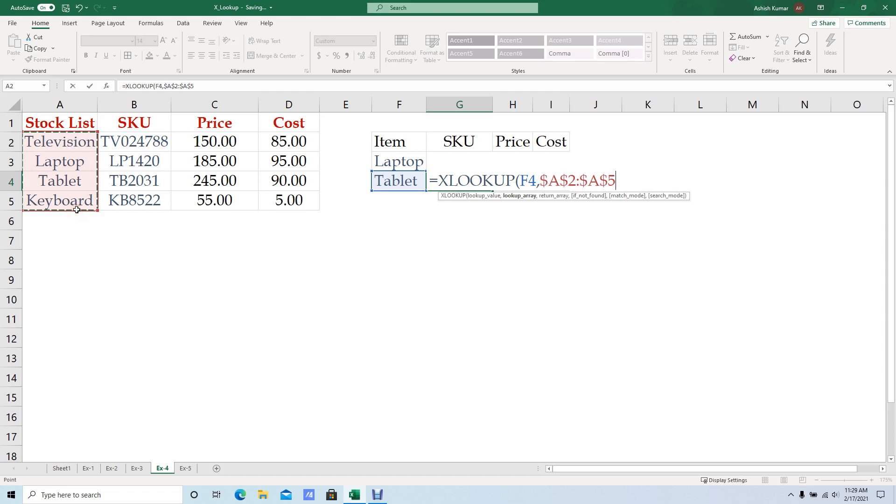
text(,)
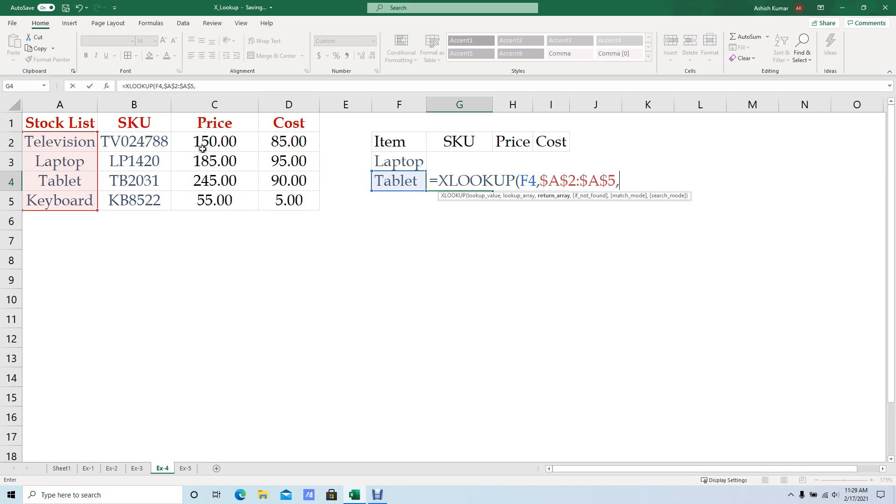
drag(126, 140, 279, 202)
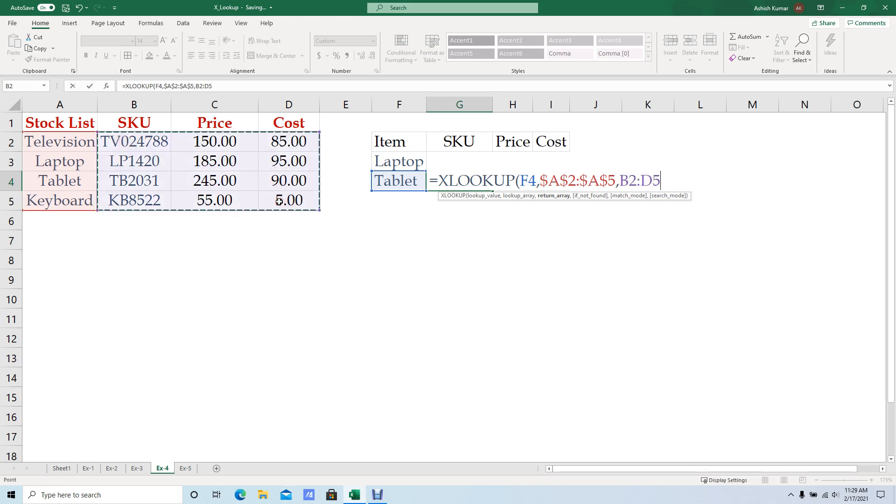
key(F4)
text())
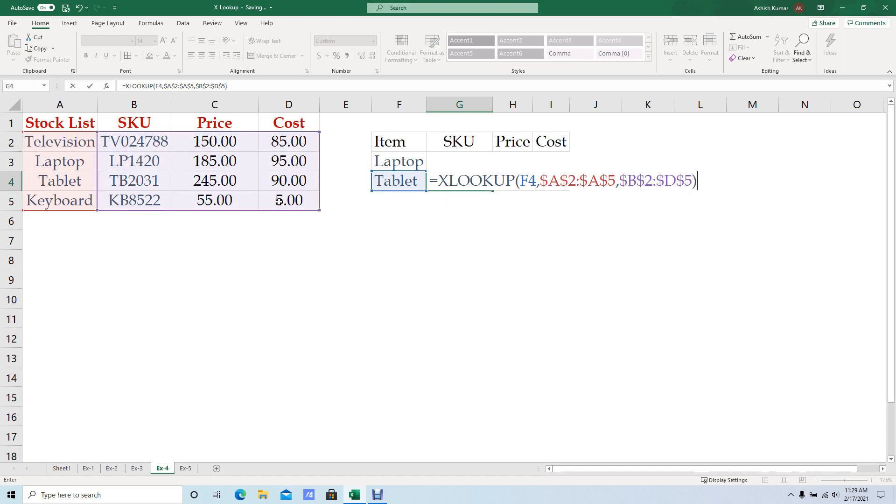
key(Return)
key(Up)
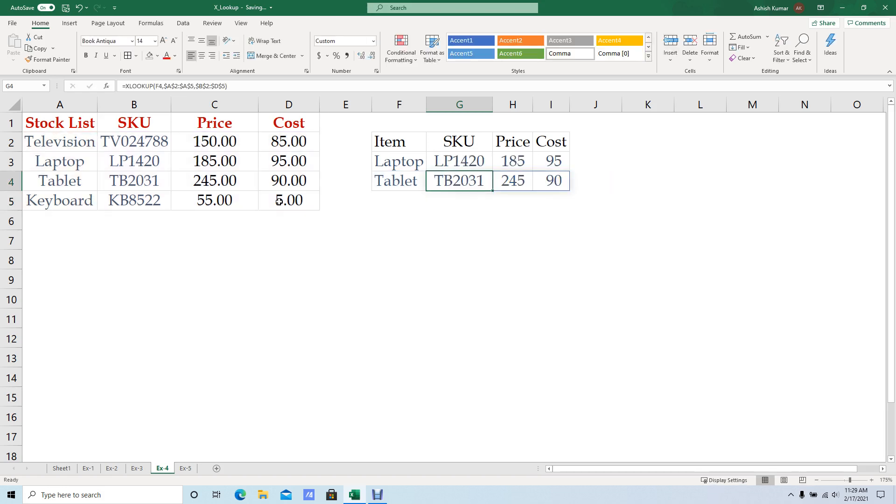
Compare the Tablet's SKU, price and cost in B4:D4 of the stock list with the lookup result starting in G4.
click(452, 214)
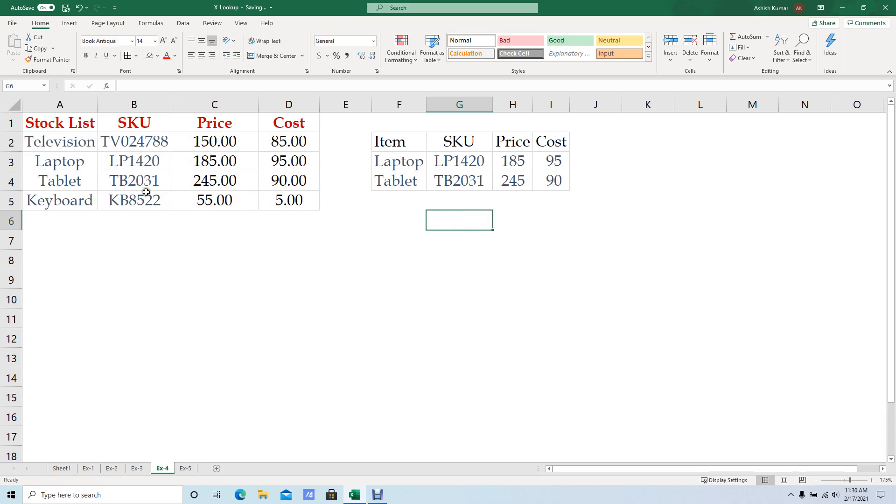
drag(124, 180, 181, 180)
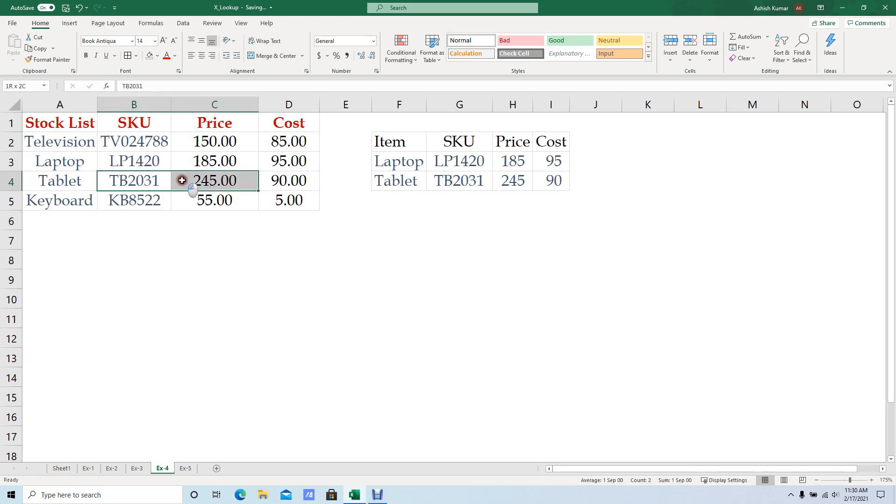
click(217, 181)
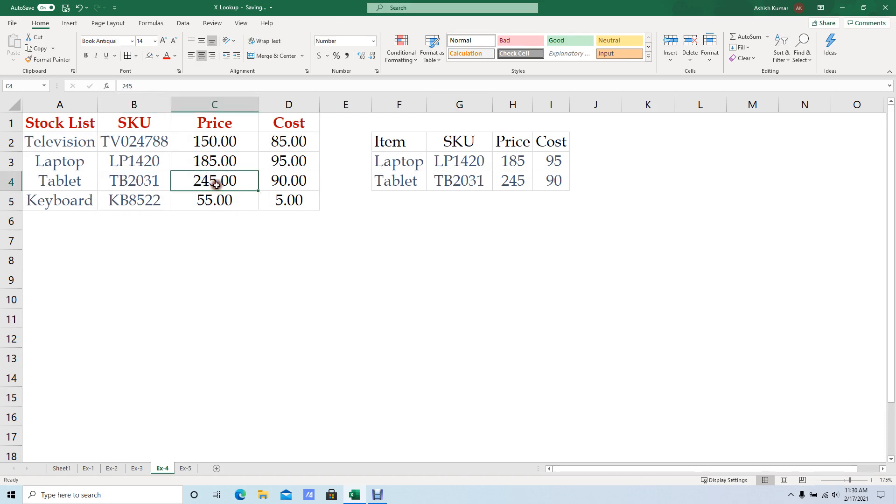
click(300, 180)
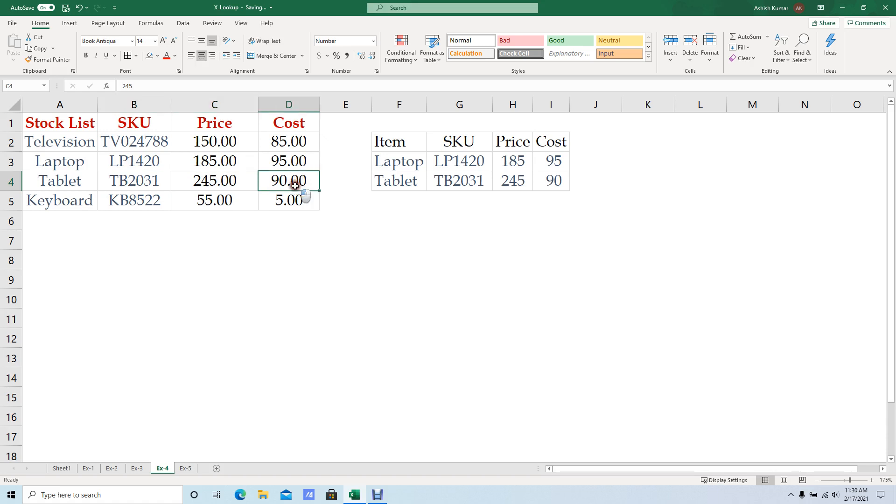
click(463, 187)
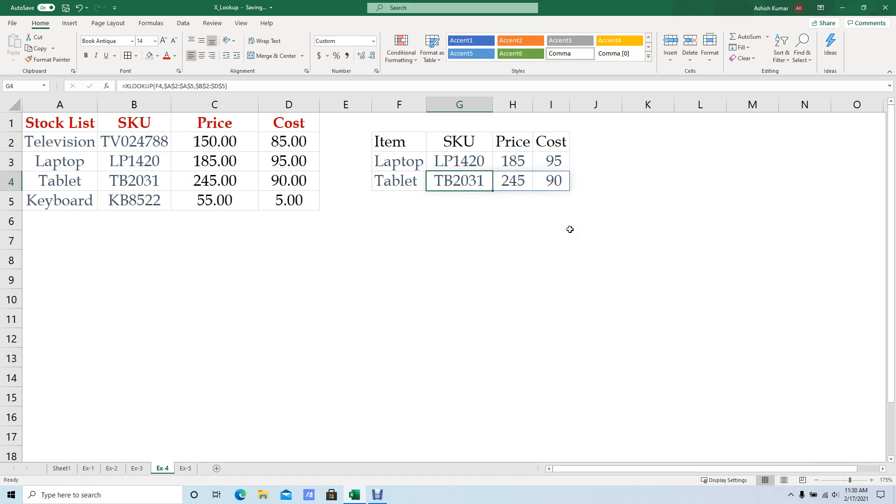
Inspect the formula behind each cell of the Tablet result range G4:I4.
key(F2)
key(Escape)
key(Right)
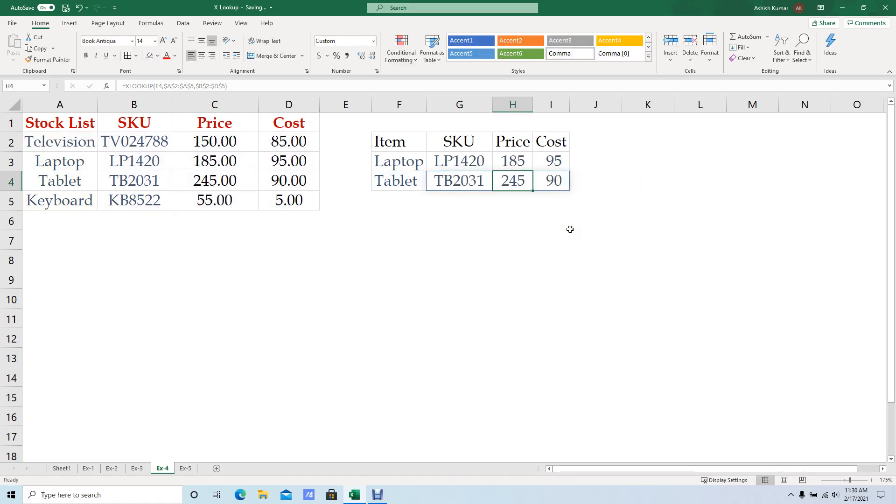
key(F2)
key(Escape)
key(Right)
key(F2)
key(Escape)
key(Left)
key(Down)
key(Left)
key(Up)
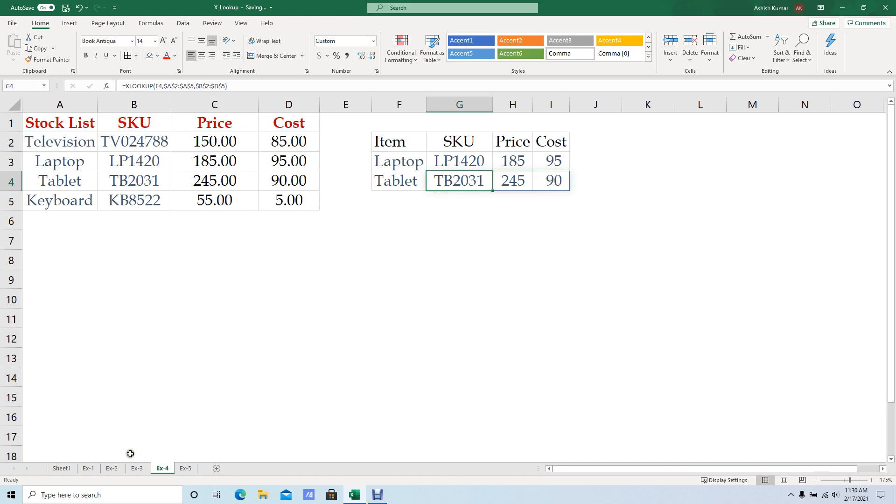
Return to Sheet1 and check the note in B16 about finding the last occurrence in the data.
click(61, 468)
click(91, 245)
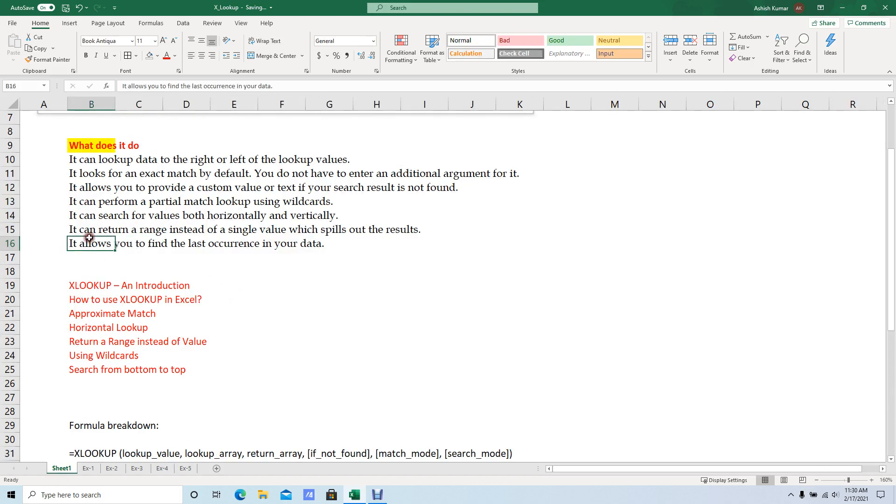
Go back to Ex-4 and check which cells of the Tablet result in G4:I4 hold an editable formula.
click(163, 469)
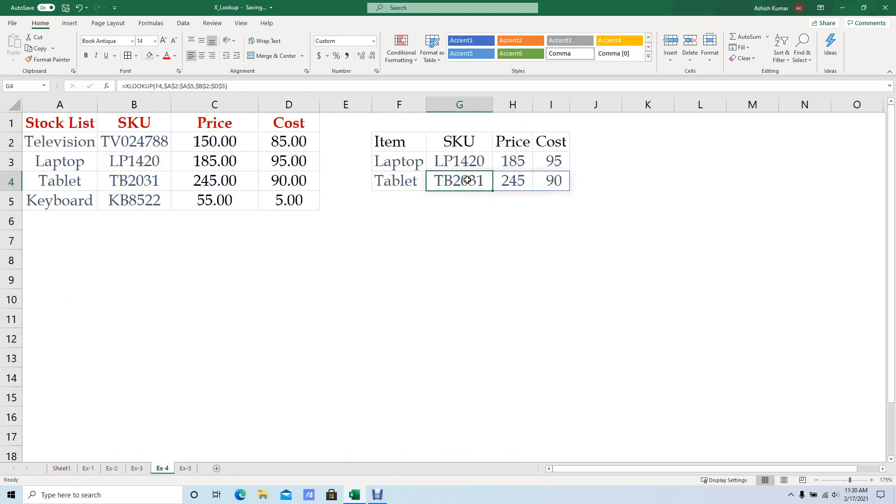
click(519, 181)
key(Right)
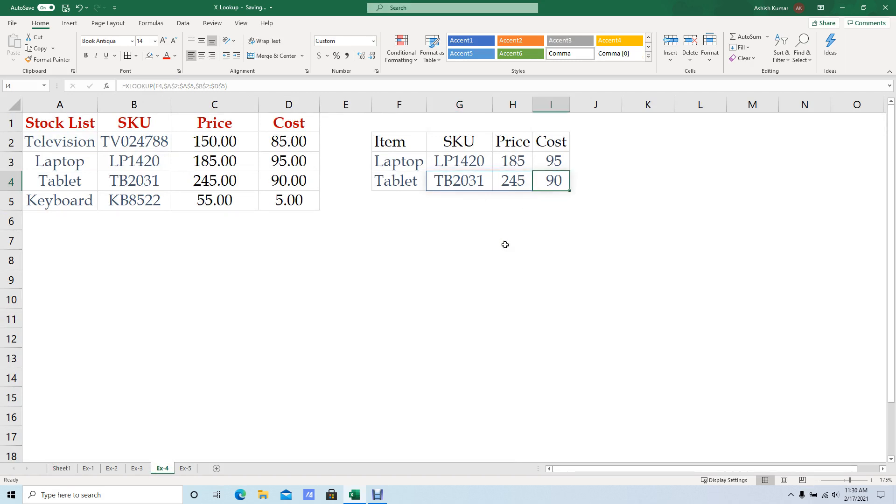
key(Left)
key(Left)
key(F2)
key(Escape)
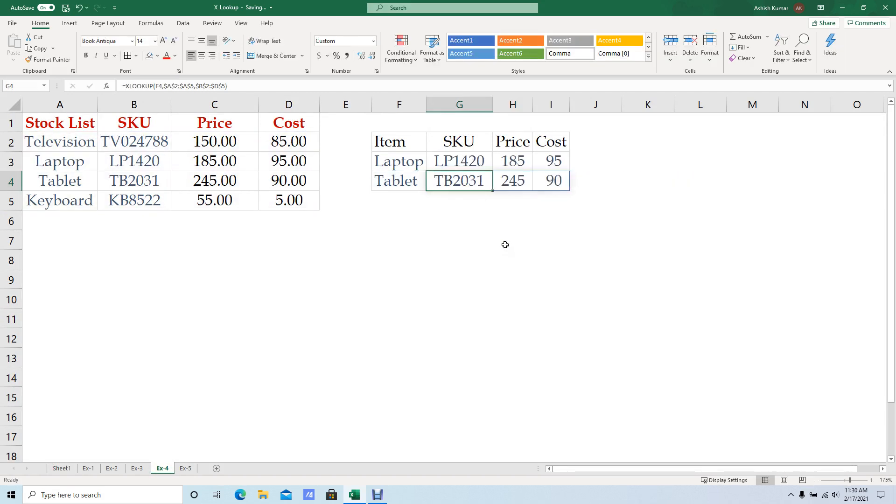
key(Right)
key(F2)
key(Escape)
key(Left)
key(Right)
key(F2)
key(Escape)
key(Right)
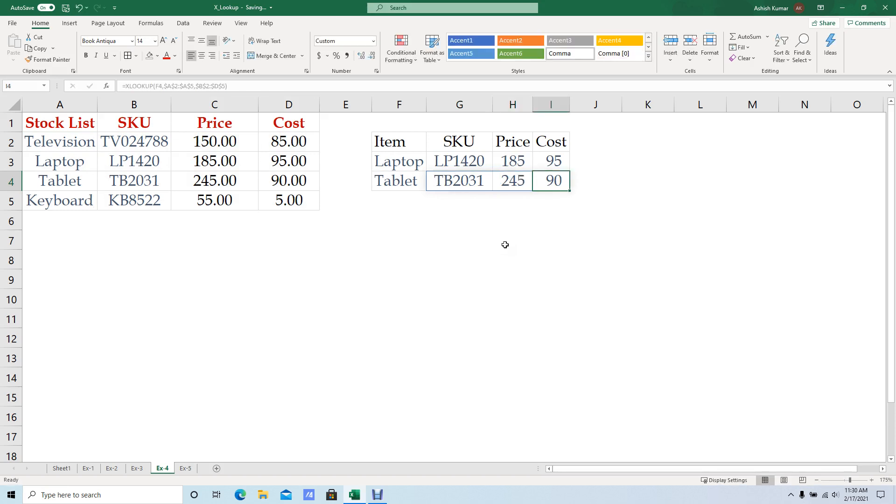
key(F2)
key(Escape)
Inspect the spilled Laptop results in row 3 and compare them with the source formula in G4.
key(Up)
key(Left)
key(F2)
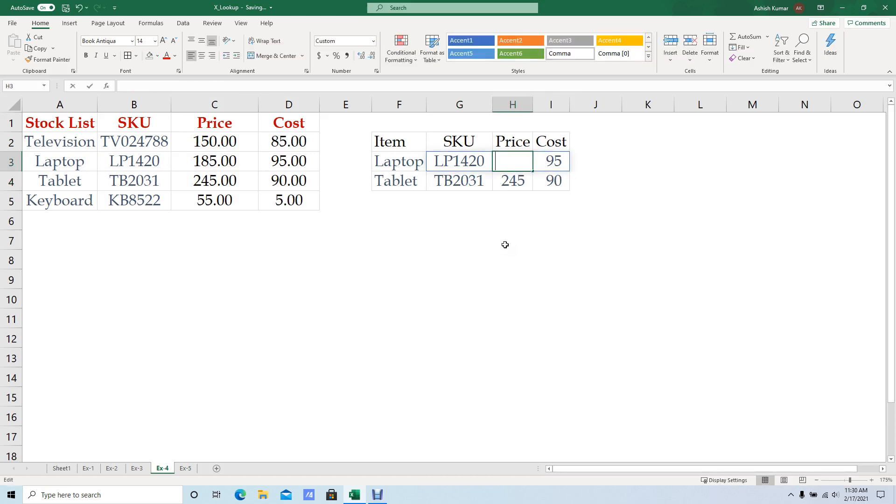
key(Escape)
key(Right)
key(Left)
key(Left)
key(Down)
key(Left)
key(Up)
key(Right)
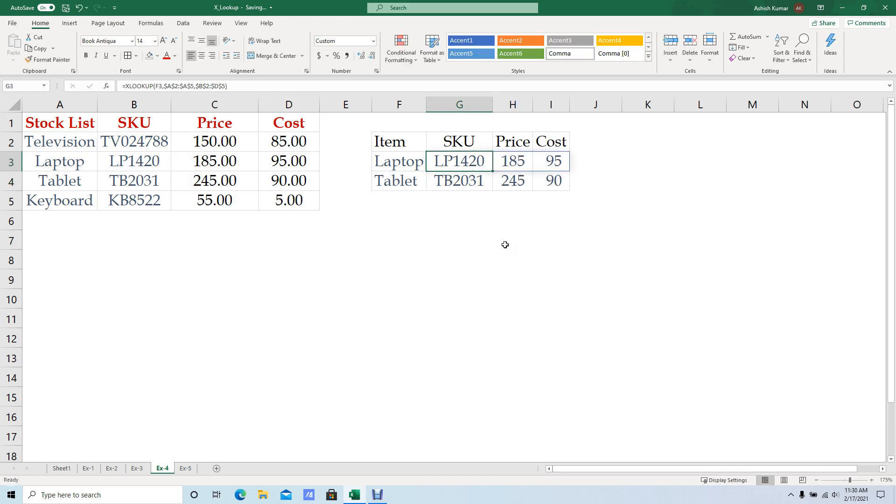
key(Down)
key(F2)
key(Escape)
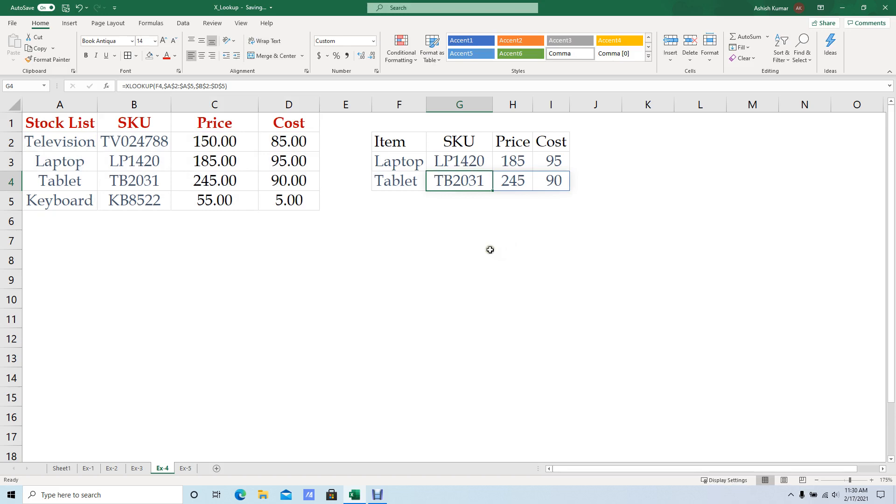
Open Ex-5 and review the wildcard search values and email results in D3:E4.
click(186, 469)
click(367, 181)
click(362, 163)
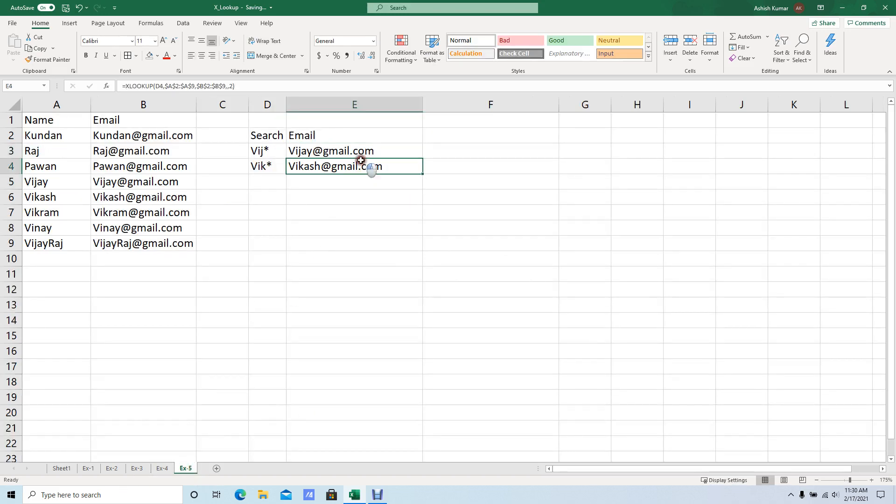
click(281, 146)
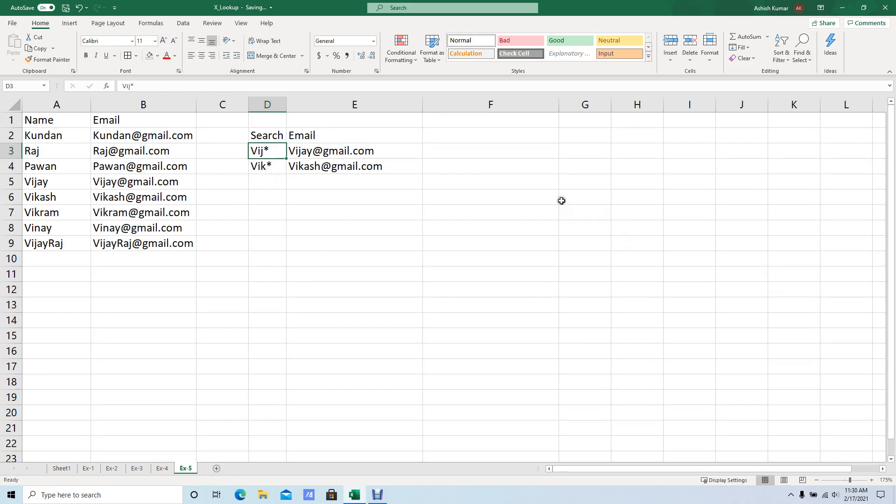
Enter the header Name in F1 and the entries A, B, C and D in F2:F5.
click(501, 125)
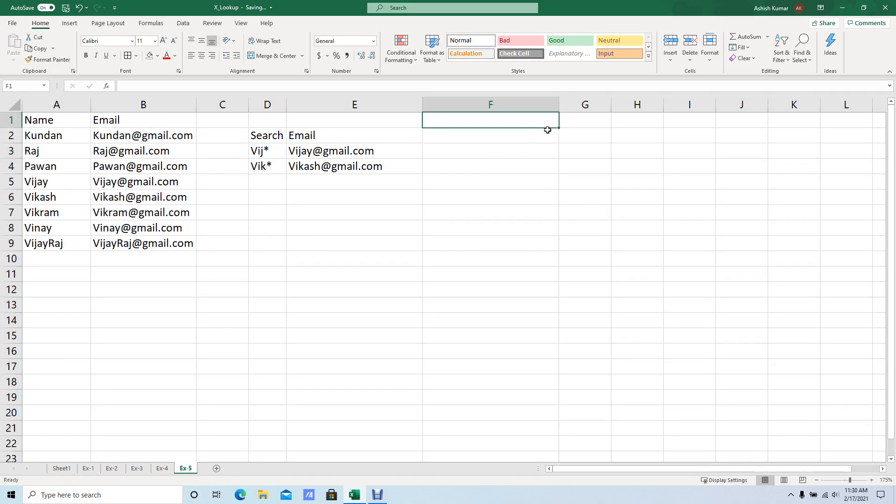
text(Name)
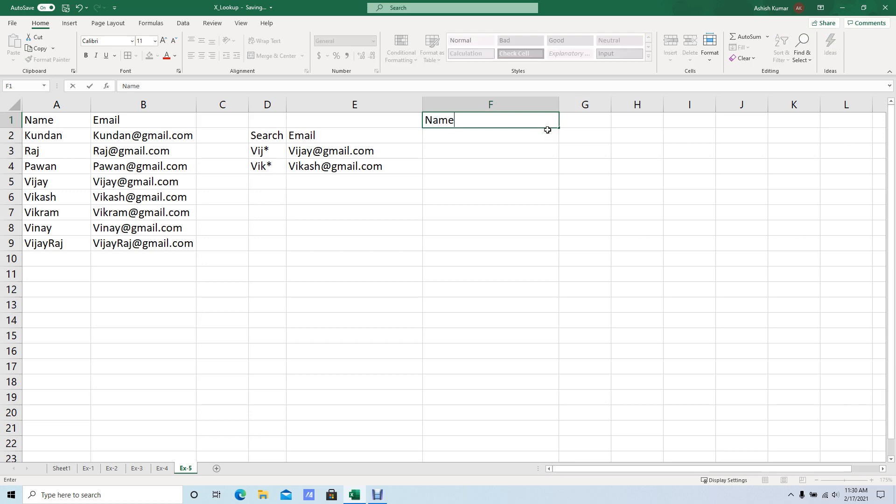
key(Return)
text(A)
key(Return)
text(B)
key(Return)
text(C)
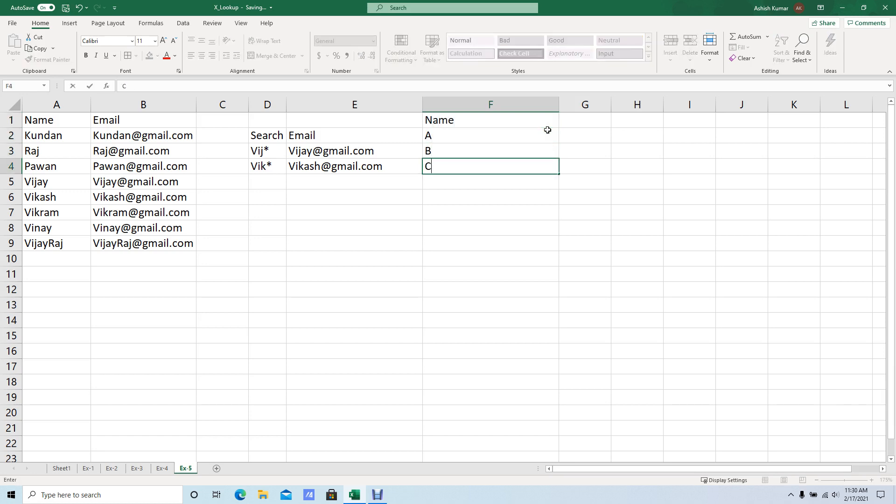
key(Return)
text(D)
key(Return)
Duplicate the entries of F2:F5 into F6:F9 so each name occurs twice.
key(Up)
key(Up)
key(Up)
key(Up)
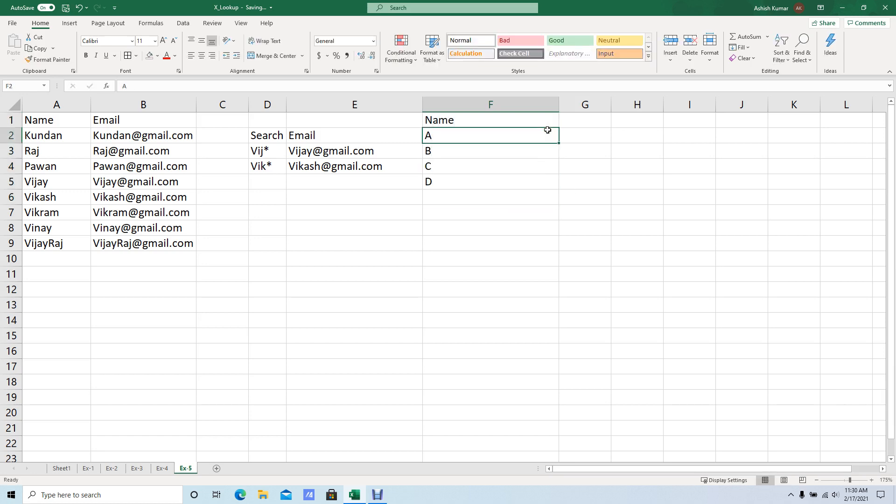
key(shift+Down)
key(shift+Down)
key(shift+Down)
key(ctrl+c)
key(Down)
key(Down)
key(Down)
Fill G2:G9 with the formula =RANDBETWEEN(10,99).
key(Down)
key(ctrl+v)
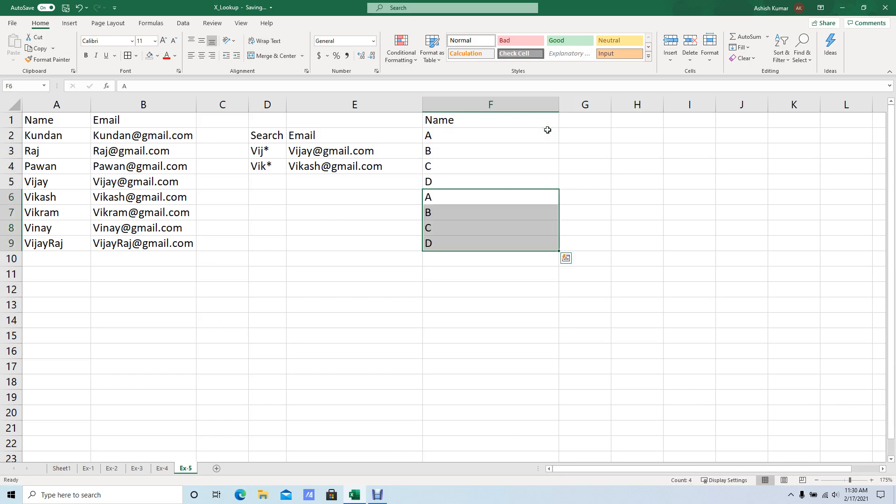
key(Escape)
key(ctrl+Up)
key(Right)
key(Down)
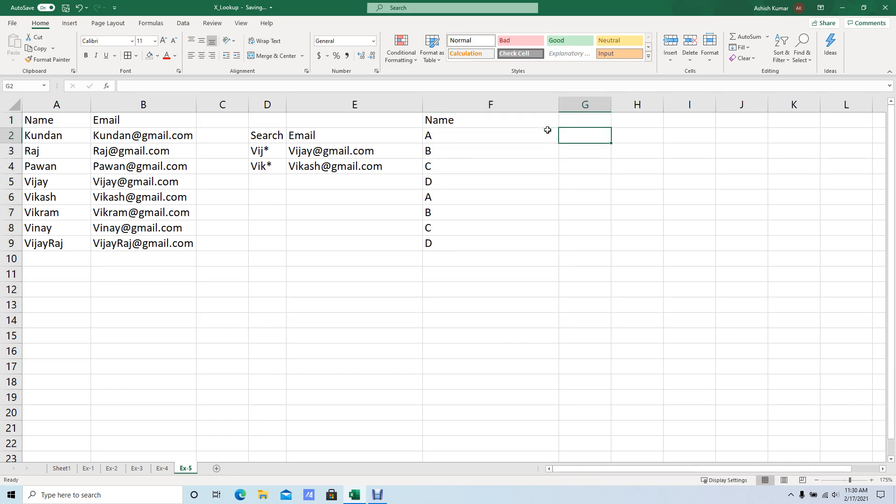
text(=ra)
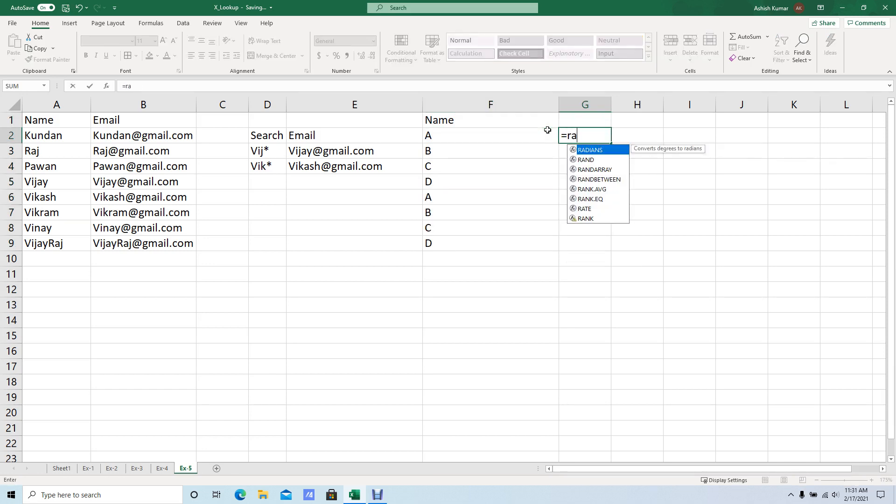
key(Down)
key(Tab)
text(1)
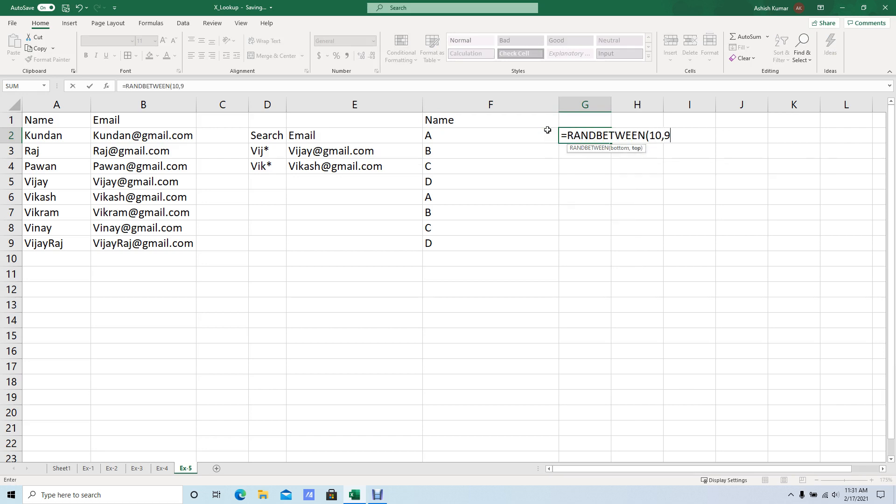
click(548, 130)
key(ctrl+d)
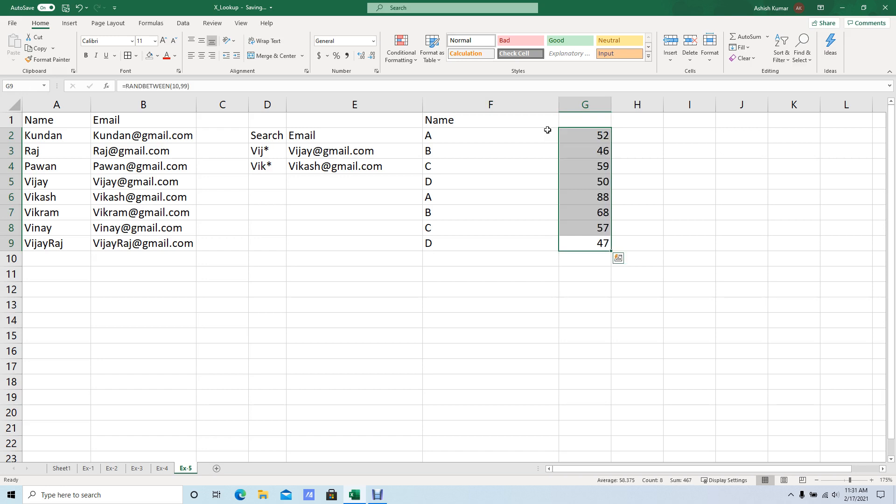
Replace the random-number formulas in G2:G9 with their static values.
key(ctrl+c)
key(alt+e)
key(s)
key(v)
key(Return)
key(Escape)
Enter the header Data in G1 above the numbers.
key(Up)
key(Up)
key(Up)
key(Up)
key(Up)
key(Up)
key(Up)
key(Up)
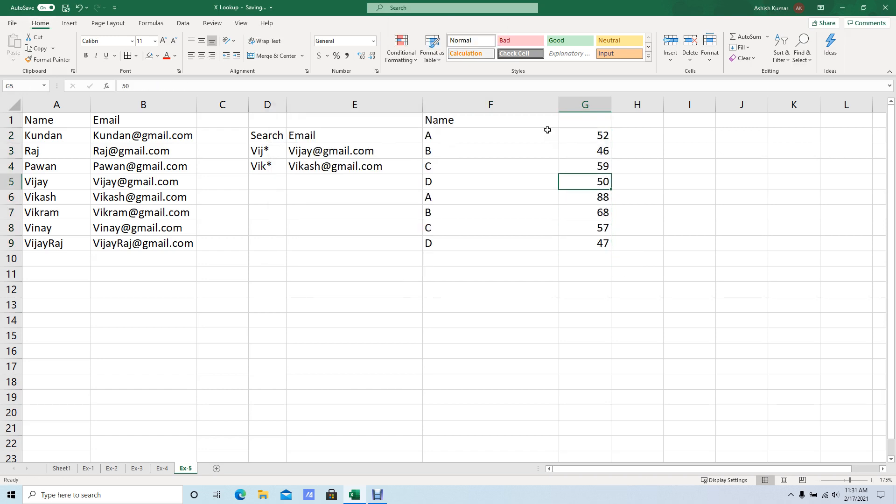
text(Data)
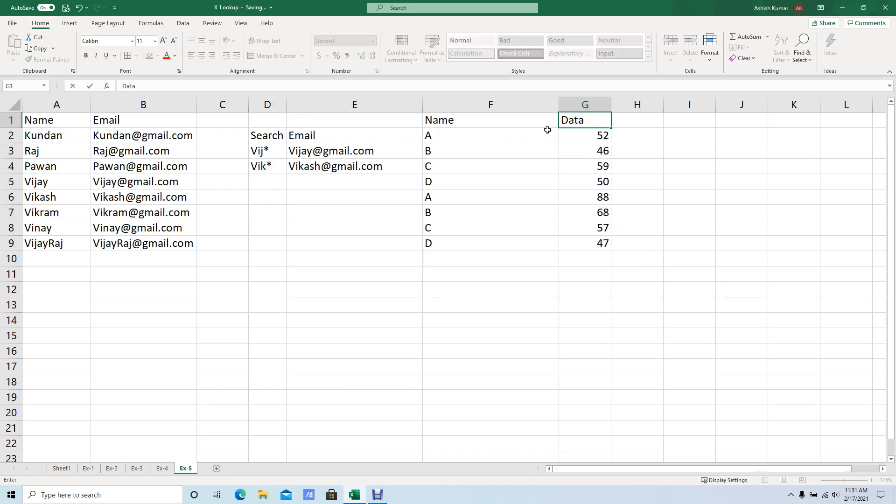
Autofit the widths of columns F and G to the contents of the Name and Data table.
key(Left)
key(shift+Right)
key(ctrl+shift+Down)
key(alt+h)
key(o)
key(i)
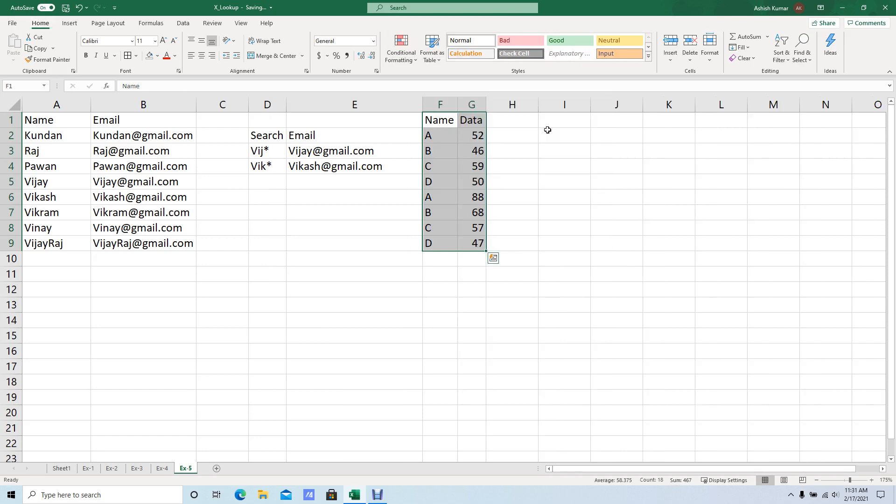
Compare the two occurrences of A in F2 and F6 and their neighbouring values in the Data column.
key(Down)
key(Right)
key(Right)
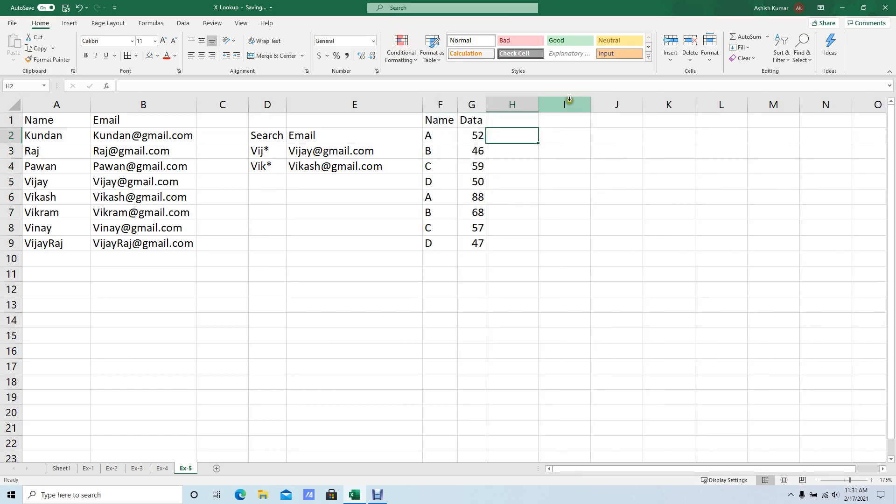
click(444, 197)
ctrl+click(444, 141)
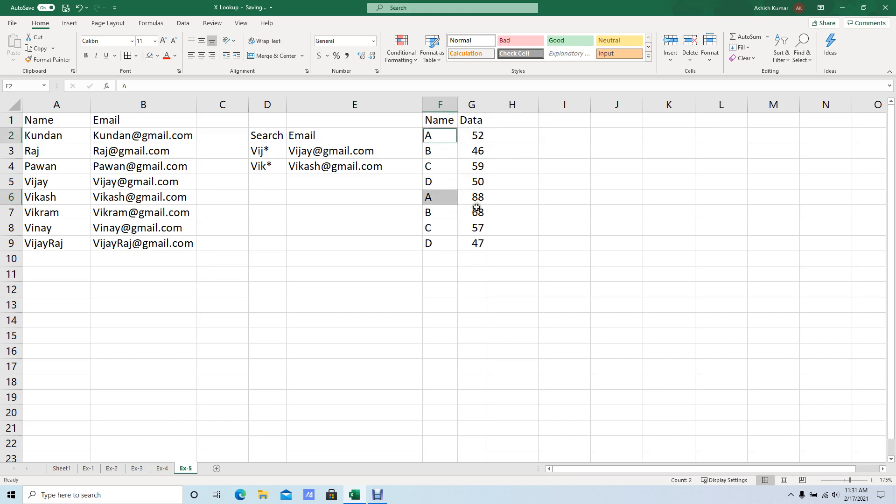
click(472, 213)
click(441, 196)
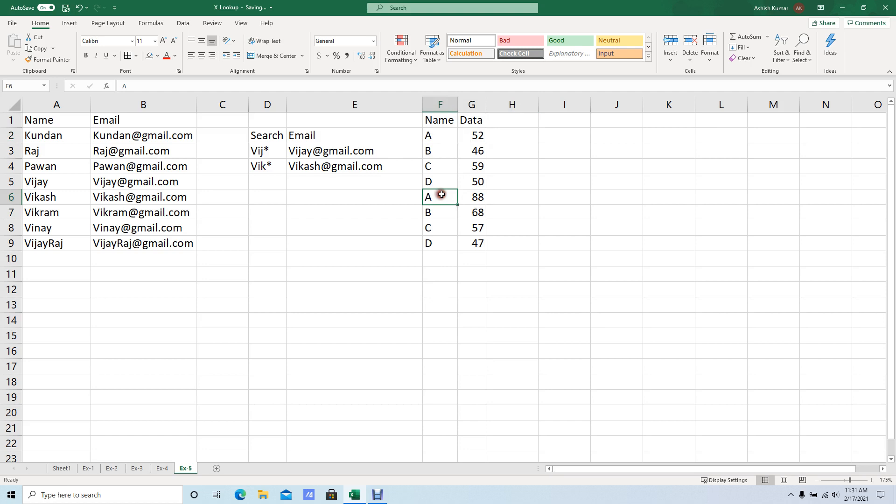
click(470, 135)
key(Down)
key(Down)
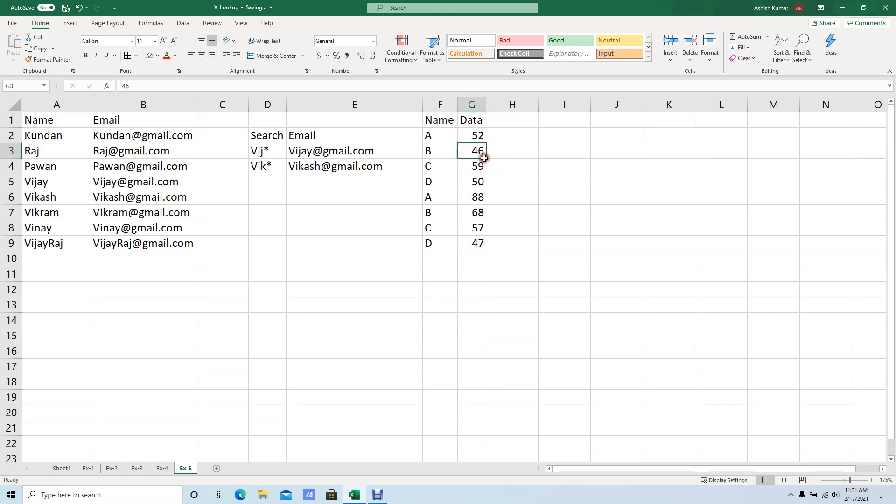
Copy the Name header and the entry A from F1:F2 to J1:J2.
key(Up)
key(Up)
key(Left)
key(shift+Up)
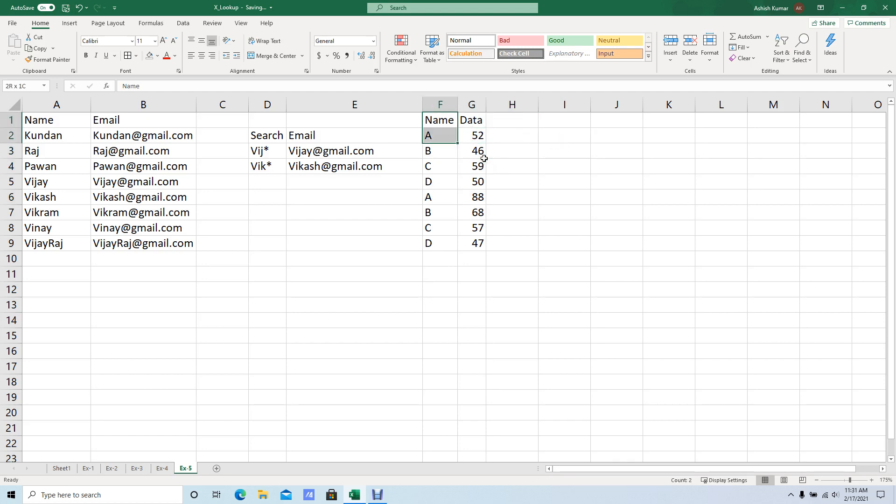
key(ctrl+c)
key(Right)
key(Right)
key(Right)
key(Right)
key(Up)
key(ctrl+v)
Enter B in J3 as the second lookup name.
key(Down)
key(Down)
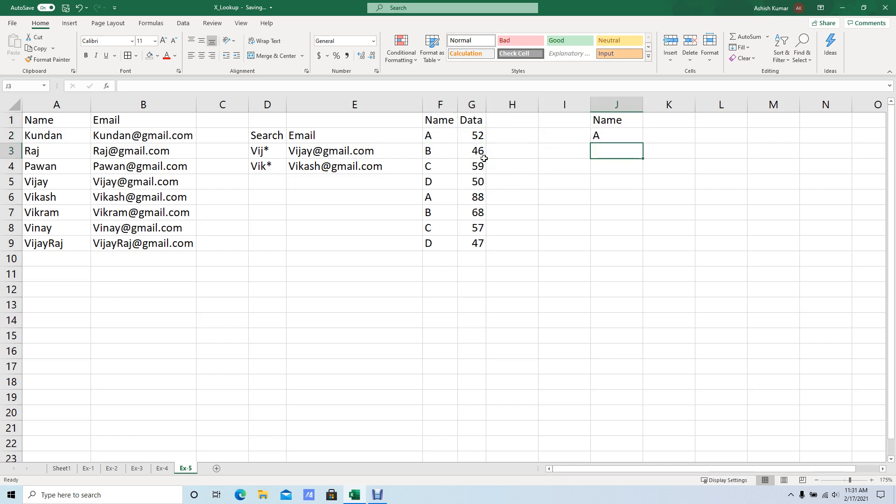
key(Up)
key(Down)
text(B)
key(Return)
Start an XLOOKUP formula in K2 with J2 as the lookup value.
key(Up)
key(Up)
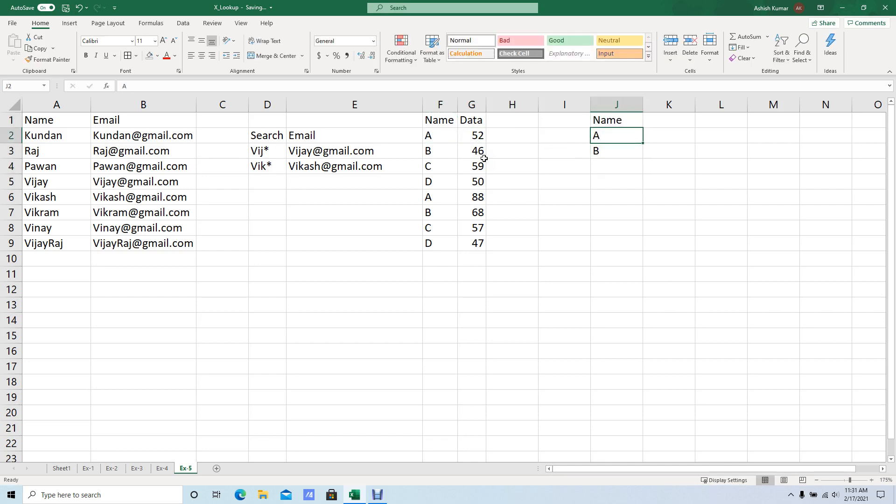
key(Right)
text(=xl)
key(Tab)
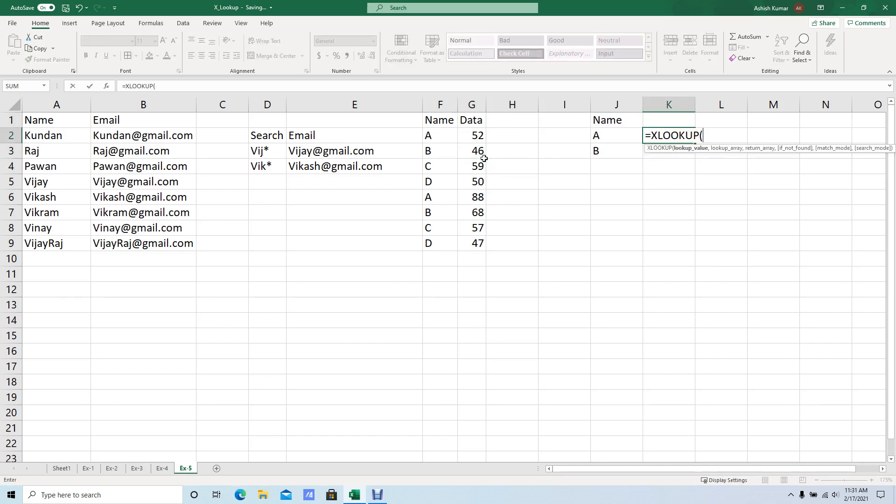
click(602, 135)
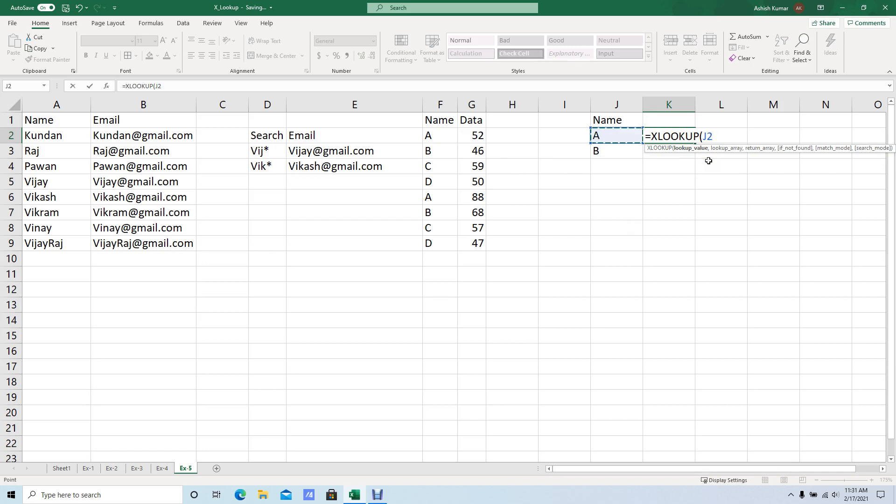
text(,)
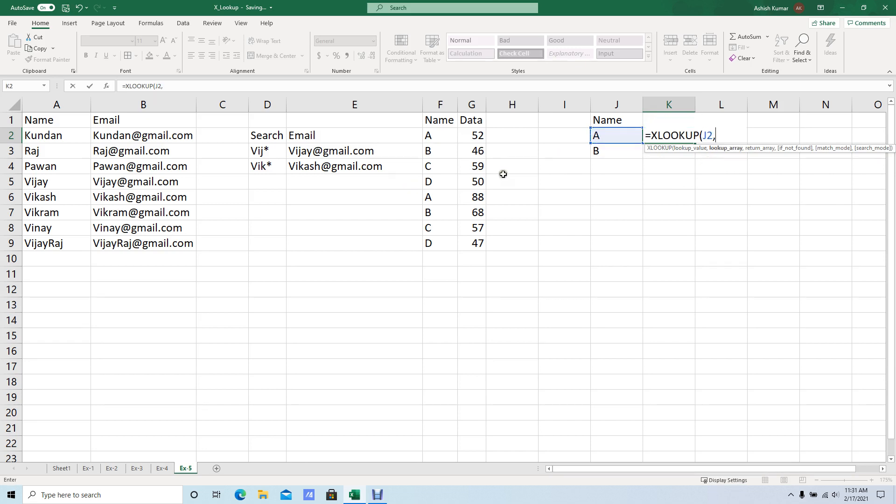
Add $F$2:$F$9 as lookup array and $G$2:$G$9 as return array to the K2 formula.
drag(438, 135, 441, 243)
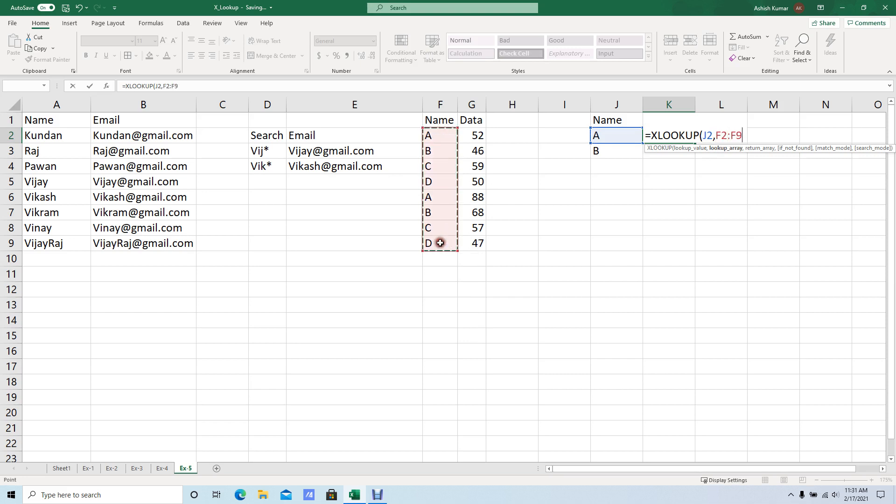
key(F4)
text(,)
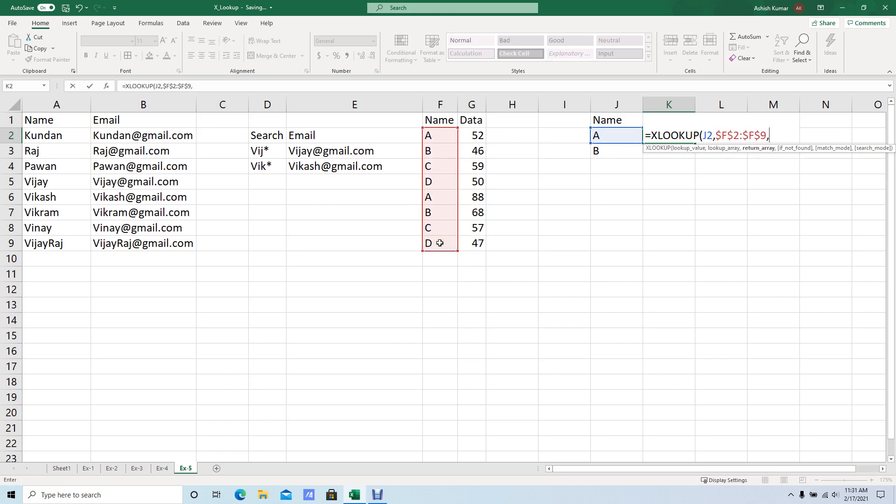
drag(472, 135, 472, 243)
key(F4)
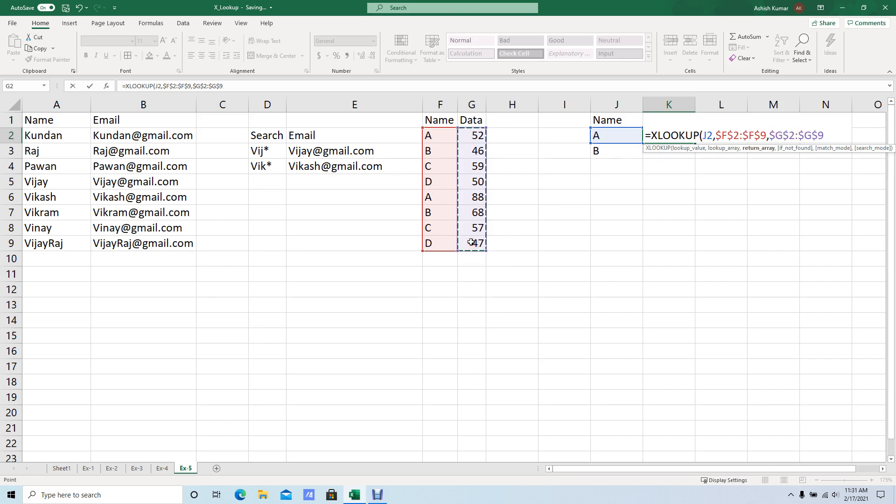
text(,)
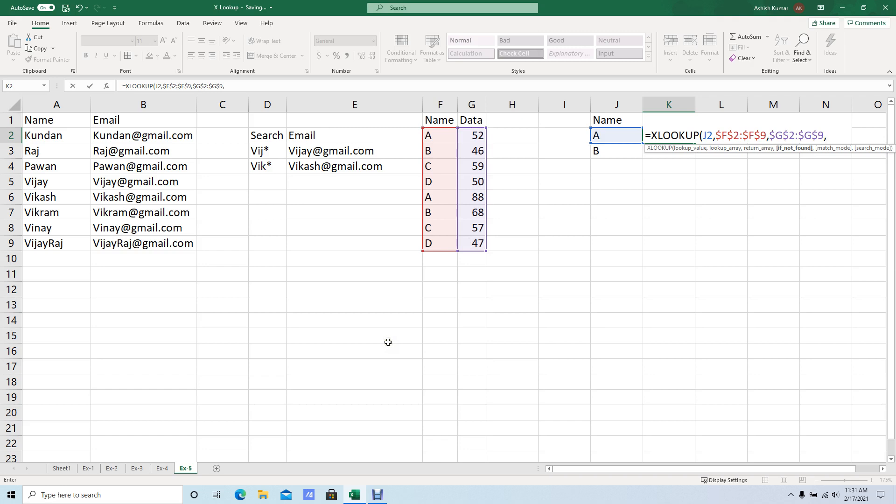
text(,)
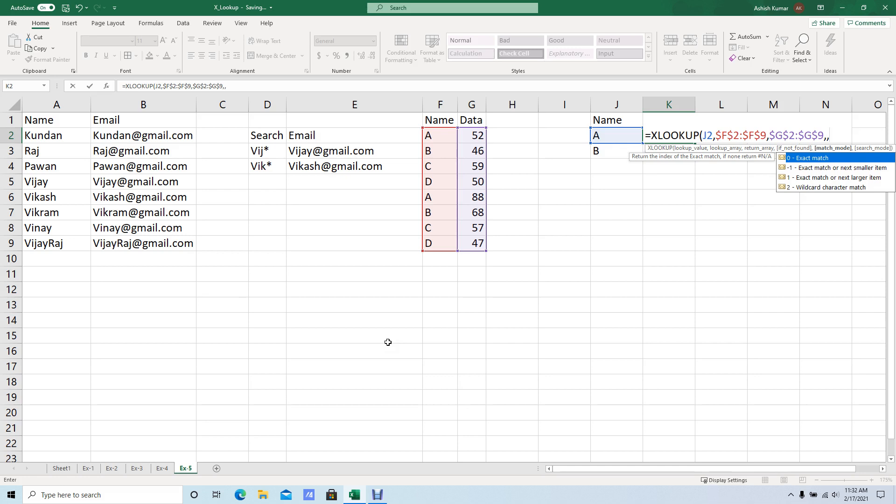
Complete the K2 formula with if_not_found and match_mode left empty and search mode 1 for first-to-last.
text(,)
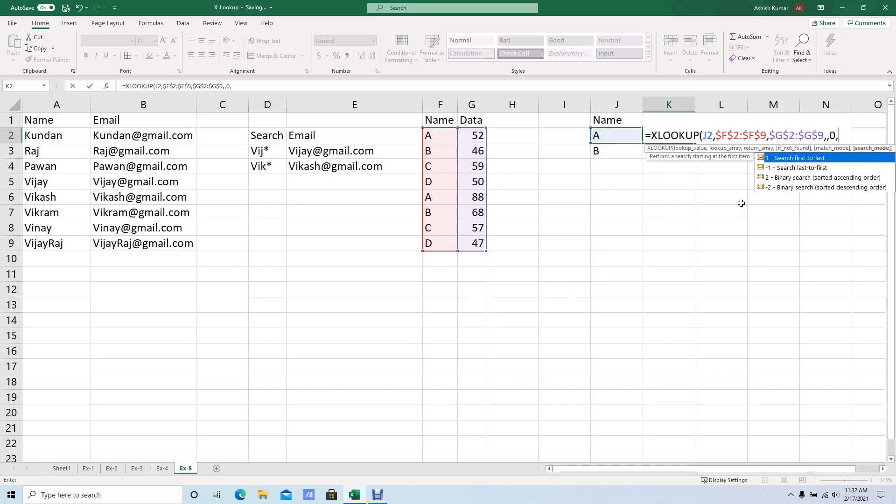
key(BackSpace)
key(BackSpace)
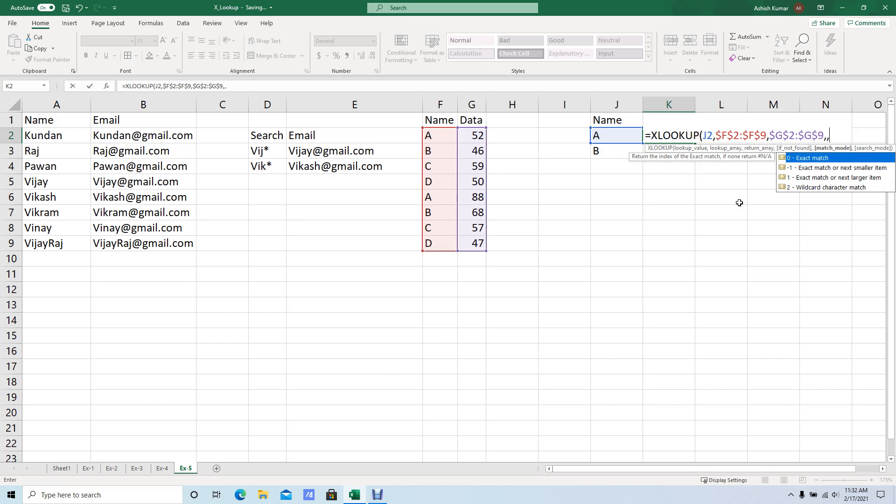
text(,)
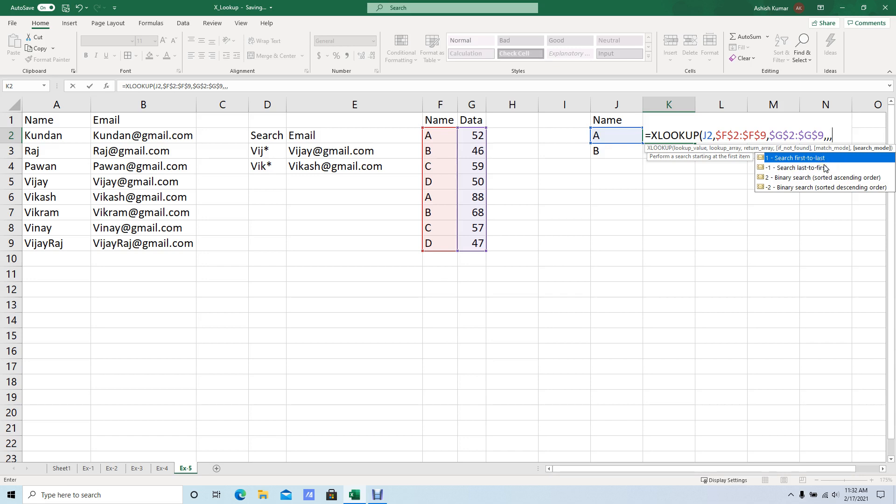
text())
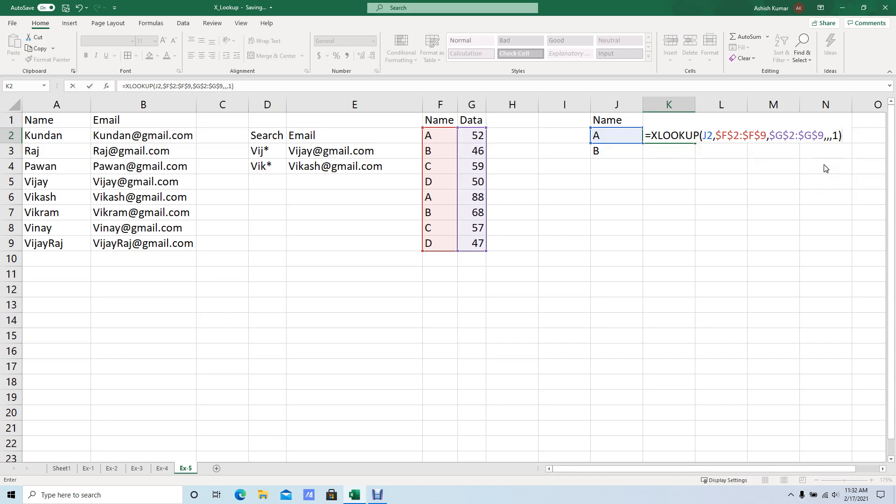
key(Return)
Fill the K2 formula down to K3.
key(Up)
key(shift+Down)
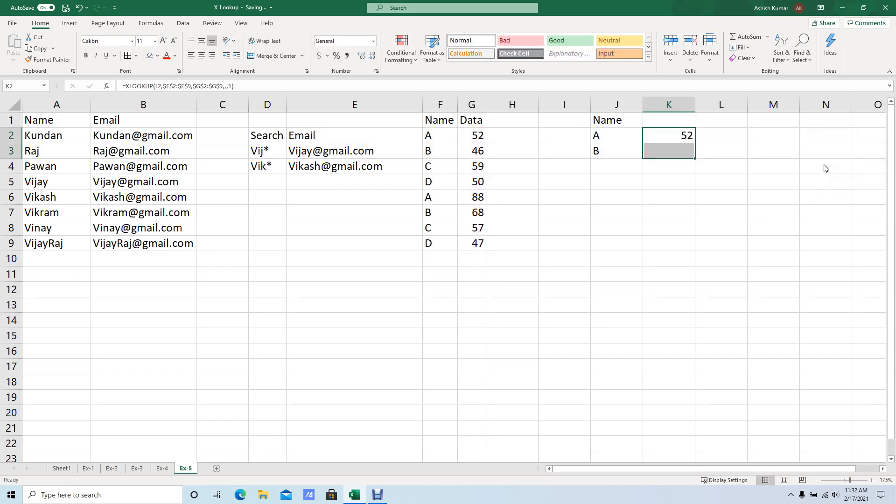
key(ctrl+d)
Compare the lookup results in K2:K3 with the first A and B rows in F2:G3.
key(shift+Up)
key(F2)
key(Escape)
key(Left)
key(Left)
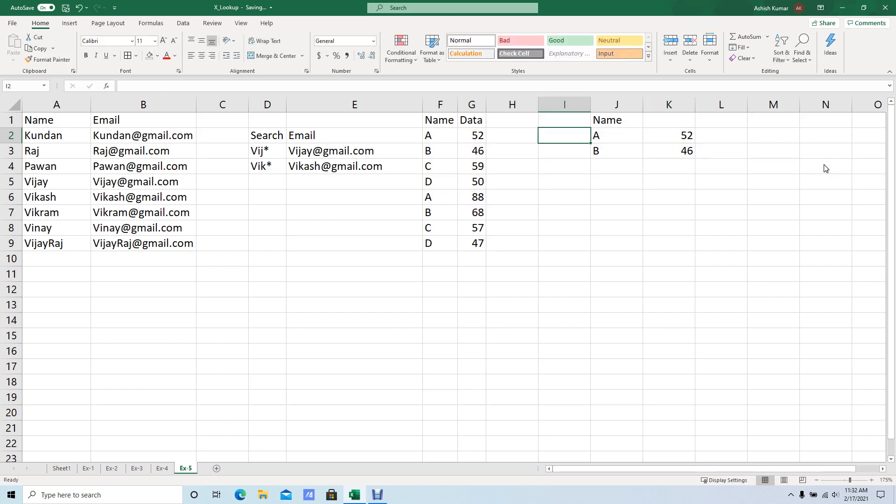
key(Right)
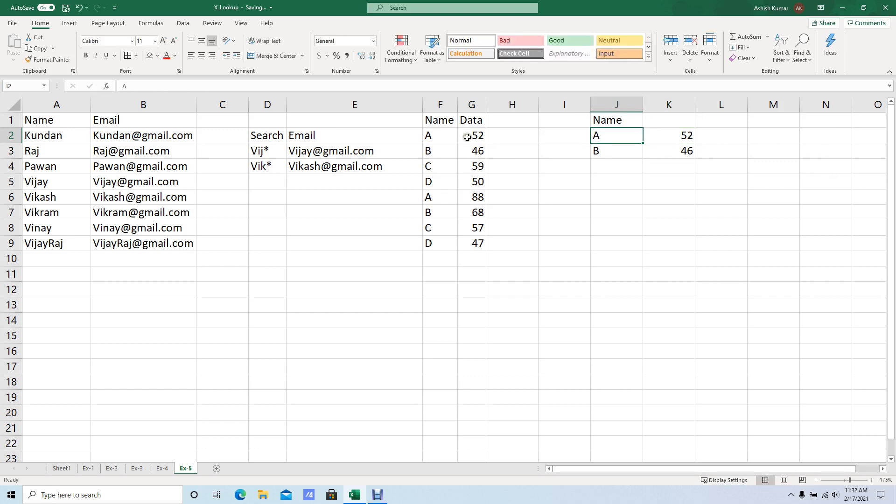
drag(470, 135, 442, 137)
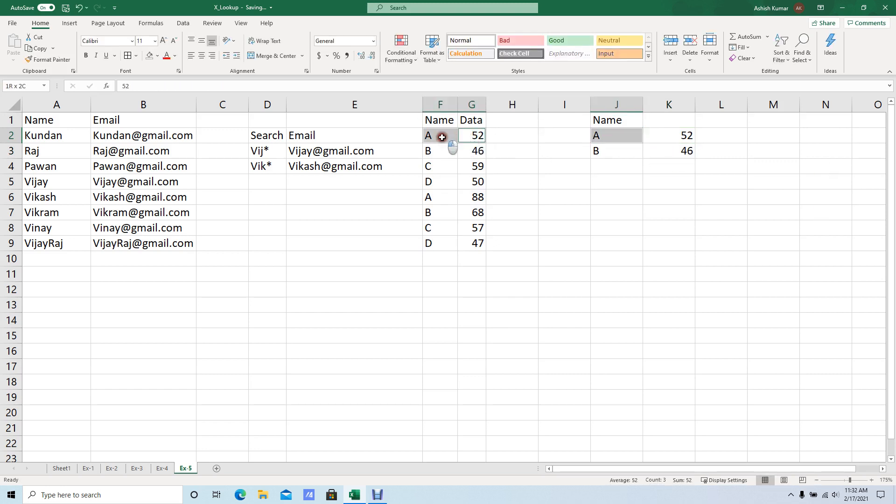
click(628, 161)
drag(427, 153, 464, 152)
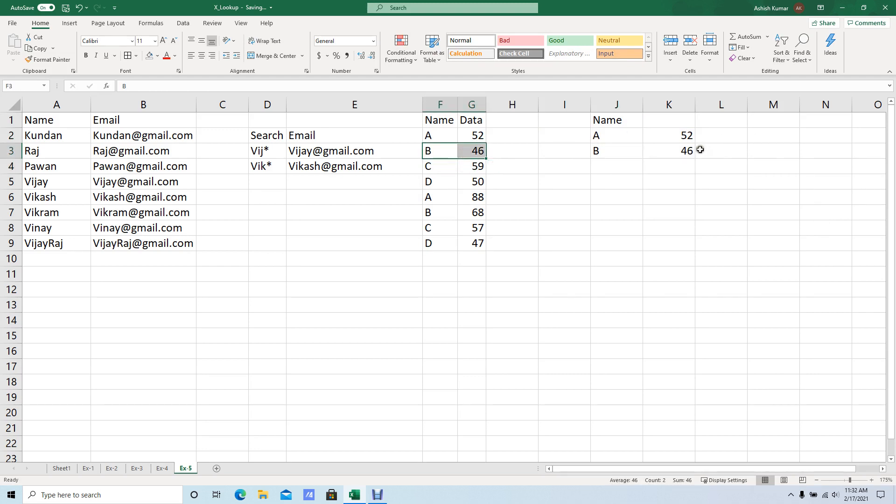
Enter 1 in K1 and 2 in L1 as headers for the two lookup result columns.
click(680, 122)
text(F-1)
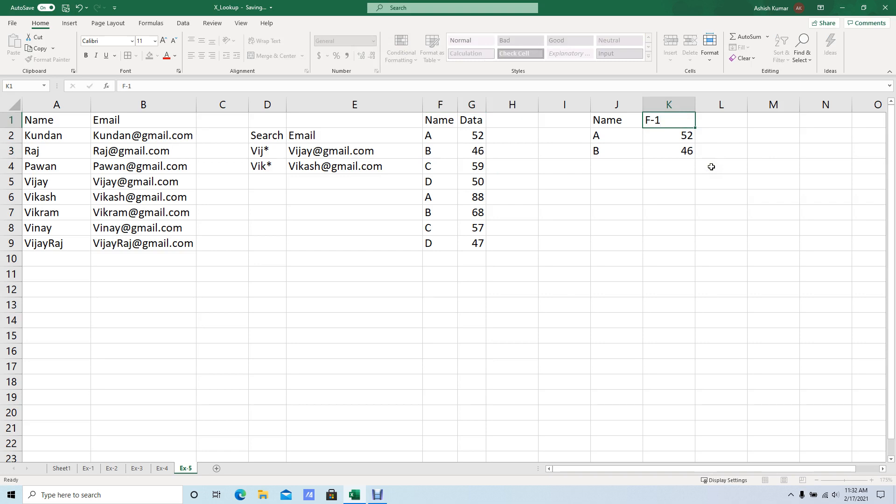
key(ctrl+Return)
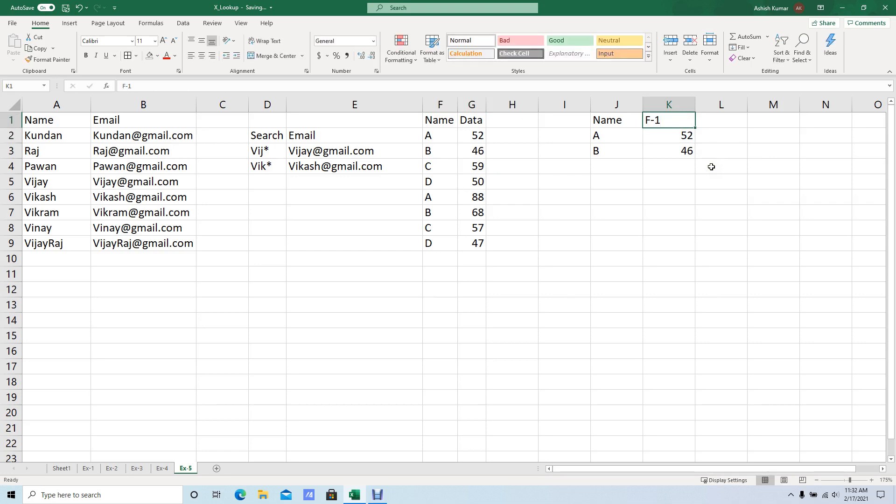
text(1)
key(ctrl+Return)
key(Right)
text(2)
key(ctrl+Return)
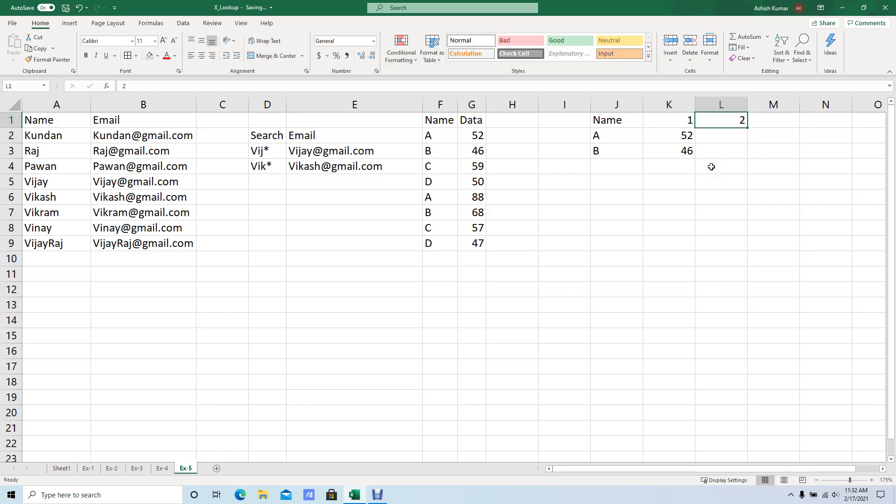
Start an XLOOKUP formula in L2 with J2 as the lookup value.
key(Down)
text(=)
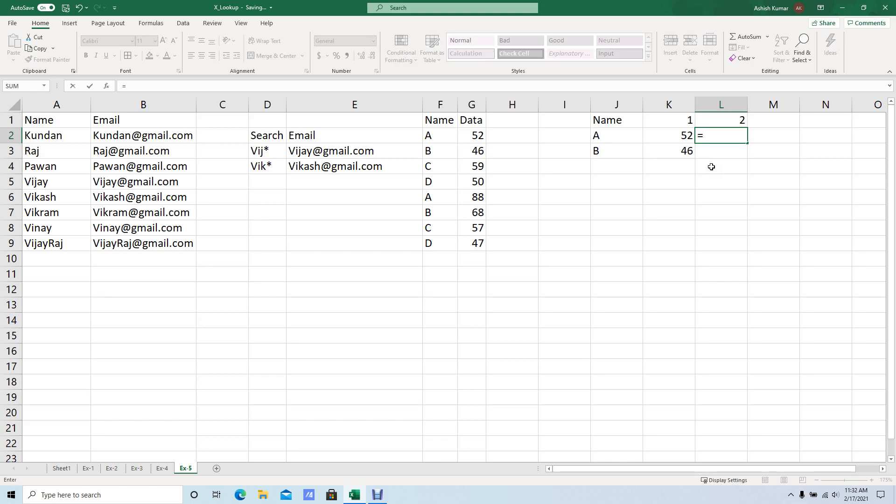
text(xl)
key(Tab)
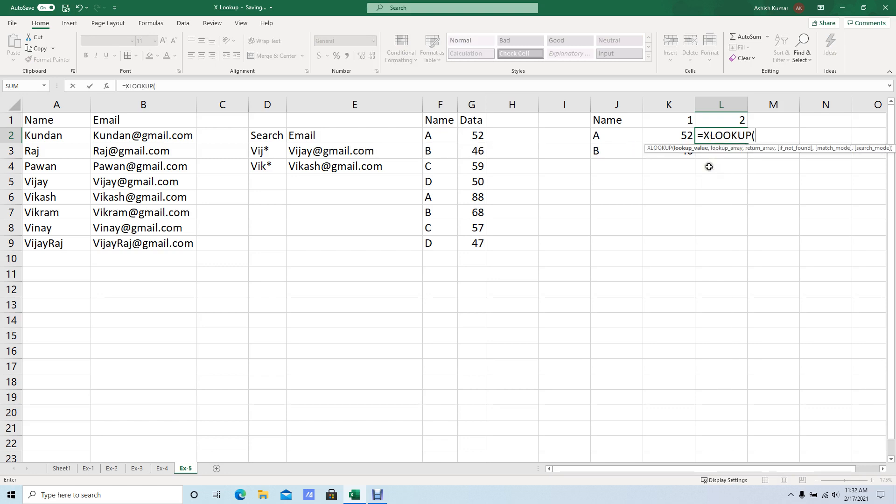
click(617, 142)
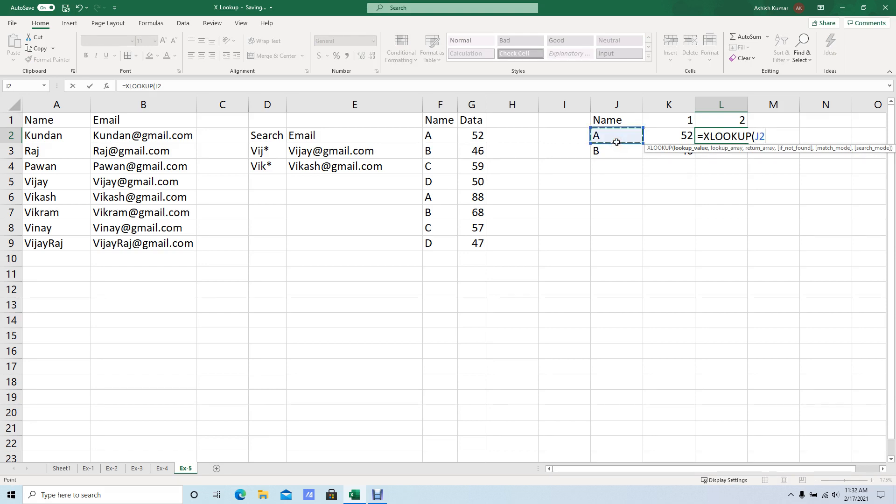
text(,)
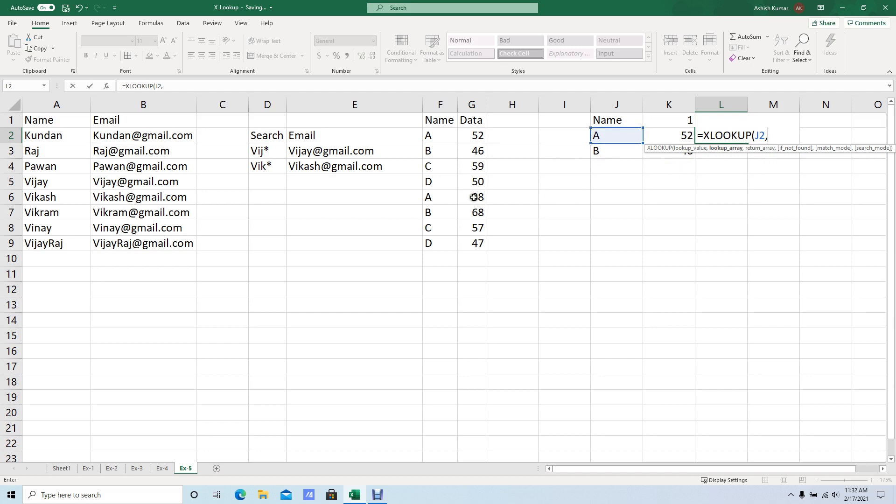
Add $F$2:$F$9 as lookup array and $G$2:$G$9 as return array to the L2 formula.
drag(440, 138, 444, 244)
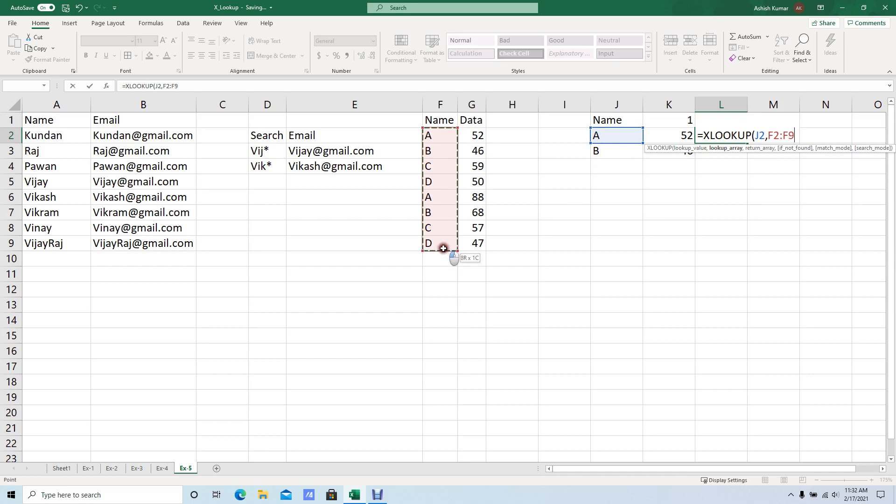
key(F4)
text(,)
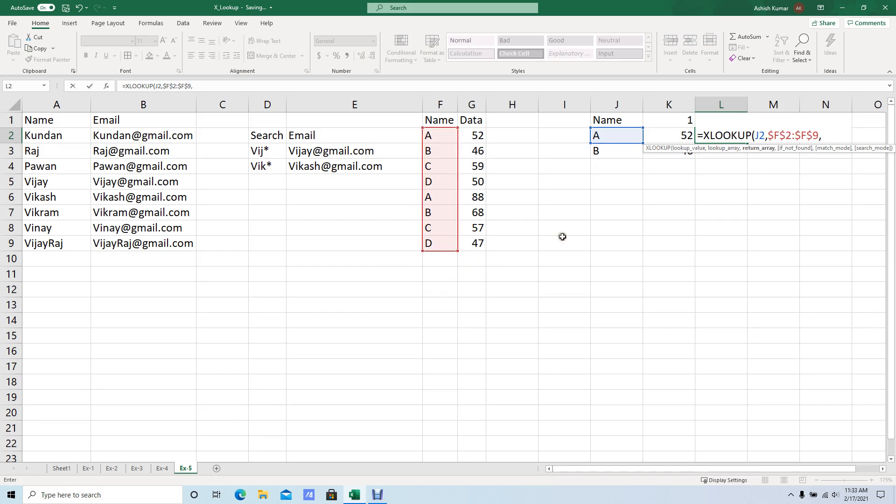
drag(484, 144, 483, 244)
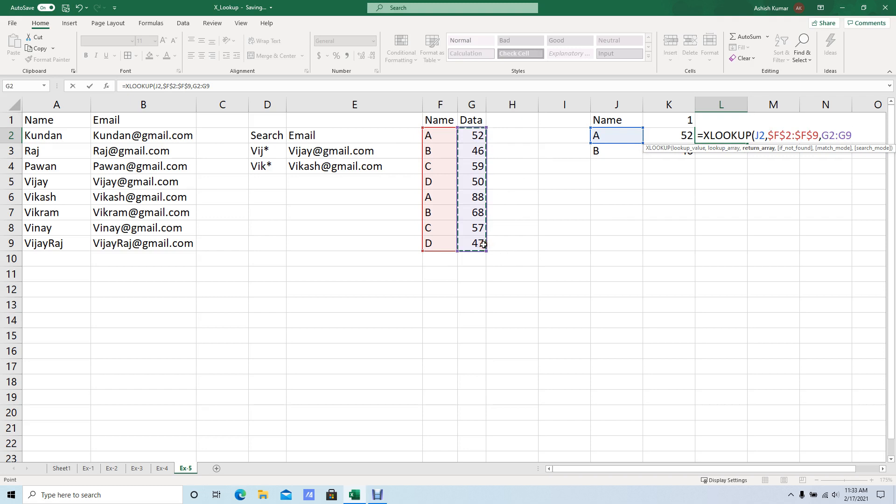
key(F4)
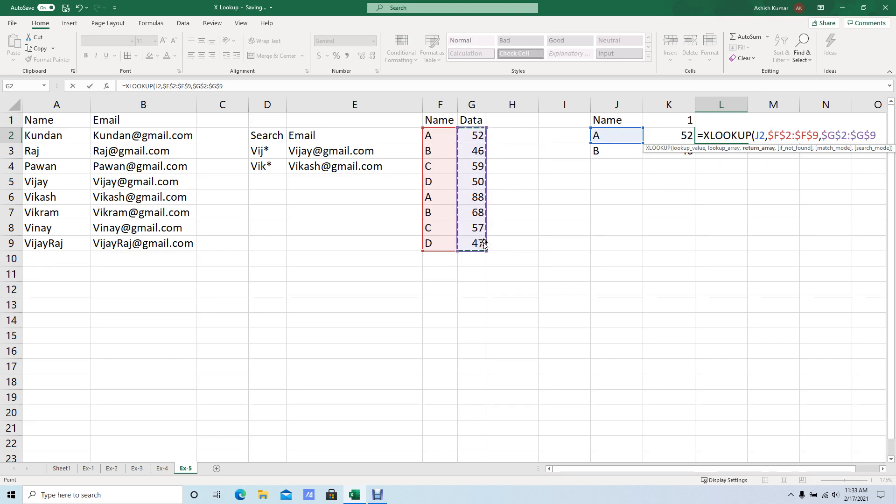
Complete the L2 formula with if_not_found and match_mode left empty and search mode -1 for last-to-first.
text(,,)
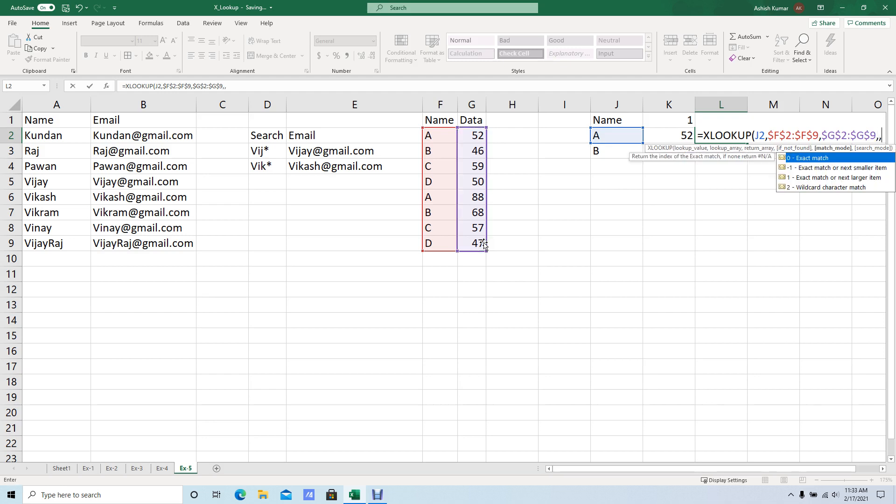
text(,)
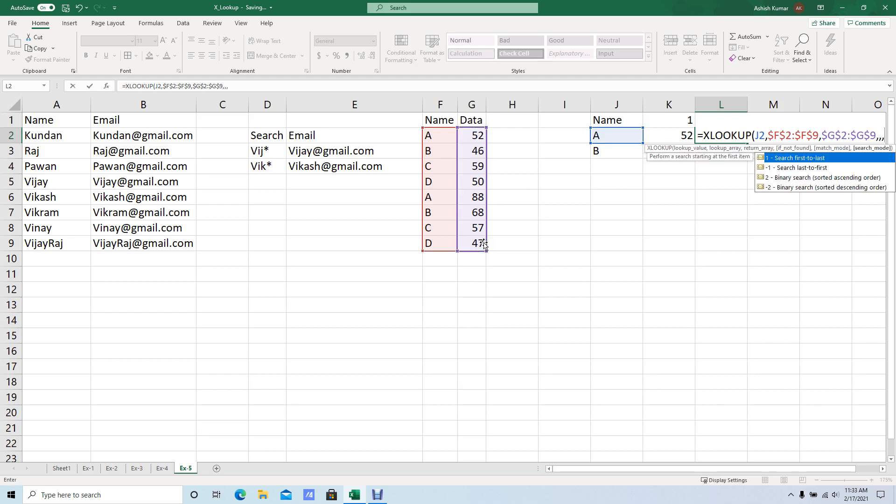
text(-1)
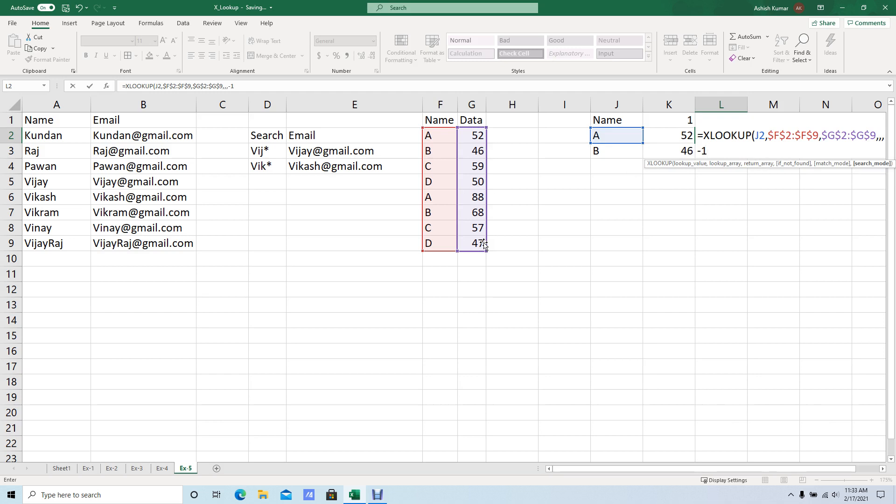
key(BackSpace)
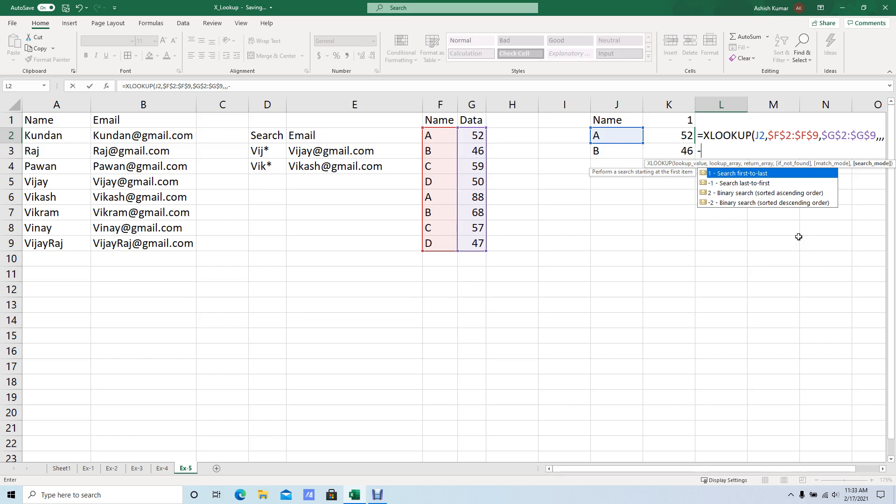
text(1)
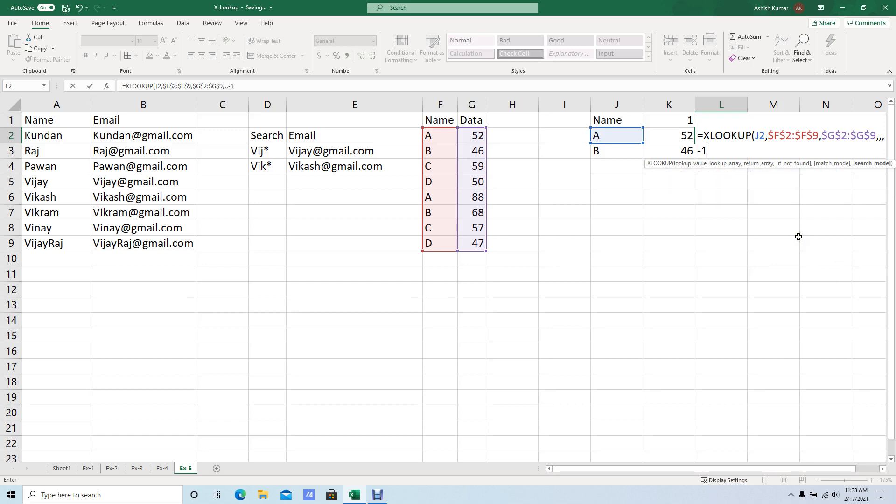
text())
key(Return)
Fill the L2 formula down to L3.
key(Up)
key(shift+Down)
key(ctrl+d)
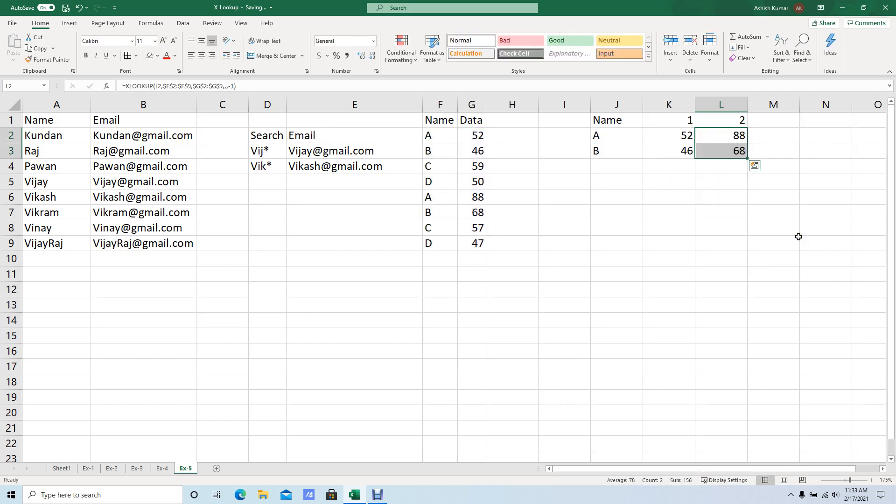
Compare the results in L2:L3 with the last A and B rows of the Name and Data table.
key(Down)
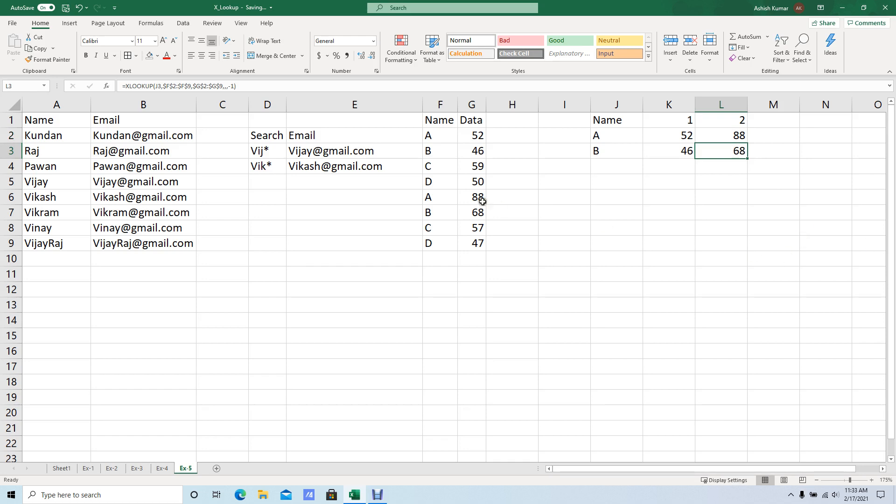
drag(429, 197, 477, 198)
drag(433, 248, 477, 200)
click(735, 137)
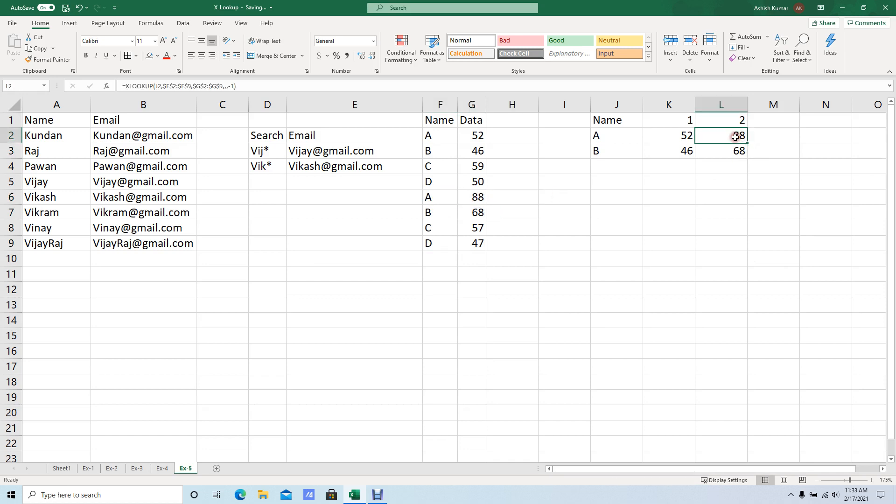
click(735, 150)
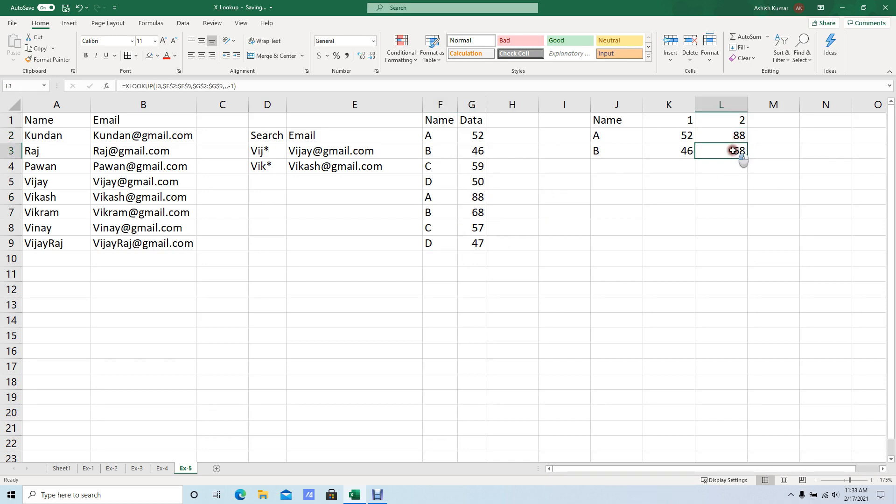
click(633, 215)
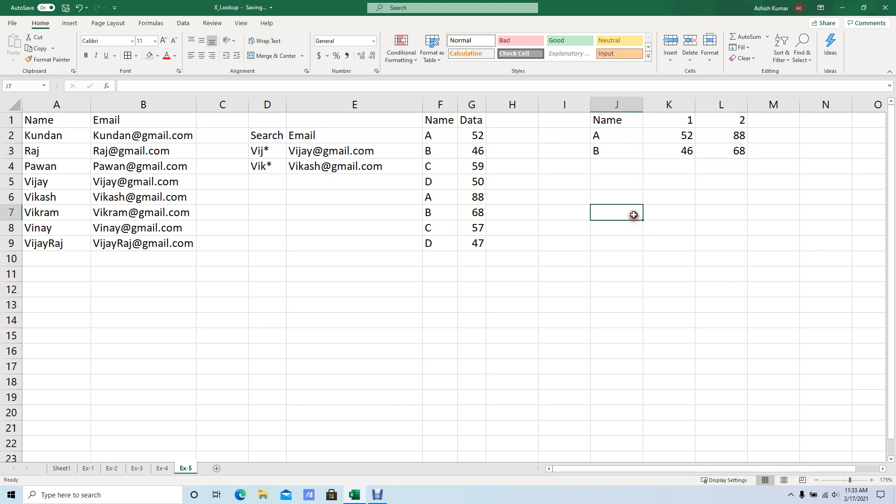
text(=)
key(Escape)
Return to Sheet1 and review the XLOOKUP feature list and topic outline.
click(86, 469)
click(52, 469)
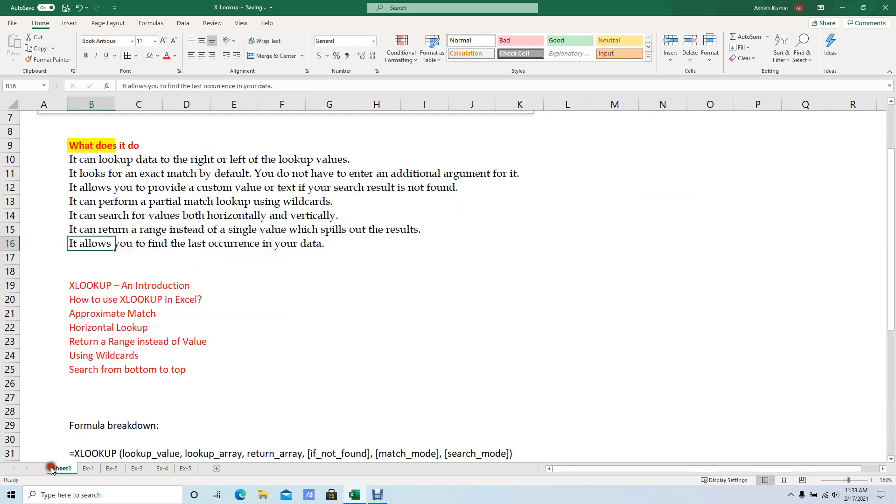
scroll(216, 327, up, 2)
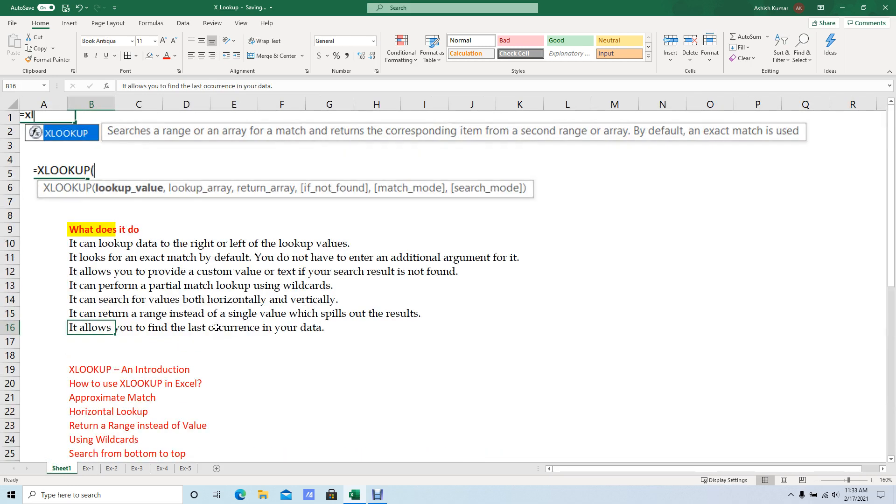
scroll(224, 326, down, 1)
scroll(187, 316, down, 1)
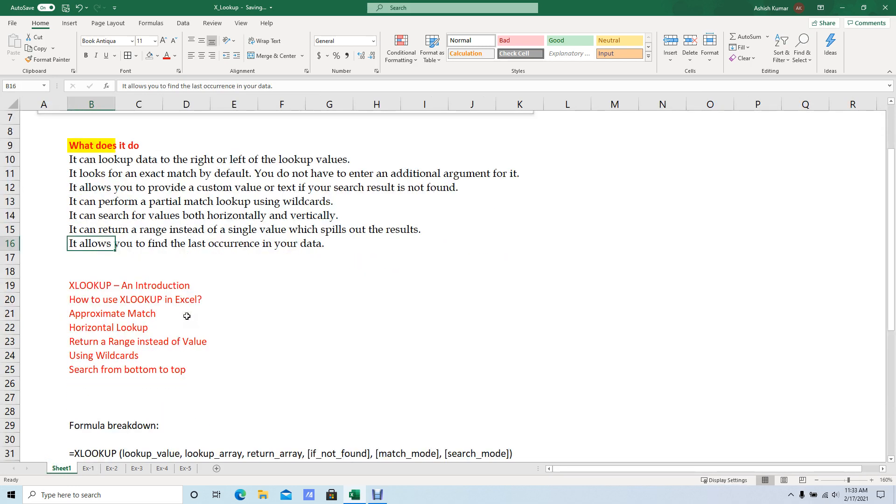
scroll(187, 316, down, 2)
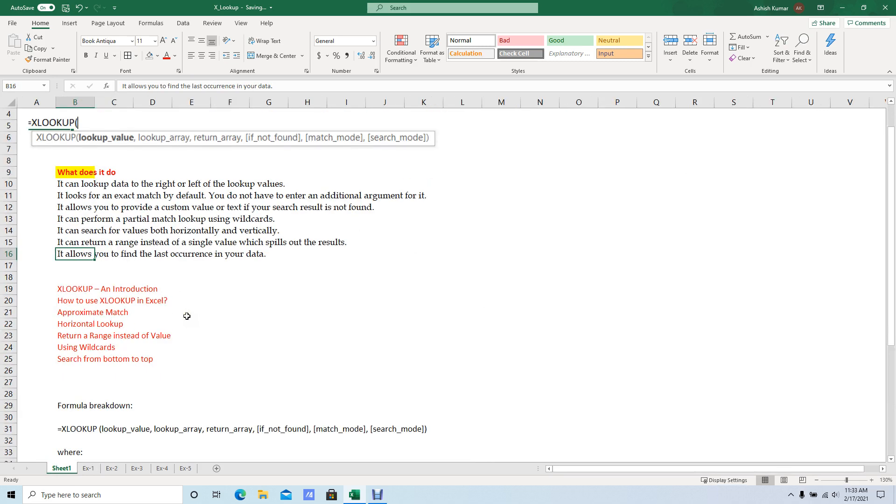
Review the XLOOKUP formula breakdown with its match and search modes on Sheet1, and revisit the Ex-1 examples.
scroll(187, 316, down, 1)
scroll(187, 316, down, 5)
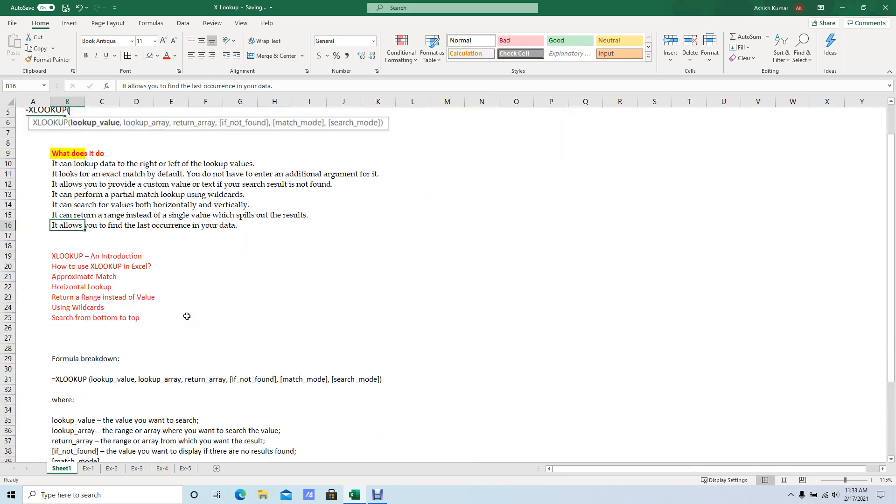
scroll(186, 316, down, 1)
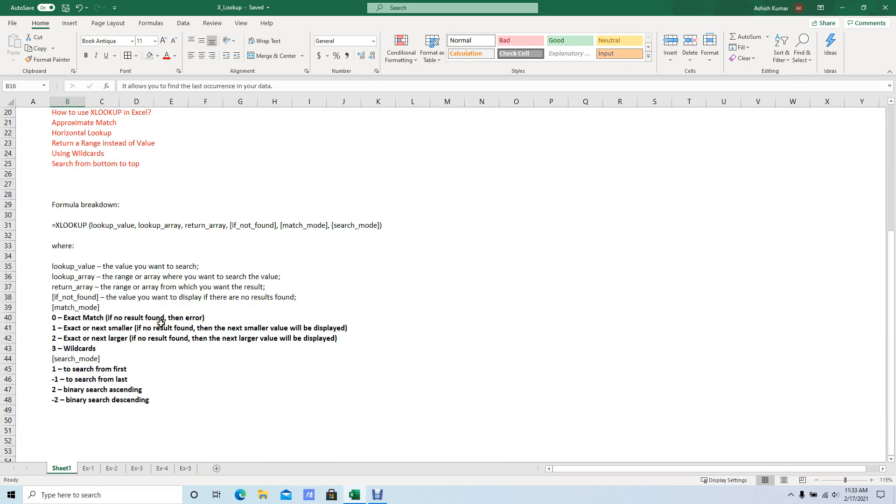
scroll(161, 323, up, 6)
click(100, 468)
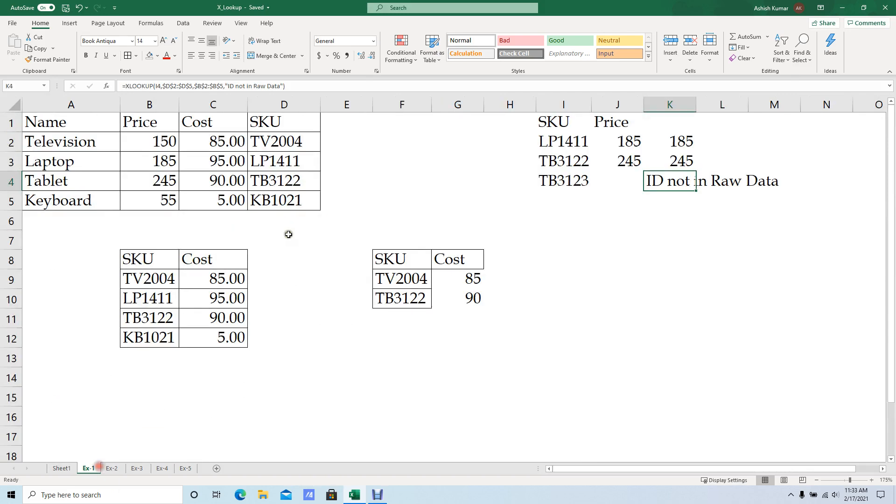
click(399, 199)
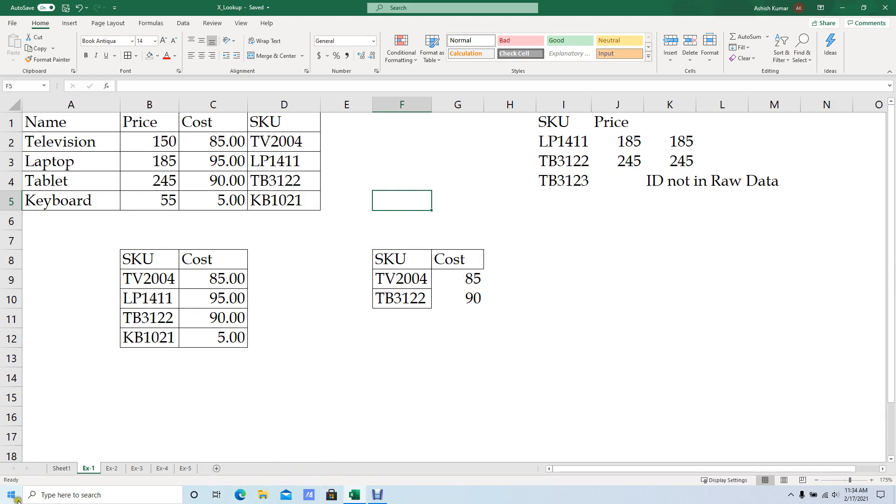
click(55, 498)
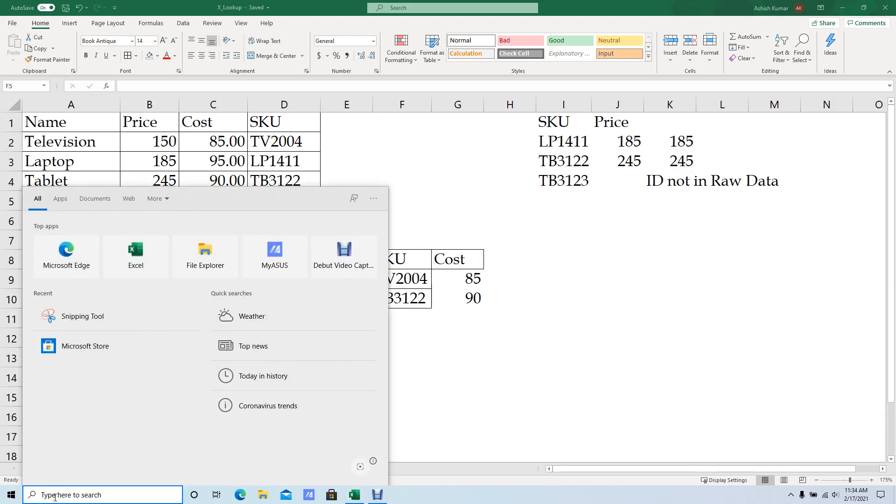
text(ch)
key(BackSpace)
key(BackSpace)
key(BackSpace)
text(gool)
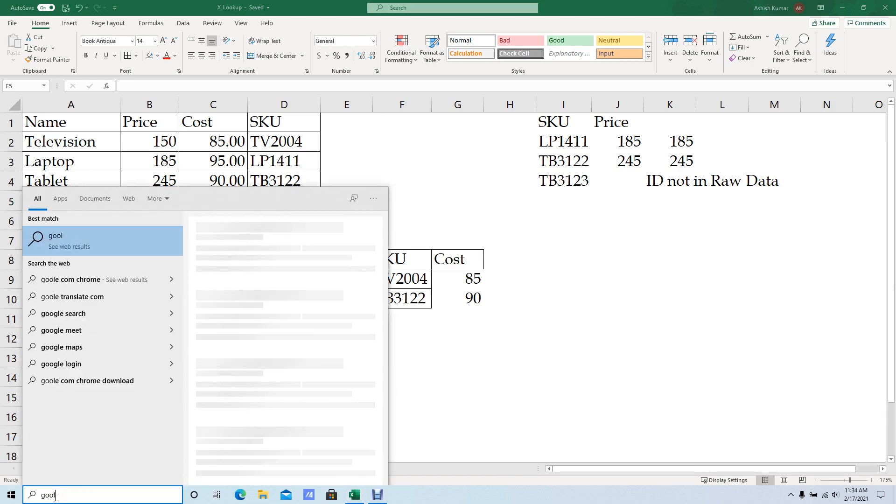
key(Escape)
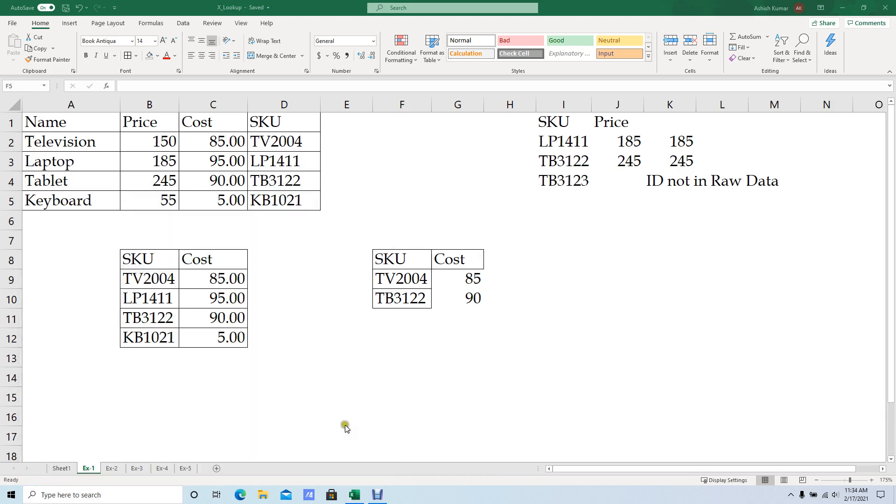
Switch to Microsoft Edge and open Excel for the web from the Microsoft 365 apps, signing in with the saved account.
click(240, 495)
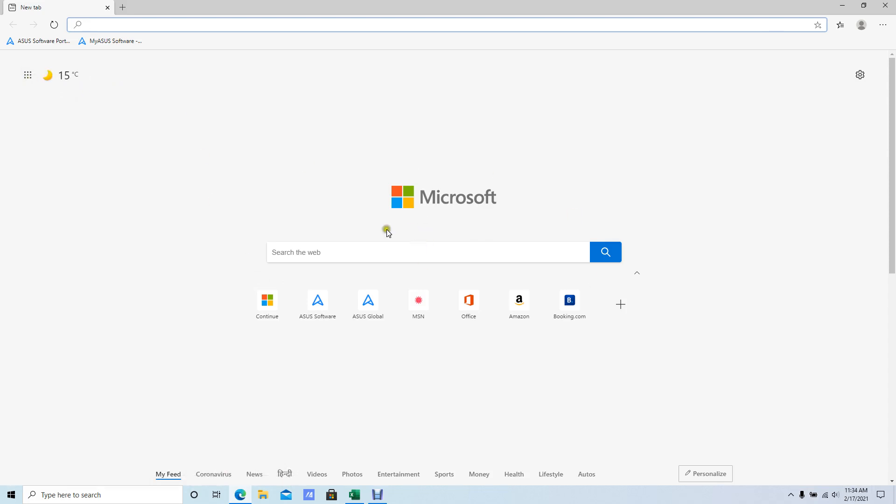
click(27, 74)
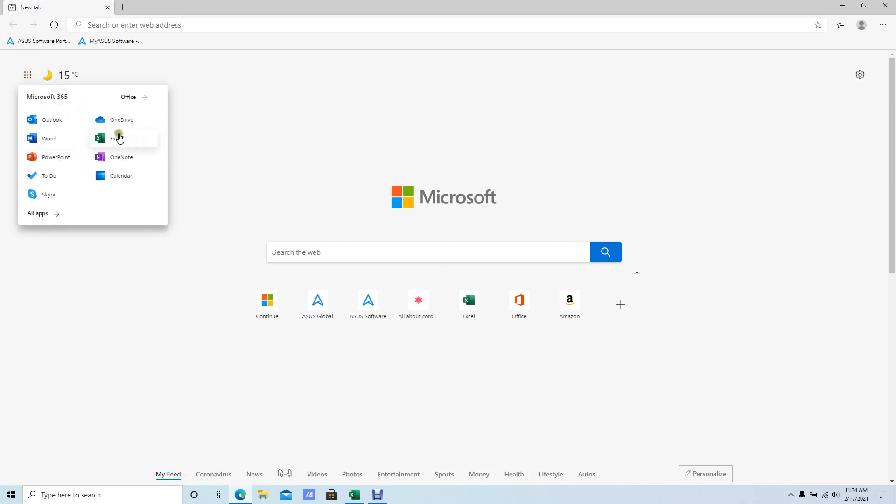
click(119, 137)
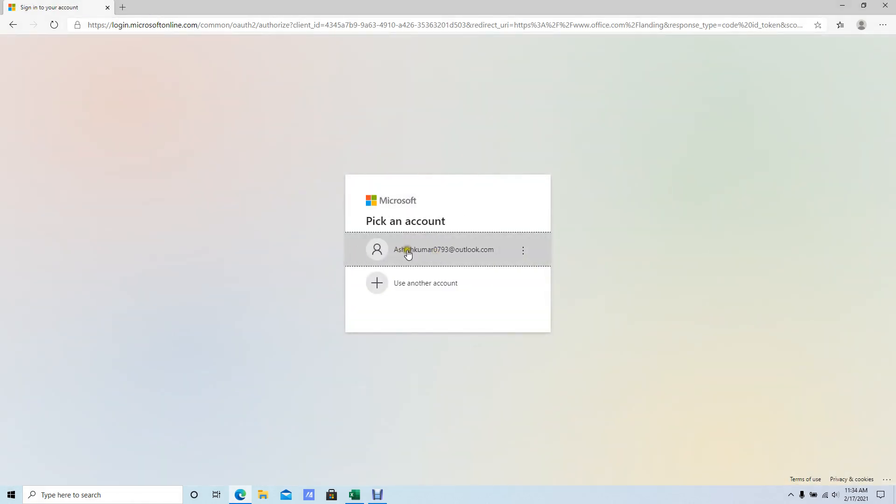
click(411, 262)
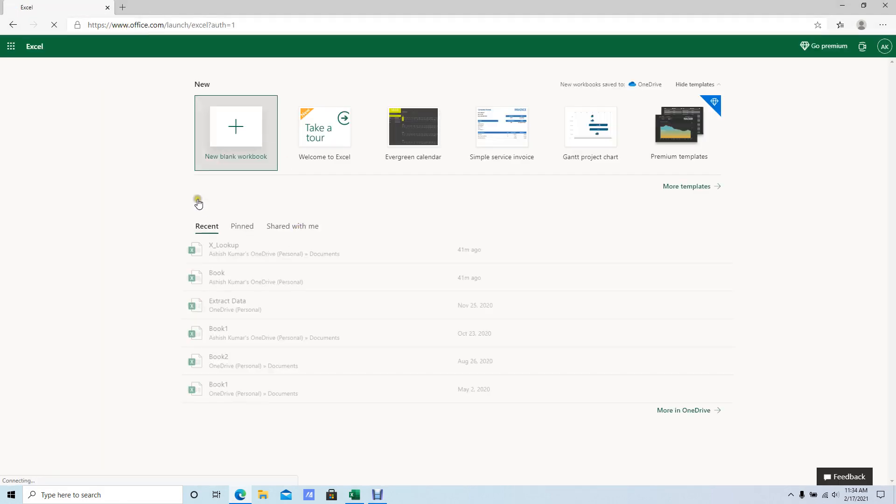
click(11, 46)
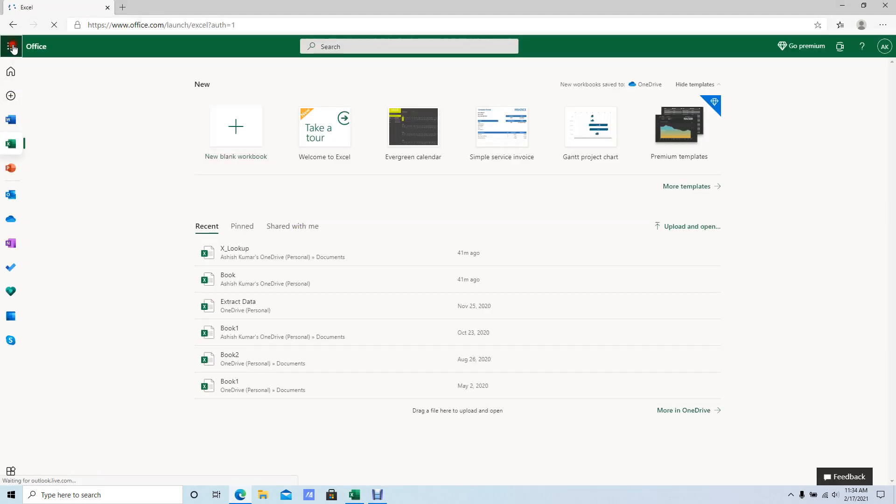
click(236, 84)
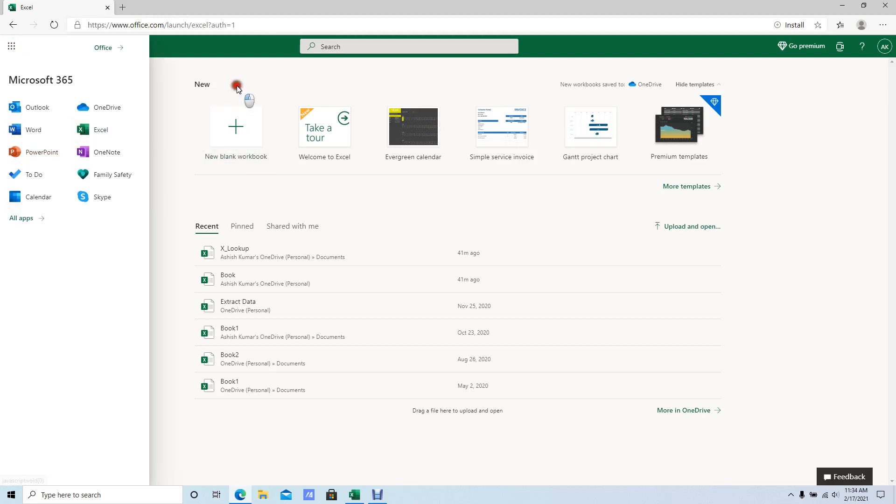
Switch back to the desktop X_Lookup workbook and show Sheet1.
click(355, 496)
click(351, 223)
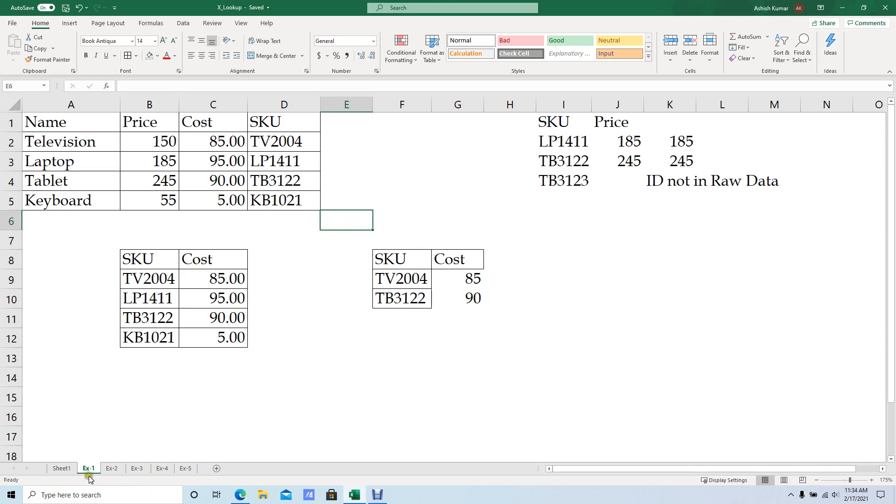
click(65, 469)
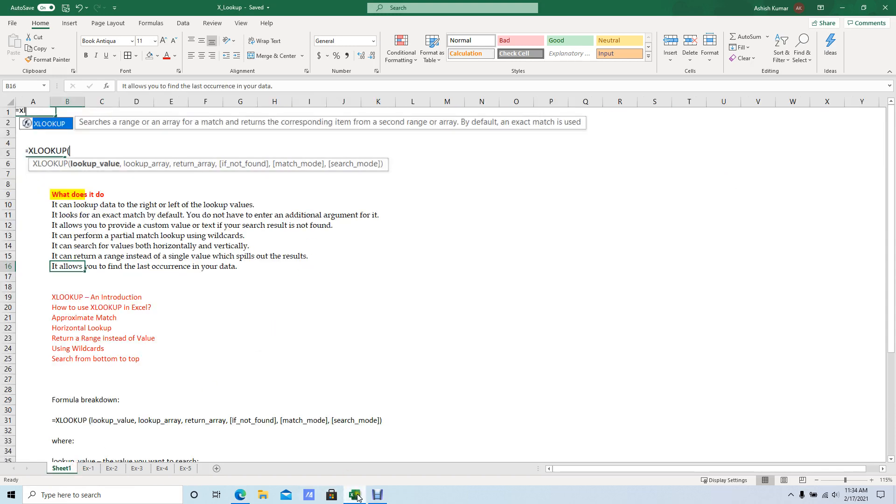
Switch to Edge, open the recent X_Lookup workbook in Excel for the web, and view the XLOOKUP feature list on Sheet1.
click(242, 496)
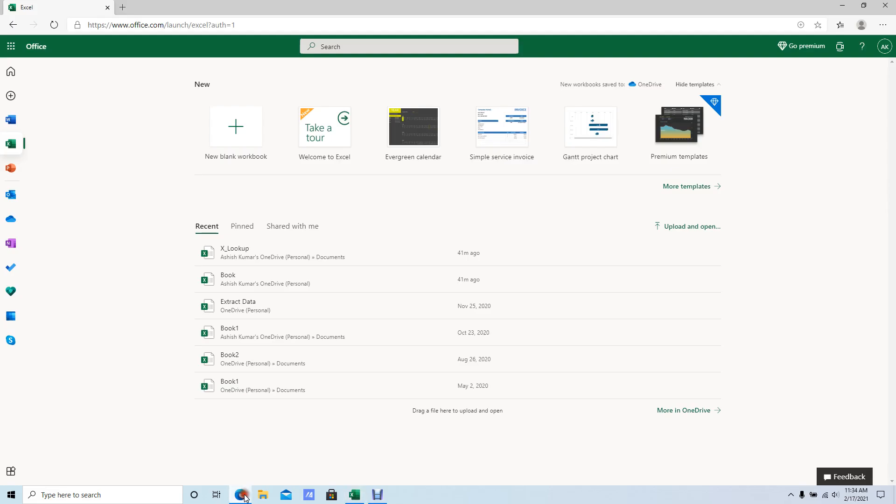
click(274, 255)
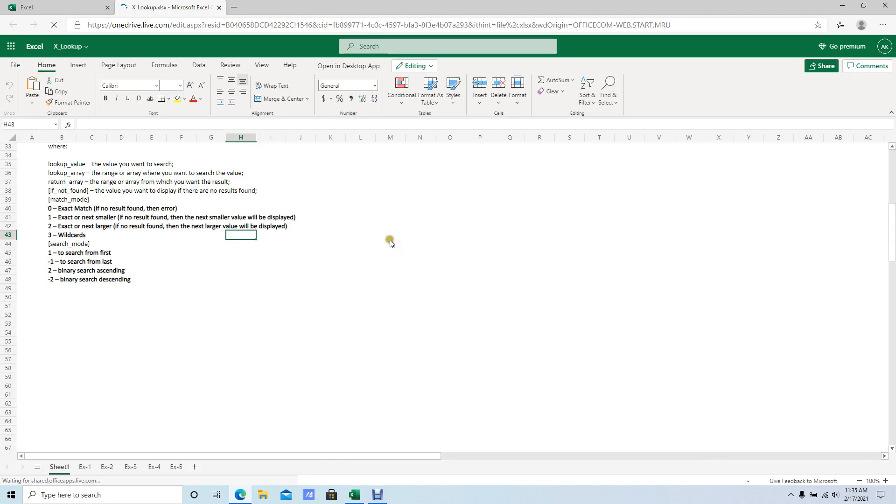
click(417, 243)
scroll(323, 258, up, 10)
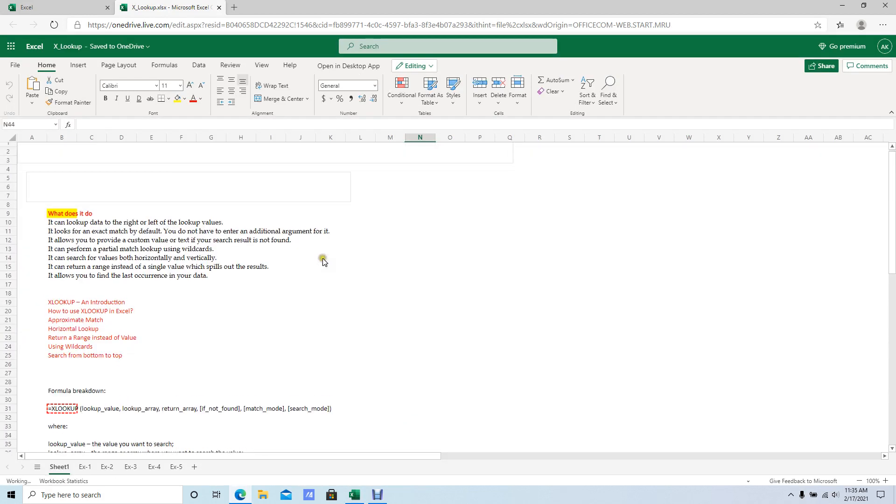
click(207, 255)
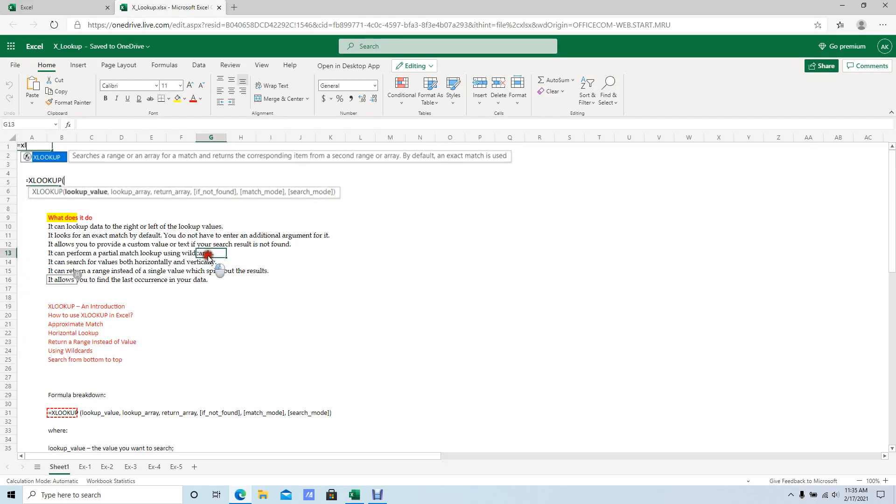
Inspect the XLOOKUP formula in G10 on the Ex-1 sheet of the online workbook.
click(81, 470)
click(251, 238)
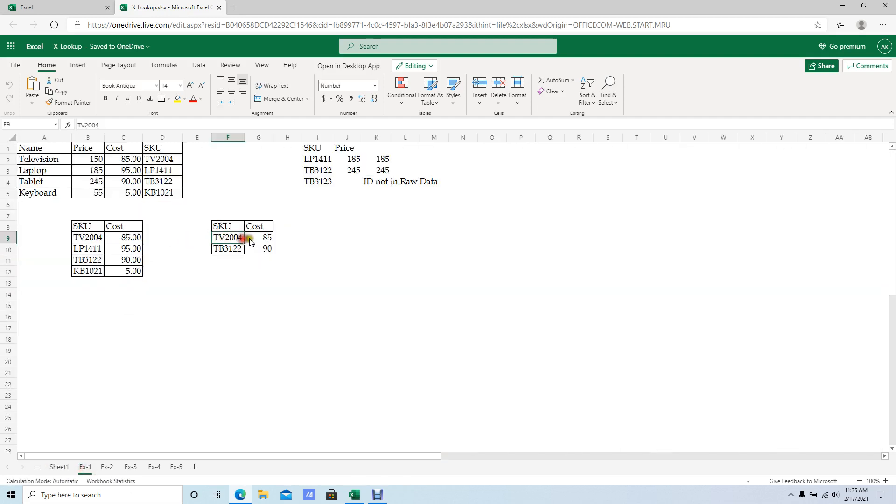
click(262, 249)
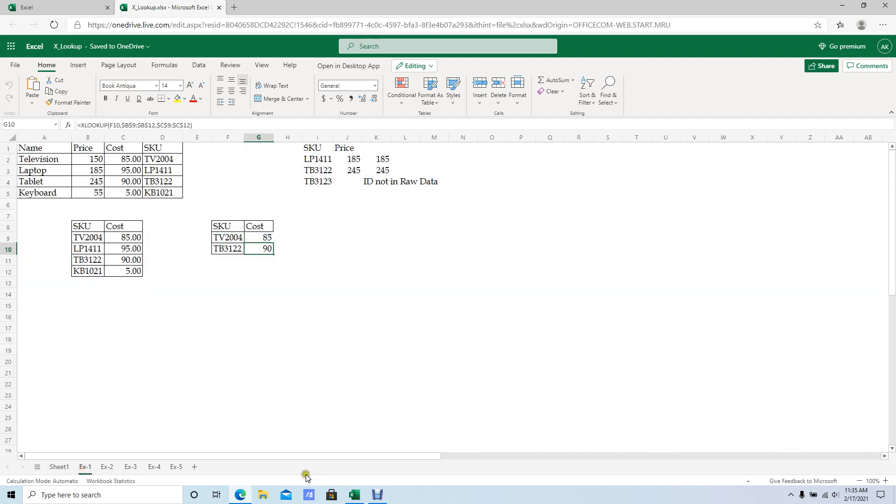
click(240, 496)
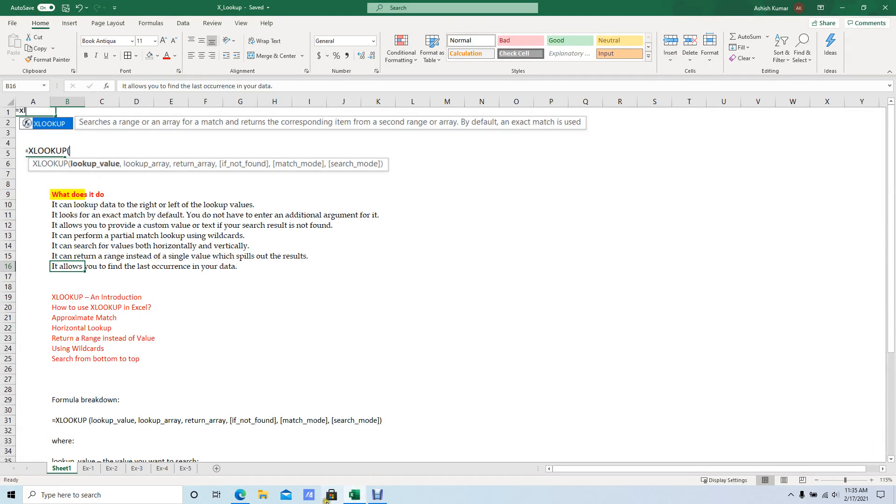
mouse_move(241, 499)
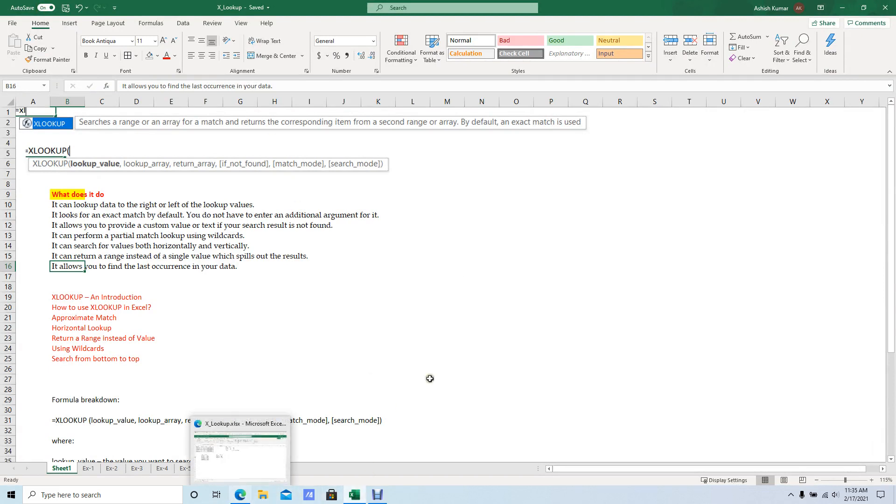
click(238, 418)
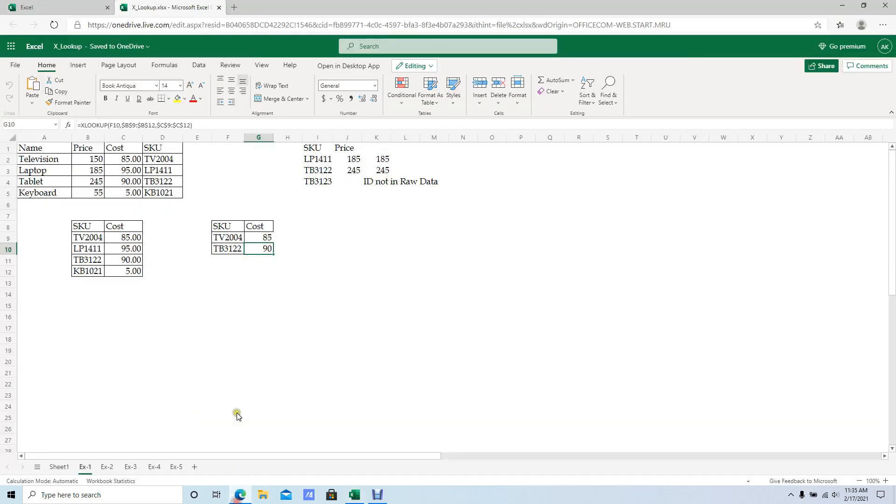
click(238, 215)
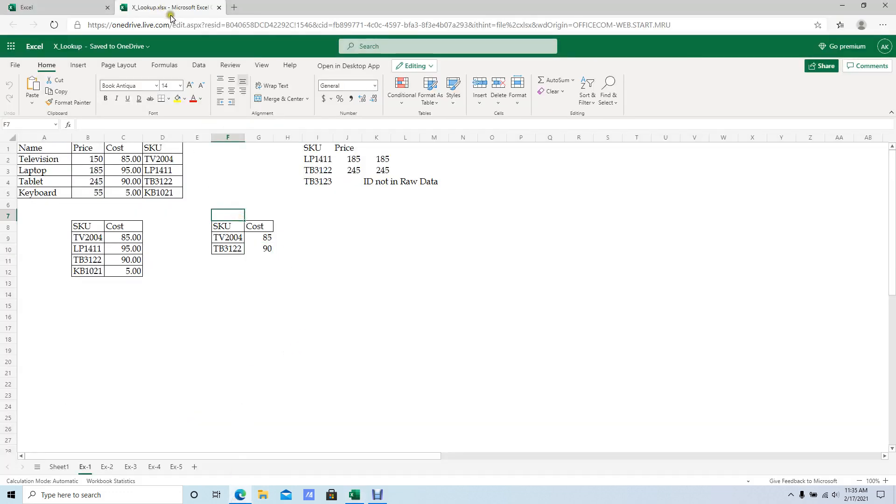
click(171, 27)
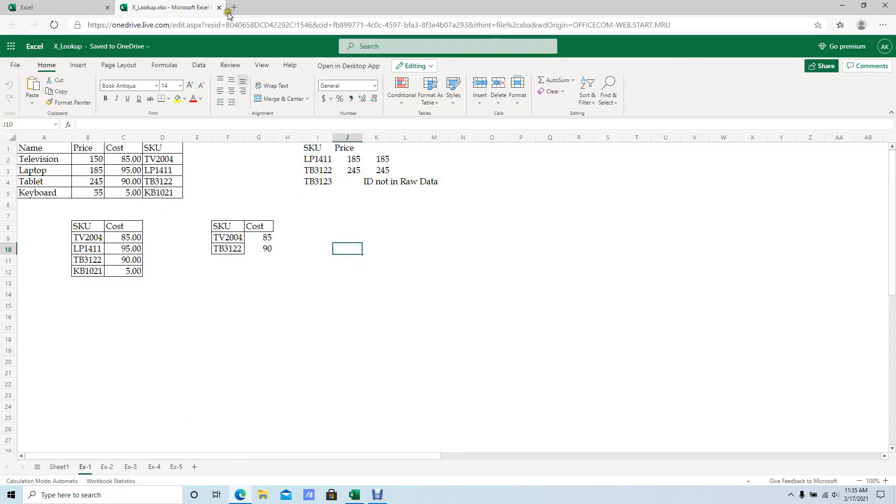
Load login.live.com in a new browser tab to reach the Microsoft account home page.
click(234, 7)
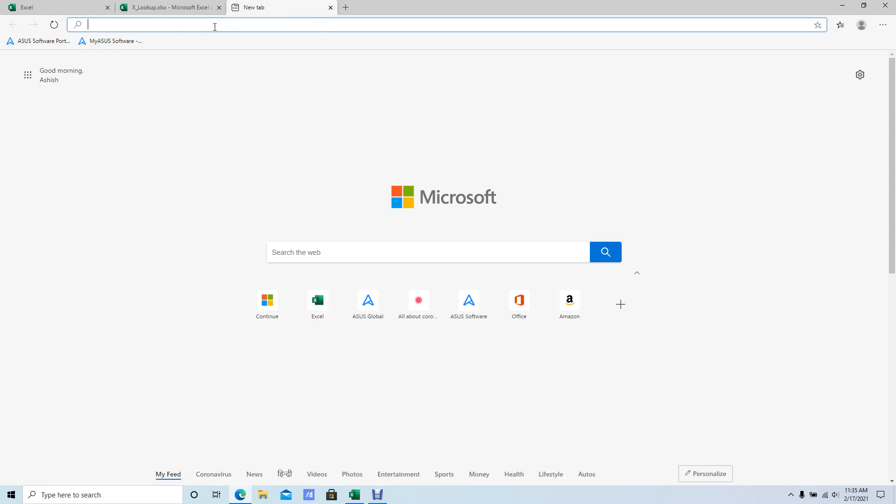
text(lo)
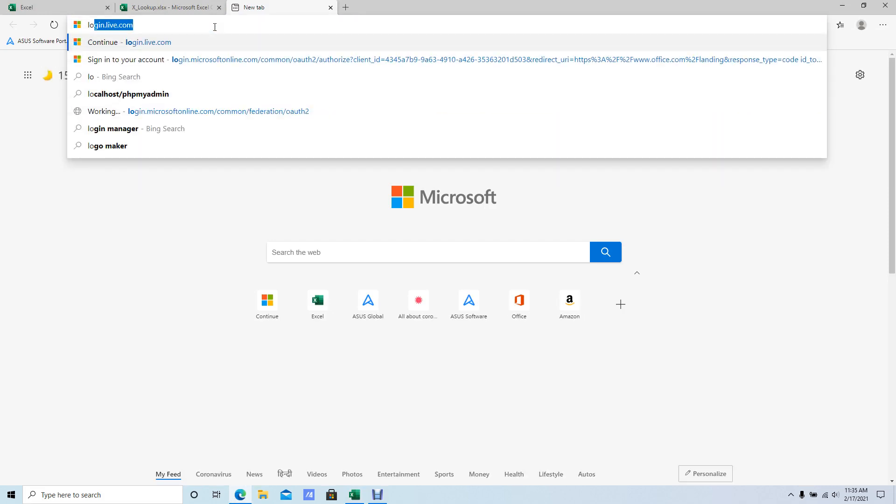
key(Right)
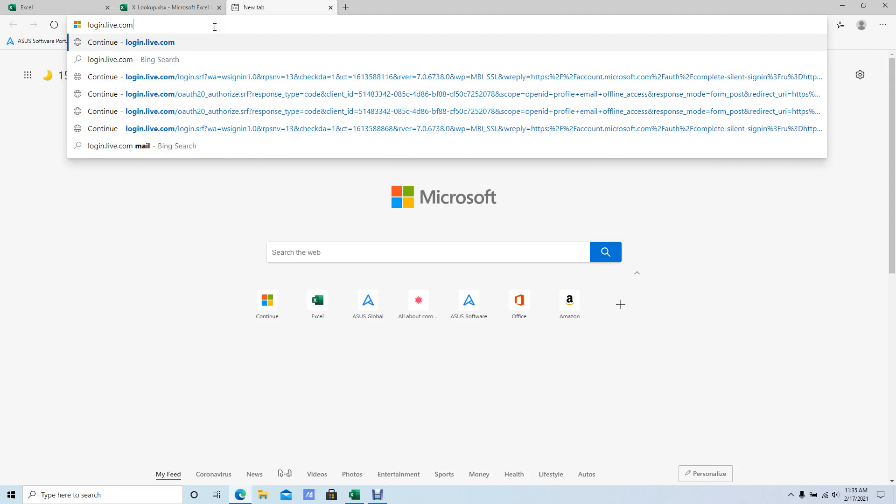
key(Return)
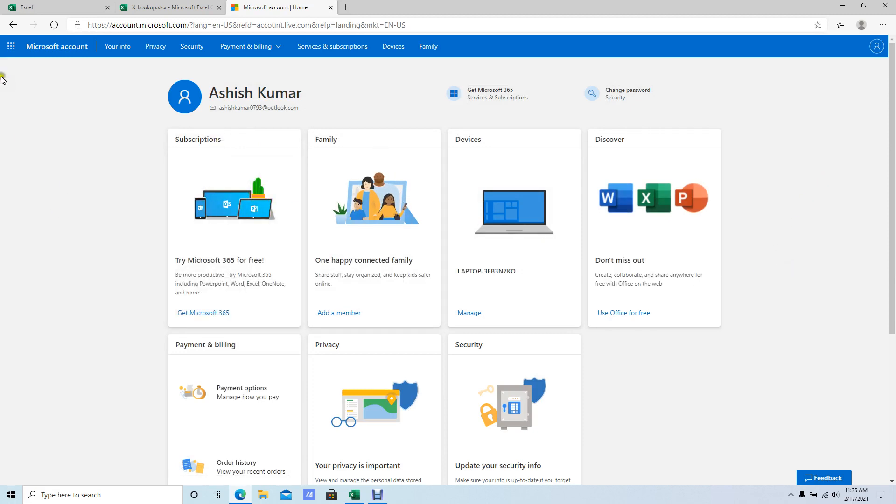
Open Excel from the Microsoft 365 apps and create a new blank workbook.
click(11, 46)
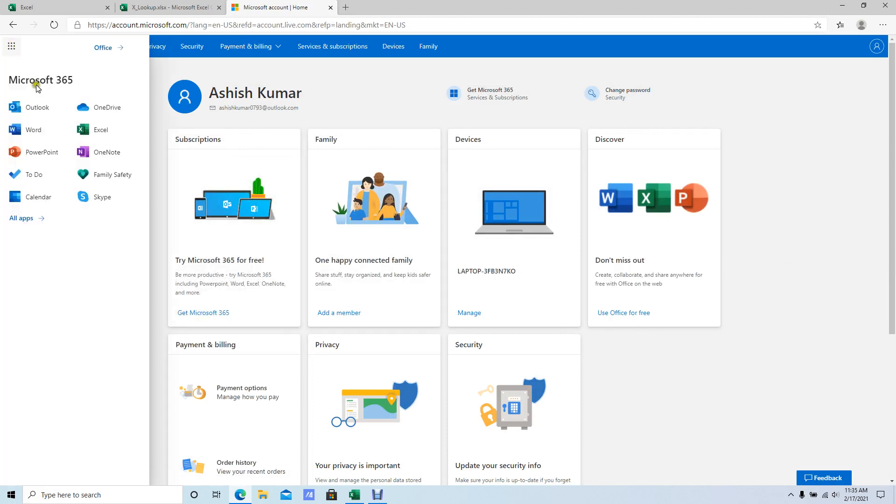
click(90, 131)
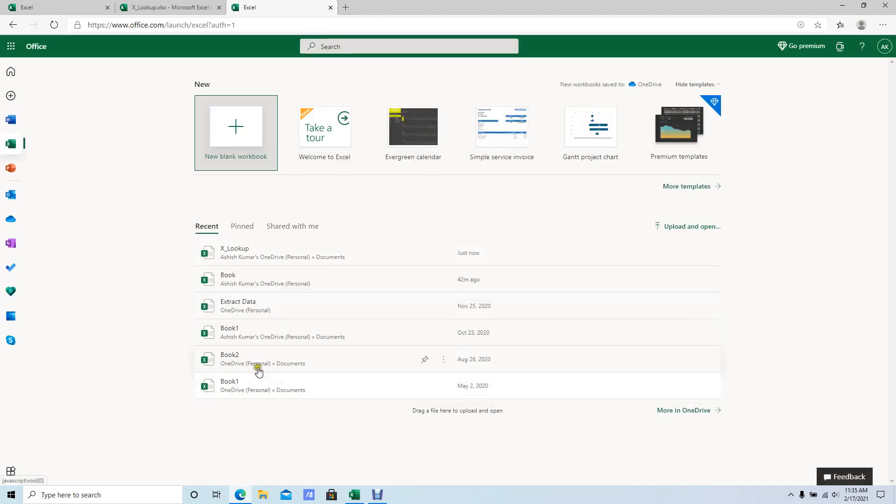
click(248, 141)
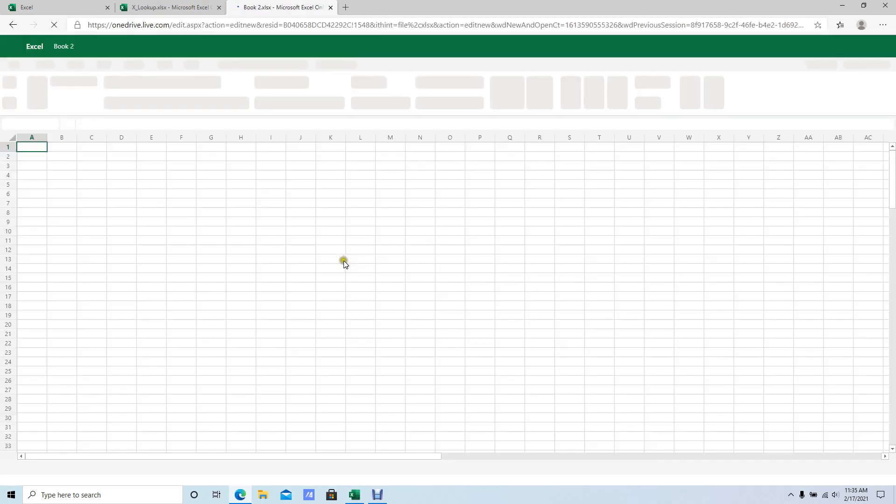
Start an XLOOKUP formula in J5 with empty arguments through search_mode to view its syntax, and discard the entry.
click(329, 203)
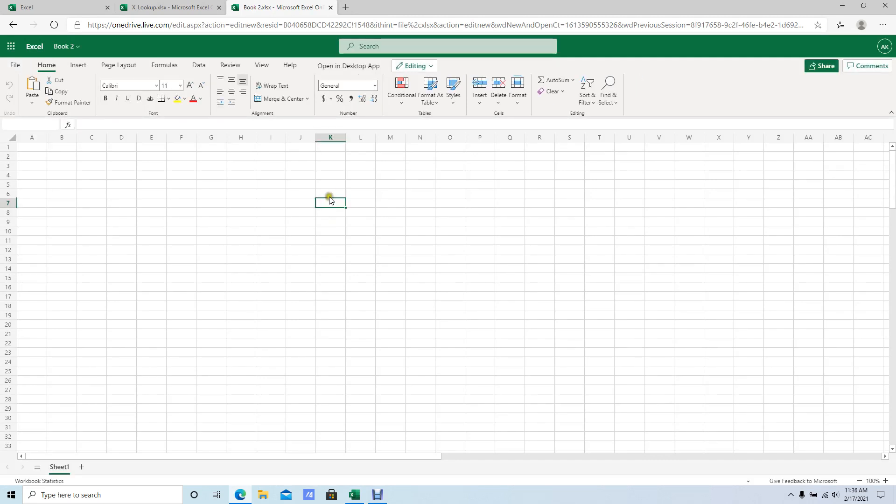
click(296, 183)
text(-)
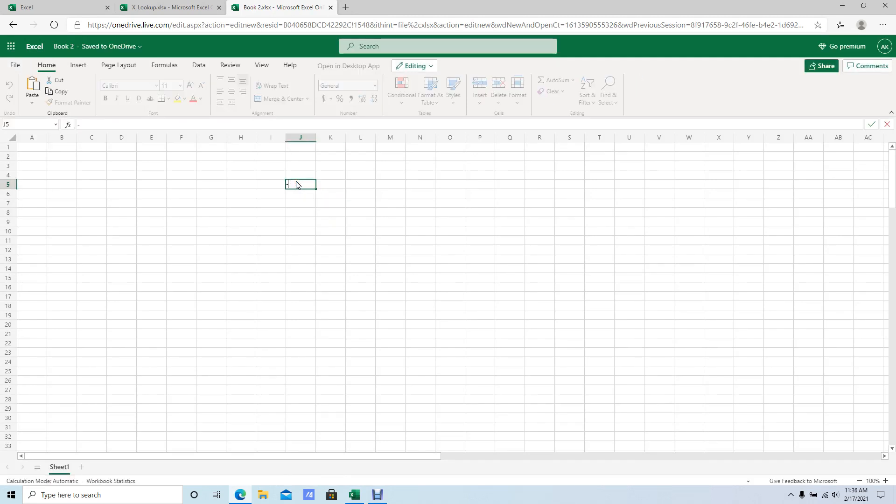
text(=xl)
key(Tab)
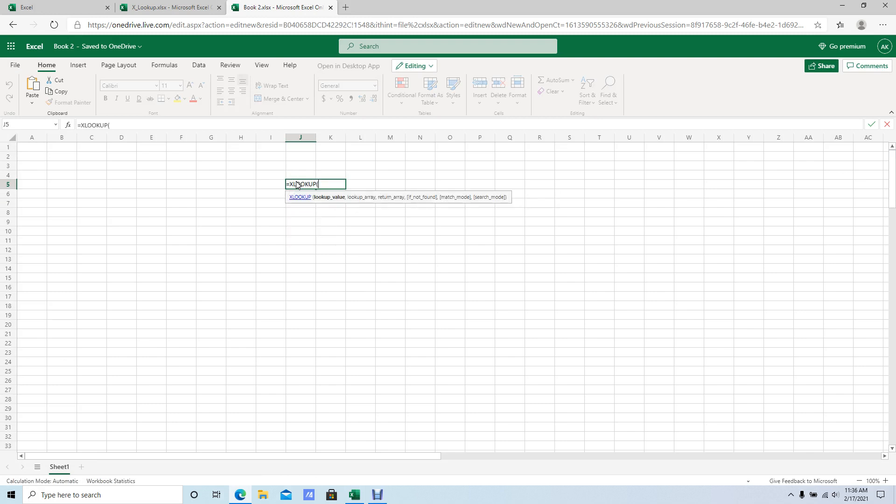
text(,,,,,)
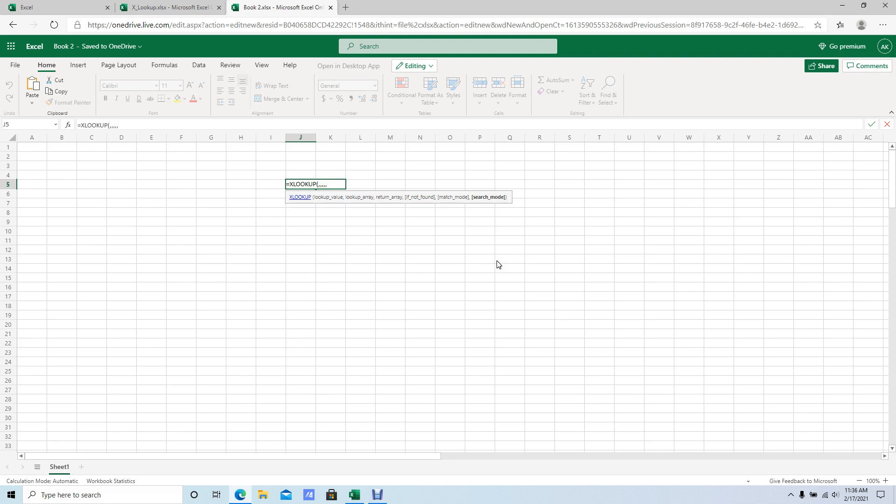
key(Escape)
Switch back to Sheet1 of the desktop X_Lookup workbook and select cell M8.
click(413, 223)
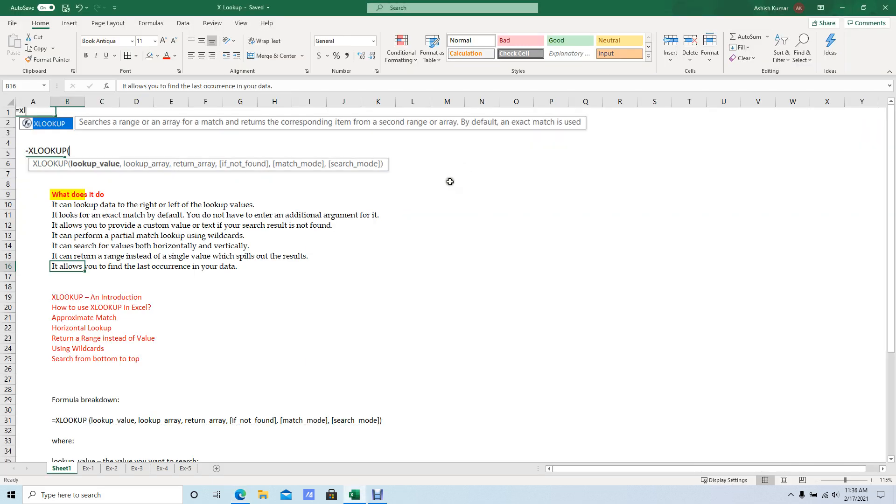
click(449, 184)
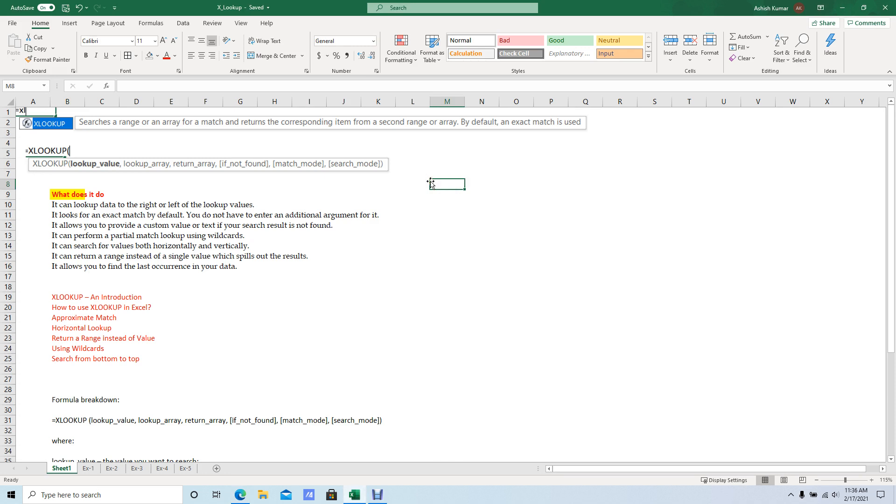